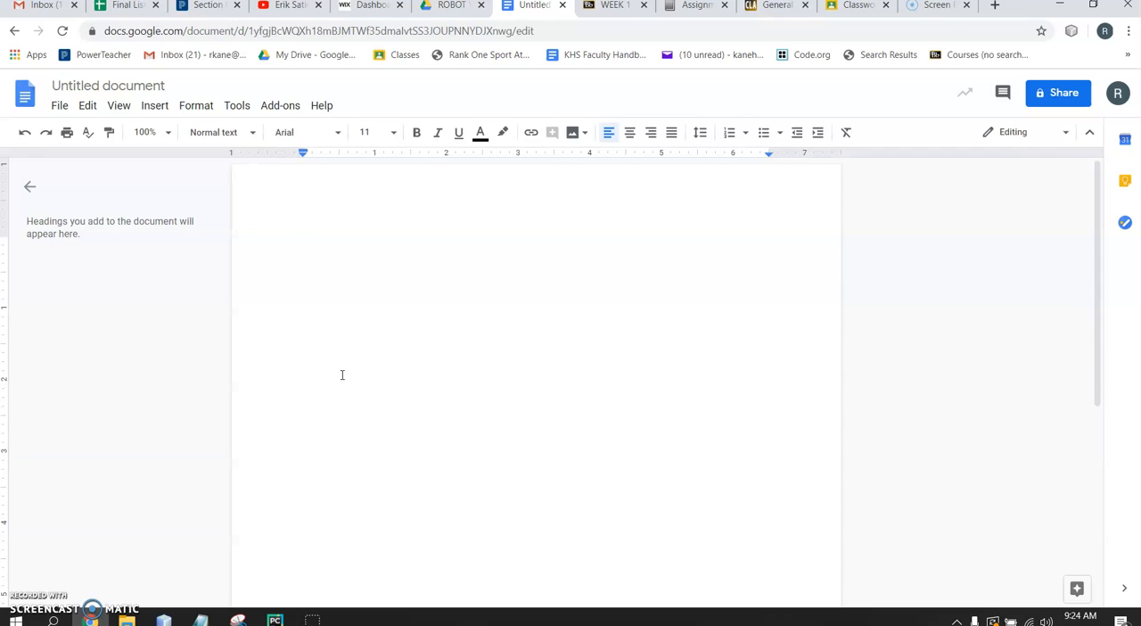
# Rename the document "Disaster Proof Transition Shelter, Phillipines," followed by the author's surname and first initial
pyautogui.click(161, 85)
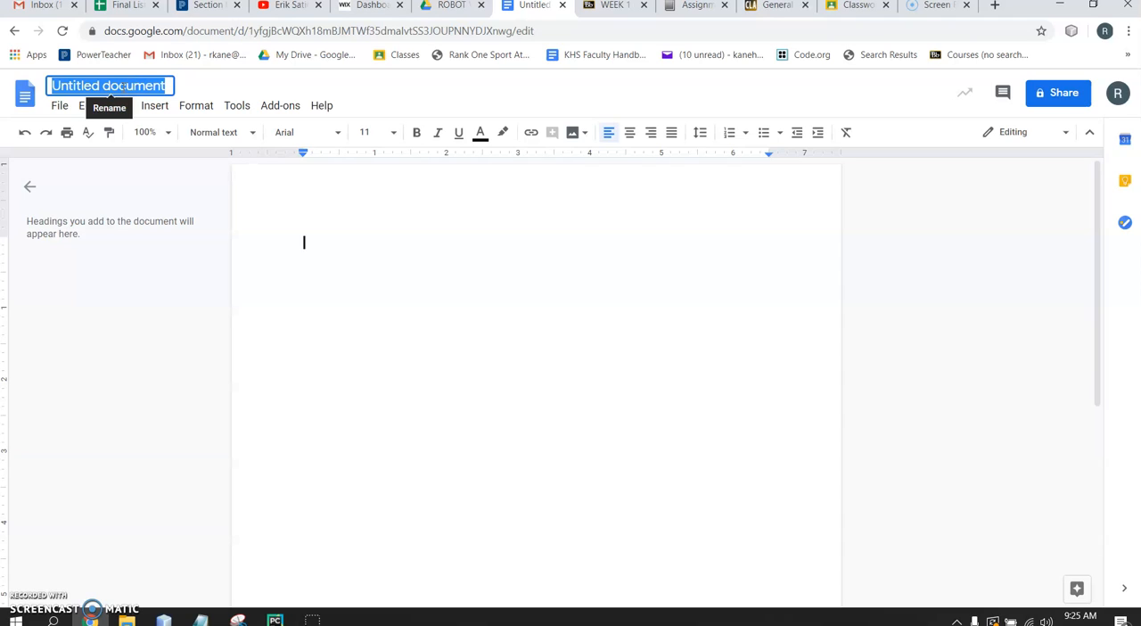
pyautogui.write('Dis')
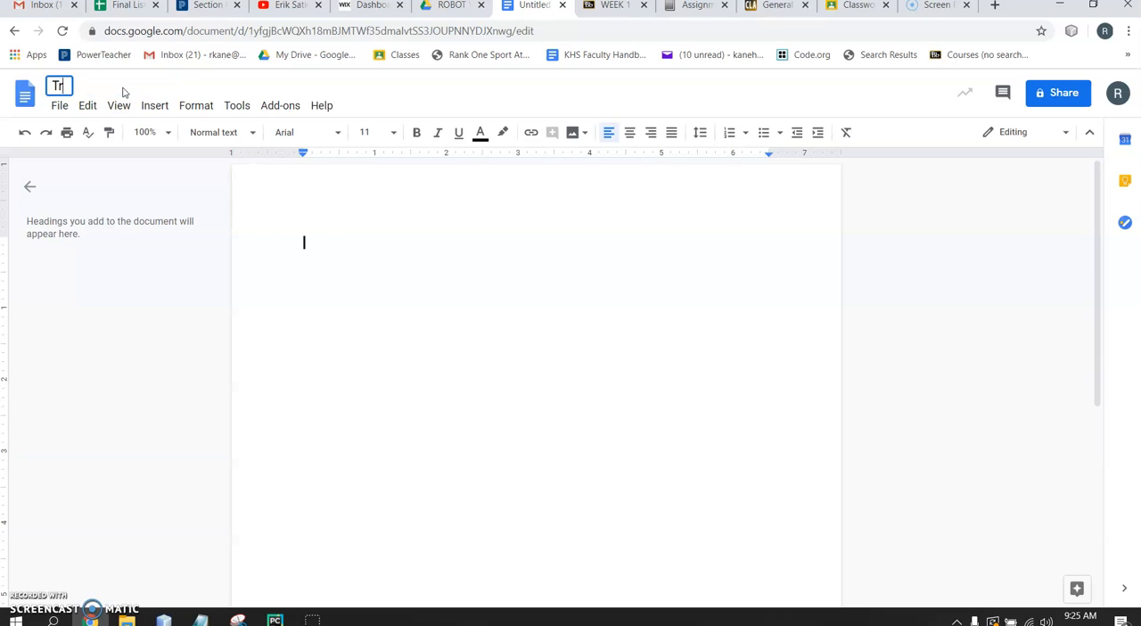
pyautogui.write('aster')
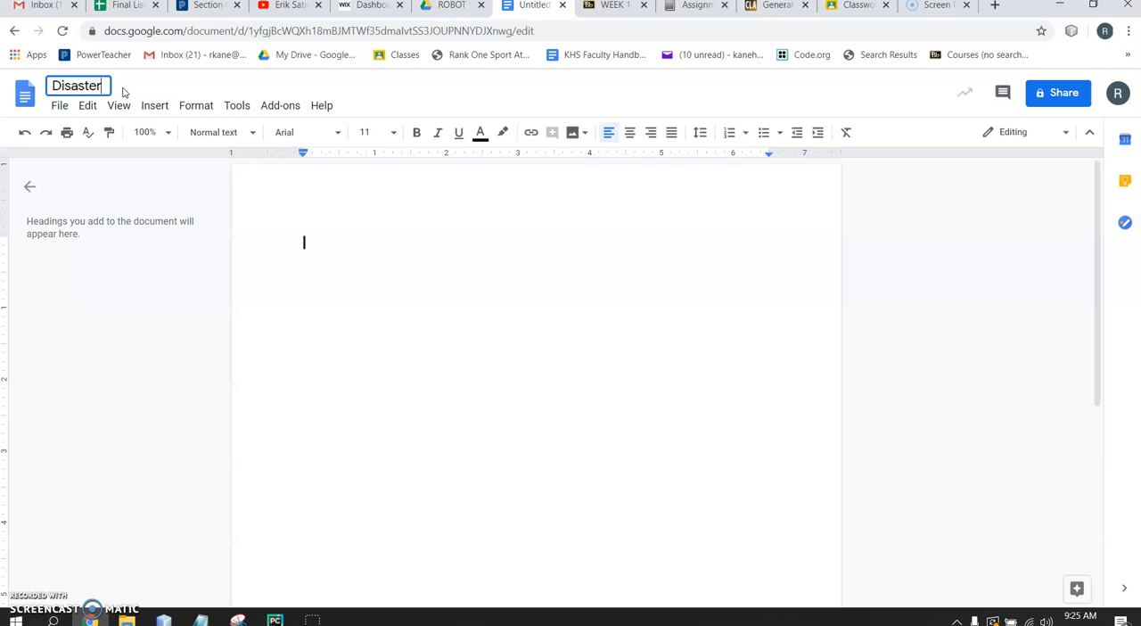
pyautogui.write(' Prcof Sh')
pyautogui.press('BackSpace')
pyautogui.press('BackSpace')
pyautogui.write('Tranistion')
pyautogui.press('BackSpace')
pyautogui.press('BackSpace')
pyautogui.press('BackSpace')
pyautogui.press('BackSpace')
pyautogui.press('BackSpace')
pyautogui.press('BackSpace')
pyautogui.write('sitions')
pyautogui.press('BackSpace')
pyautogui.write('Shelter')
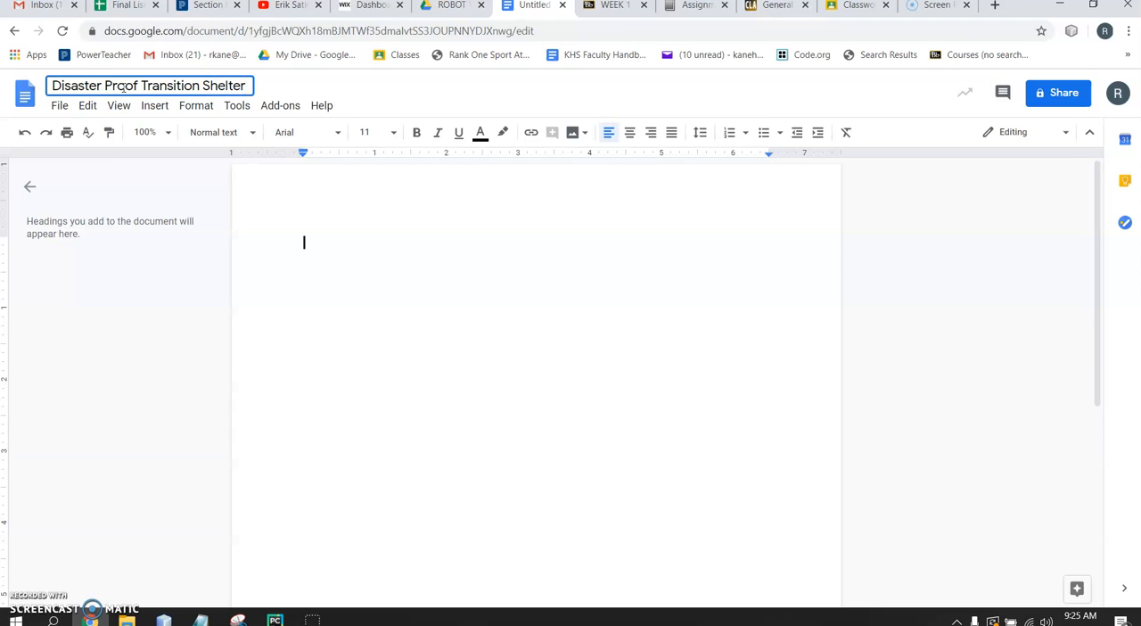
pyautogui.write(', Phillipines, Kane,')
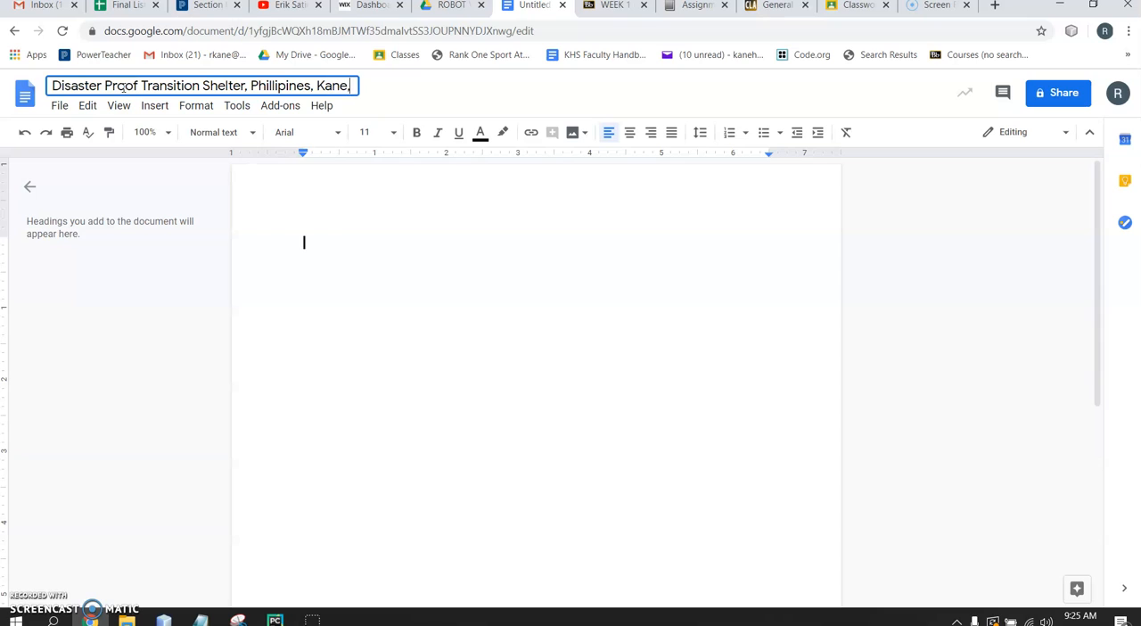
pyautogui.write(' R.')
pyautogui.click(382, 236)
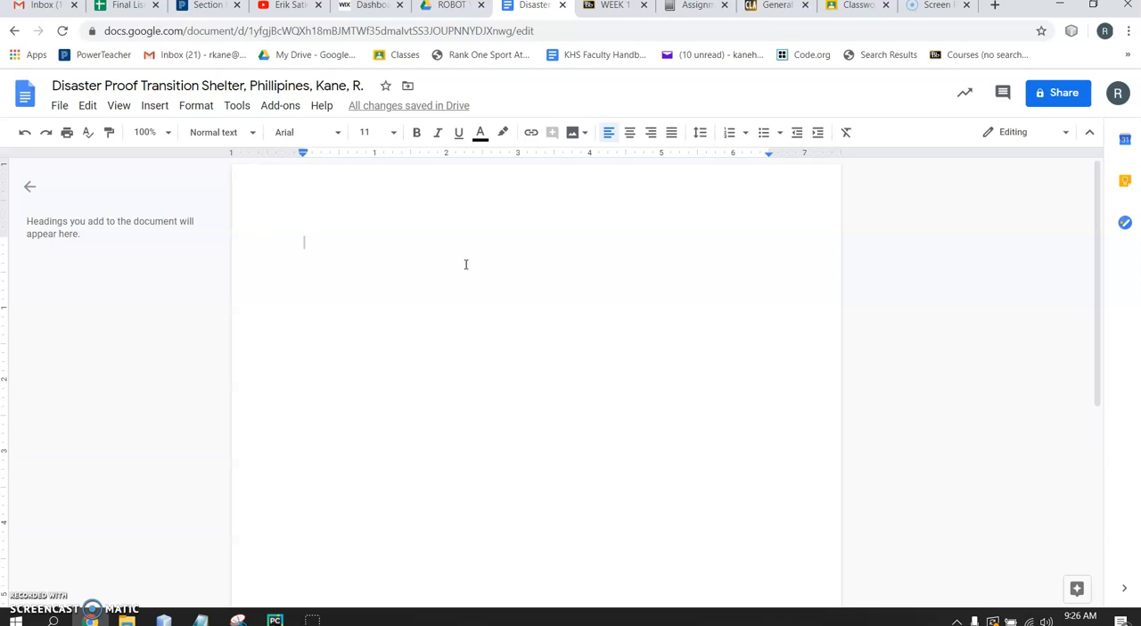
# Add blank lines above the title position and set the text there to 18 pt, bold and centered
pyautogui.press('Return')
pyautogui.press('Return')
pyautogui.press('Return')
pyautogui.press('Return')
pyautogui.press('Return')
pyautogui.press('Return')
pyautogui.press('Return')
pyautogui.press('Return')
pyautogui.press('Return')
pyautogui.press('Return')
pyautogui.press('Return')
pyautogui.click(394, 138)
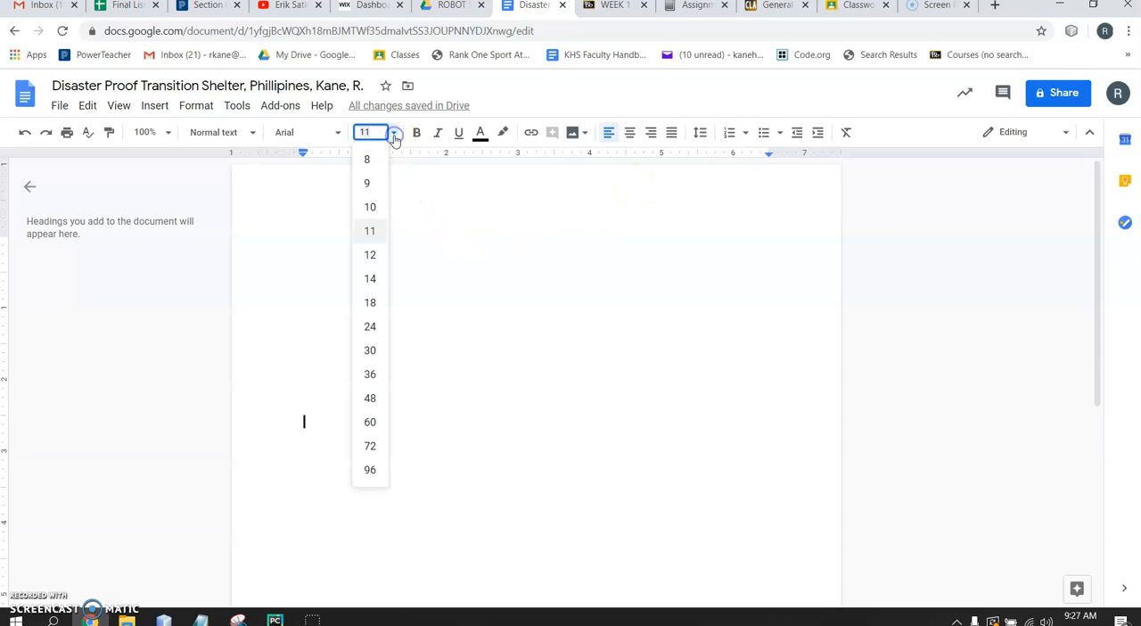
pyautogui.click(370, 300)
pyautogui.click(417, 132)
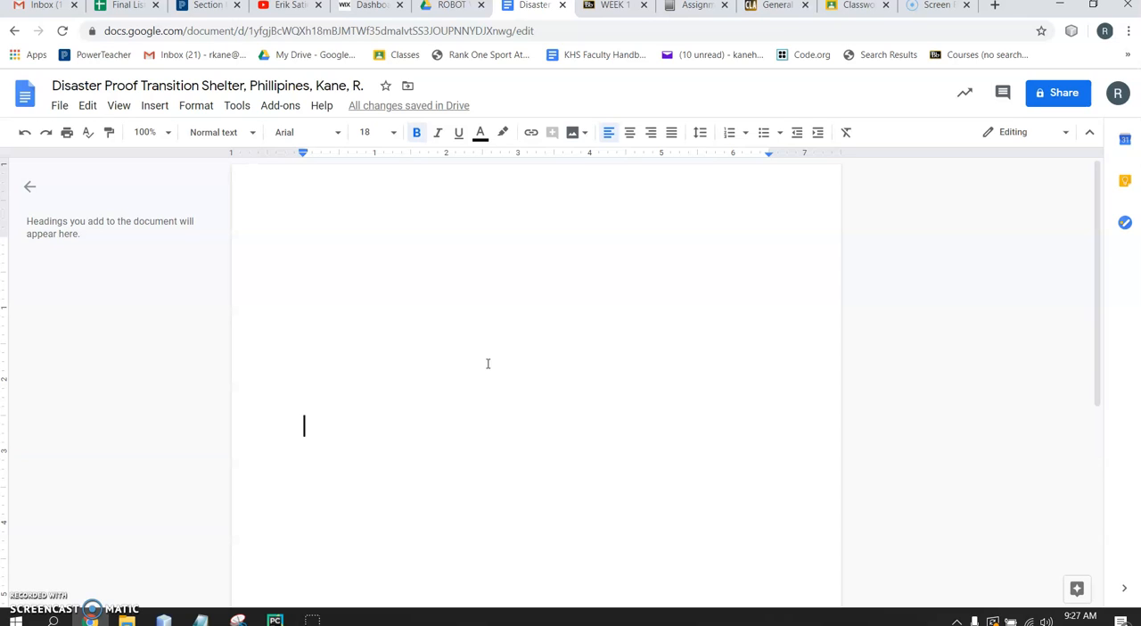
pyautogui.click(630, 132)
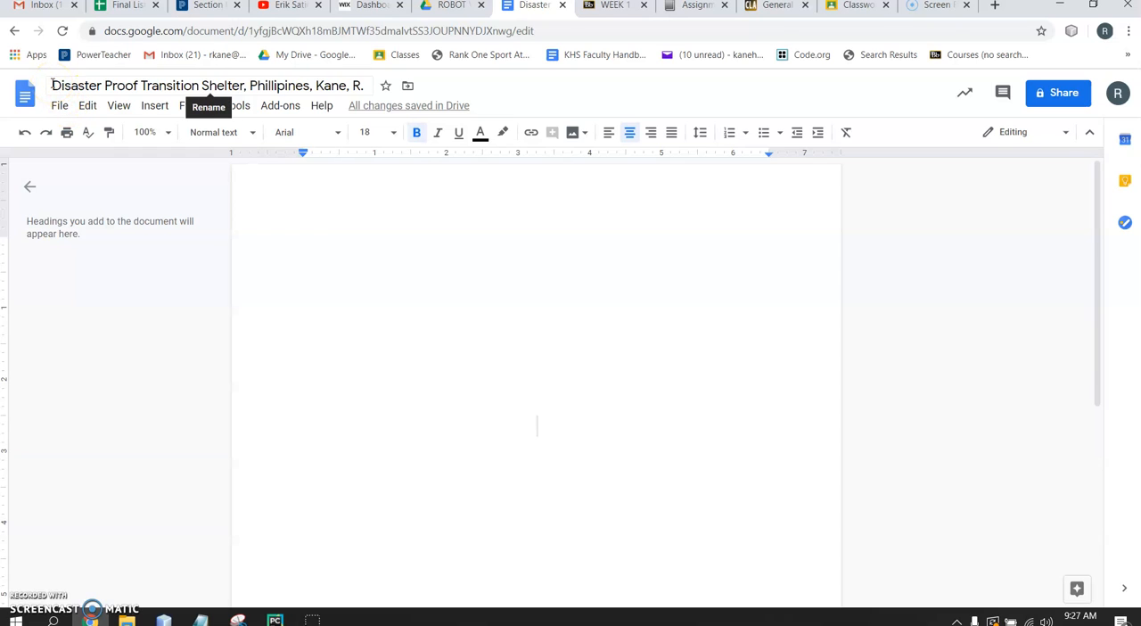
# Copy the document name without the author's name into the page as the title and correct the country's spelling to "Philippines"
pyautogui.moveTo(53, 84); pyautogui.dragTo(315, 87)
pyautogui.hotkey('ctrl', 'c')
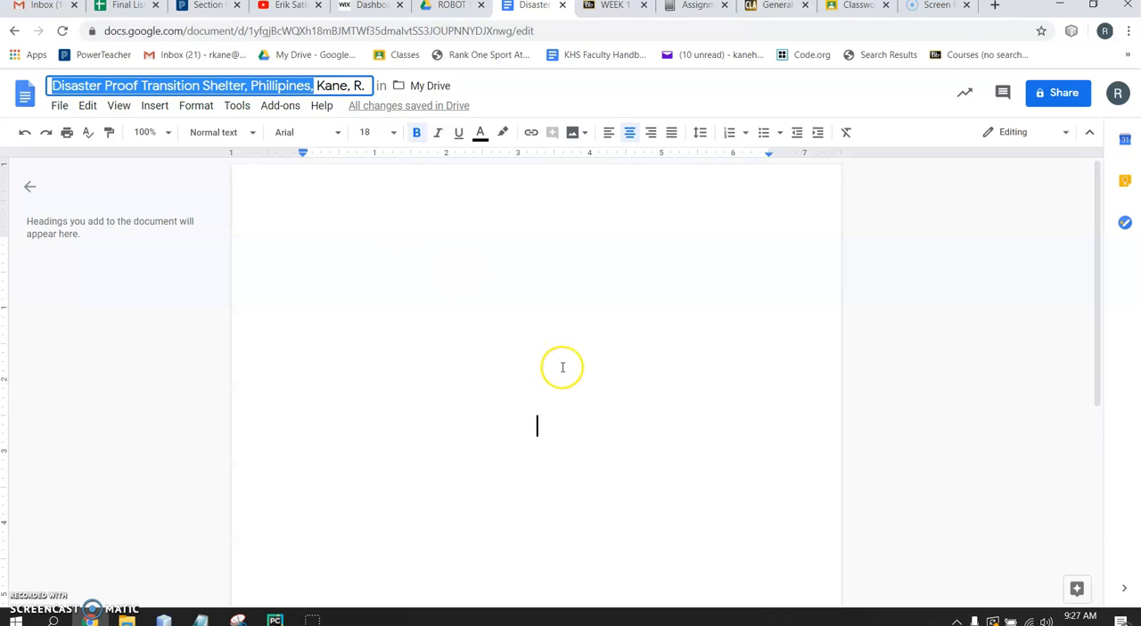
pyautogui.click(535, 430)
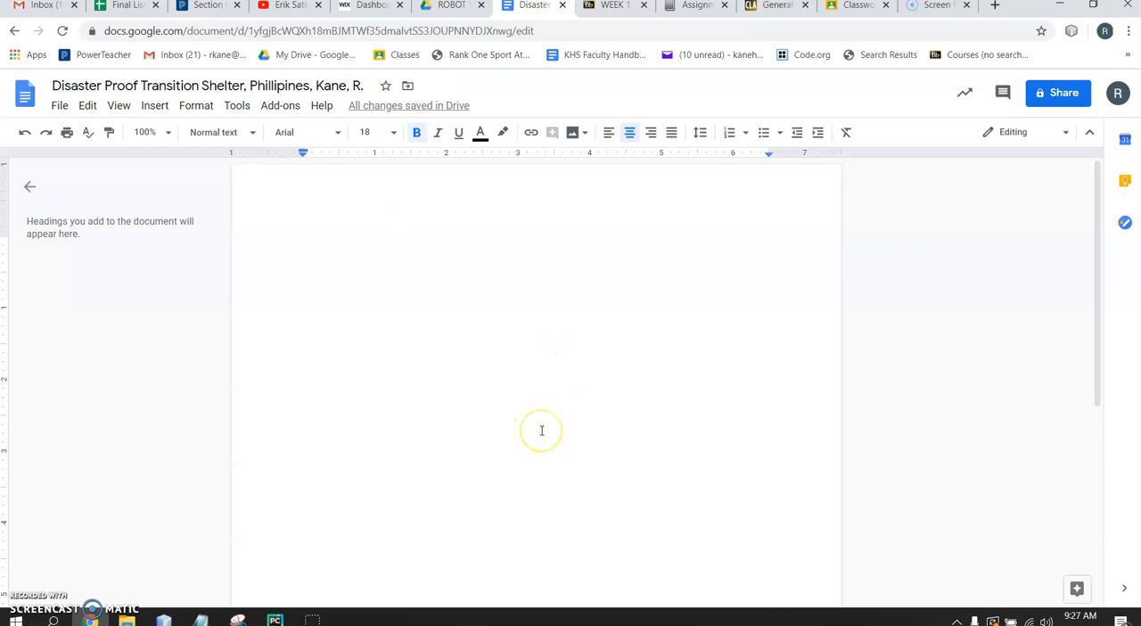
pyautogui.hotkey('ctrl', 'v')
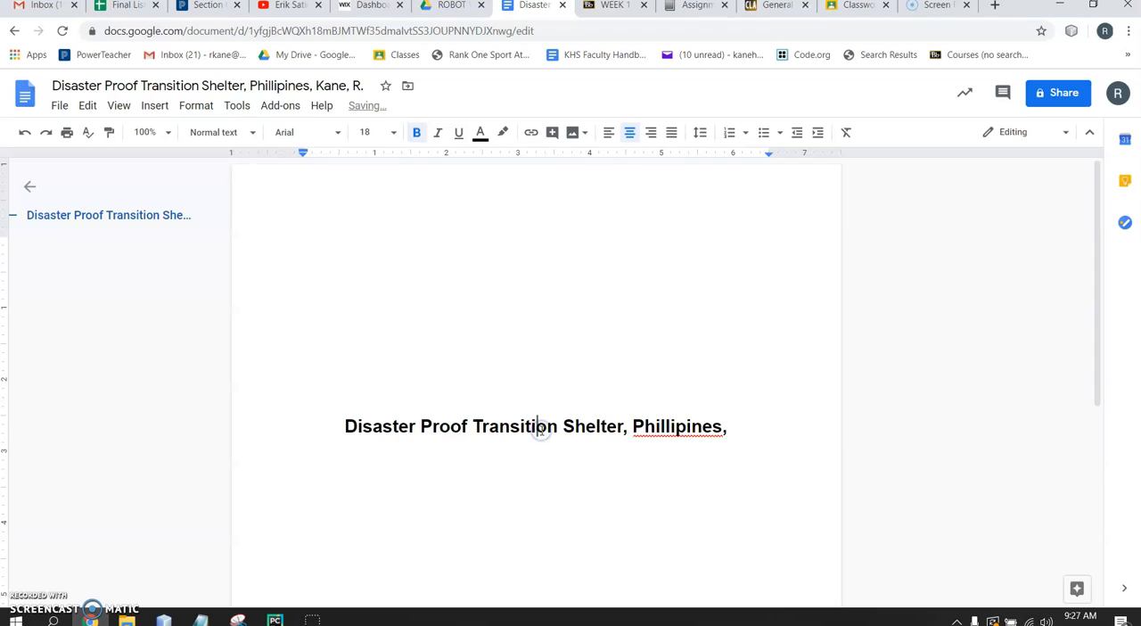
pyautogui.click(661, 429)
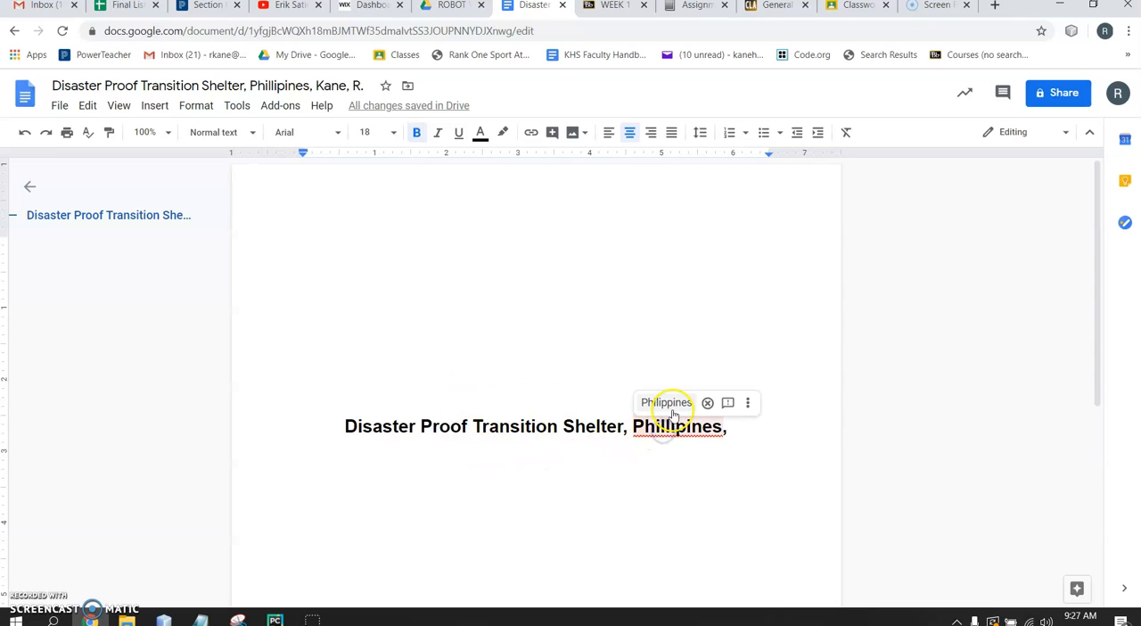
pyautogui.click(667, 402)
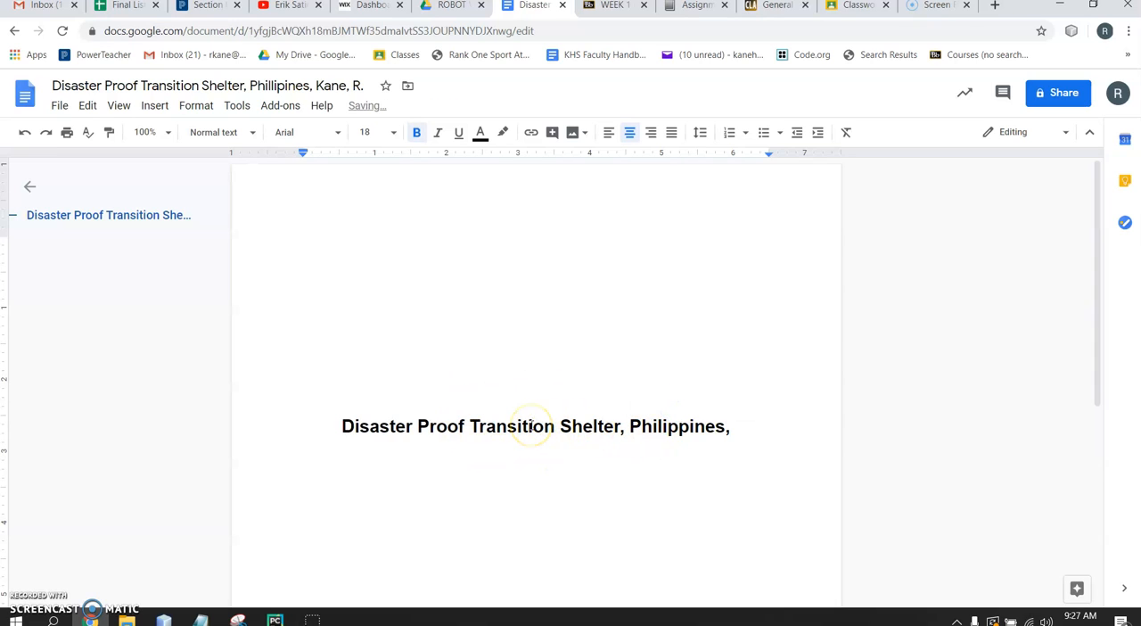
# Change "Shelter" to "Shelters" in both the title on the page and the document name
pyautogui.click(622, 428)
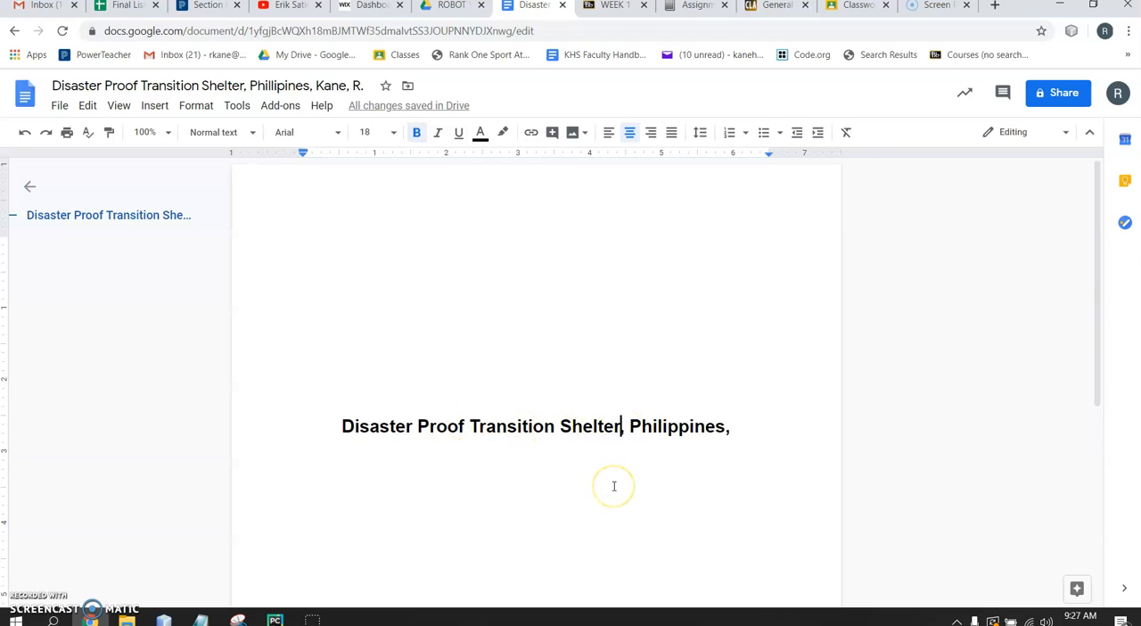
pyautogui.write('s')
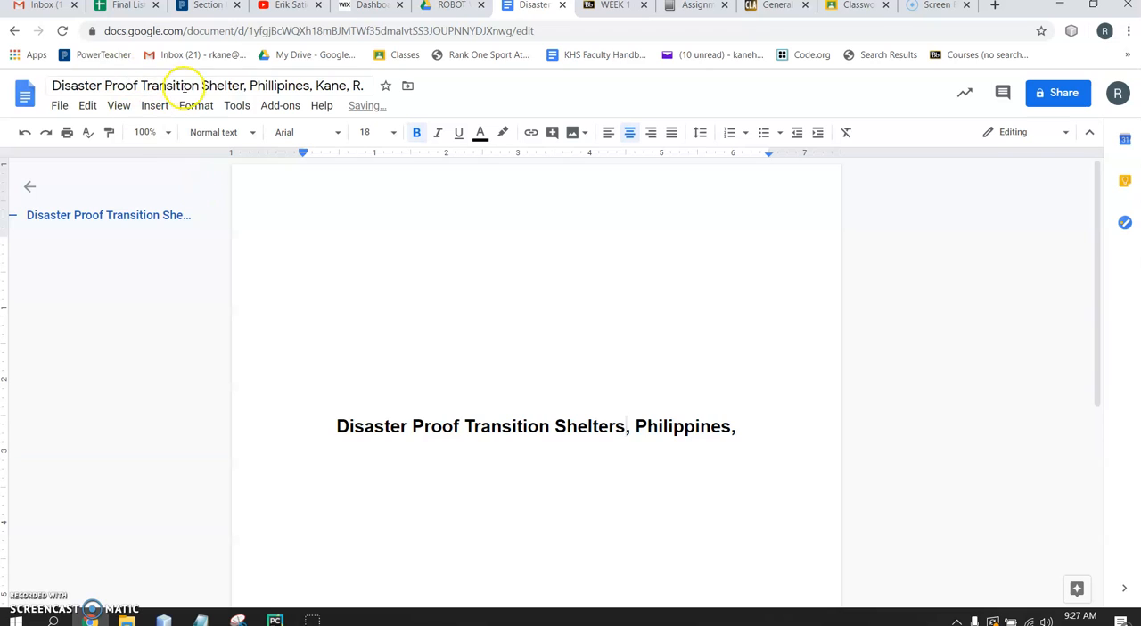
pyautogui.click(244, 85)
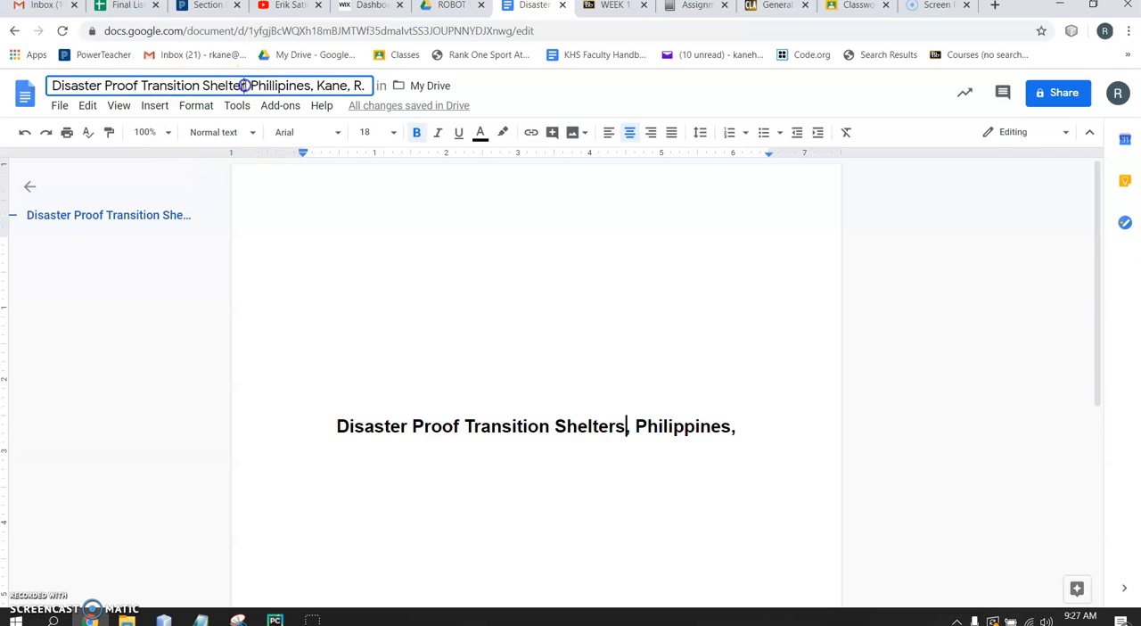
pyautogui.write('s,')
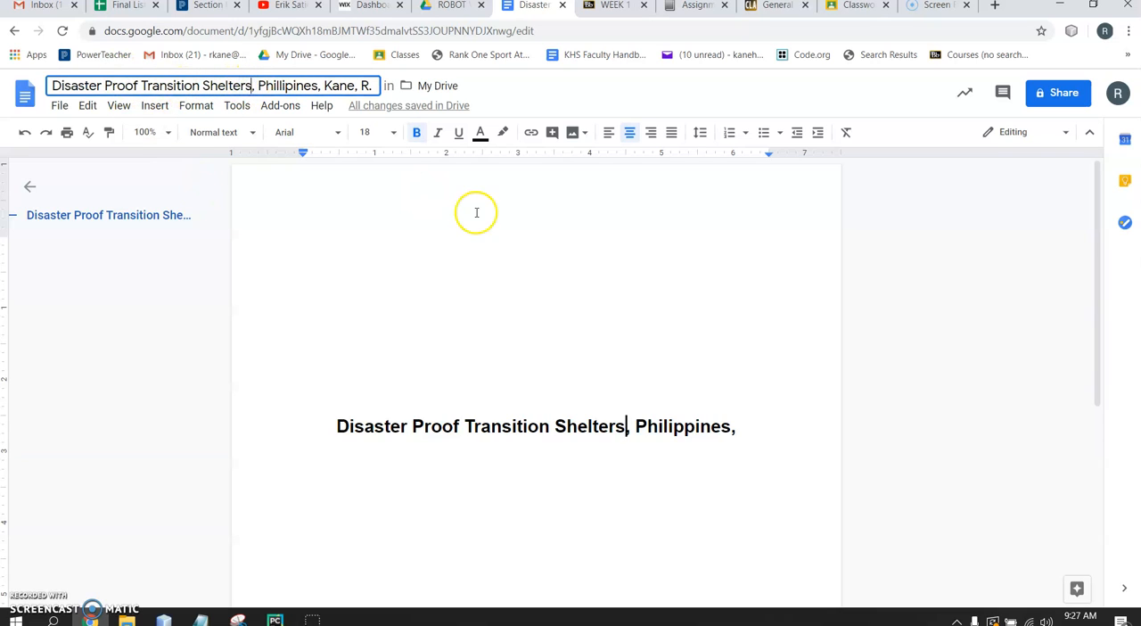
# Remove the trailing comma after "Philippines" in the page title and start a new line below it
pyautogui.click(743, 434)
pyautogui.press('BackSpace')
pyautogui.press('Return')
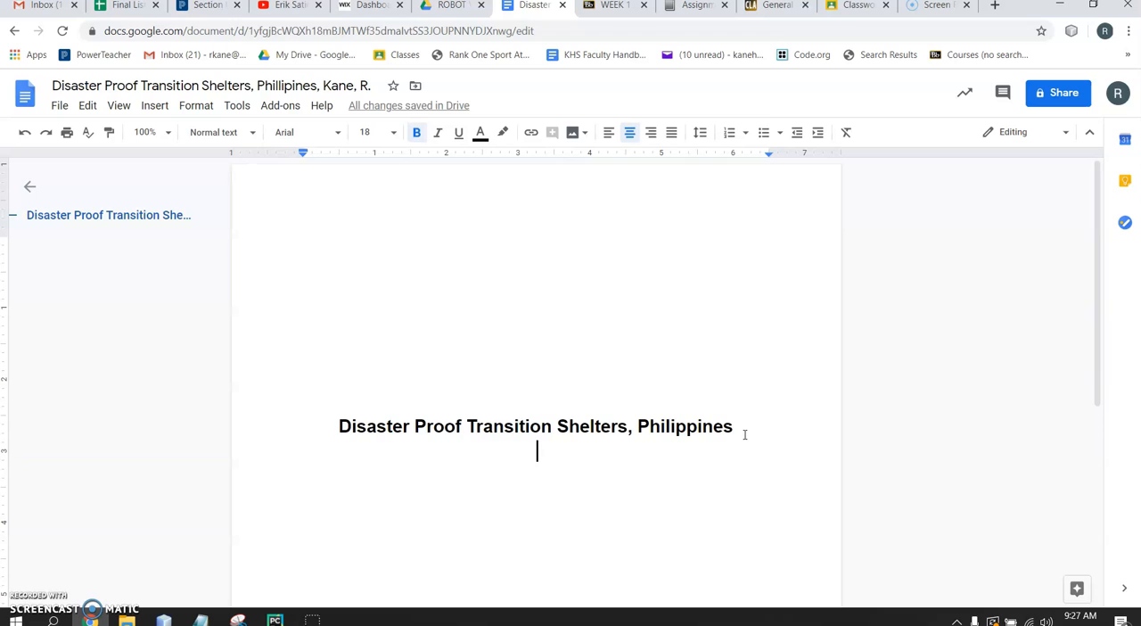
# Add the line "Prepared for:" in 14 pt bold italic beneath the title
pyautogui.scroll(-2, 745, 435)
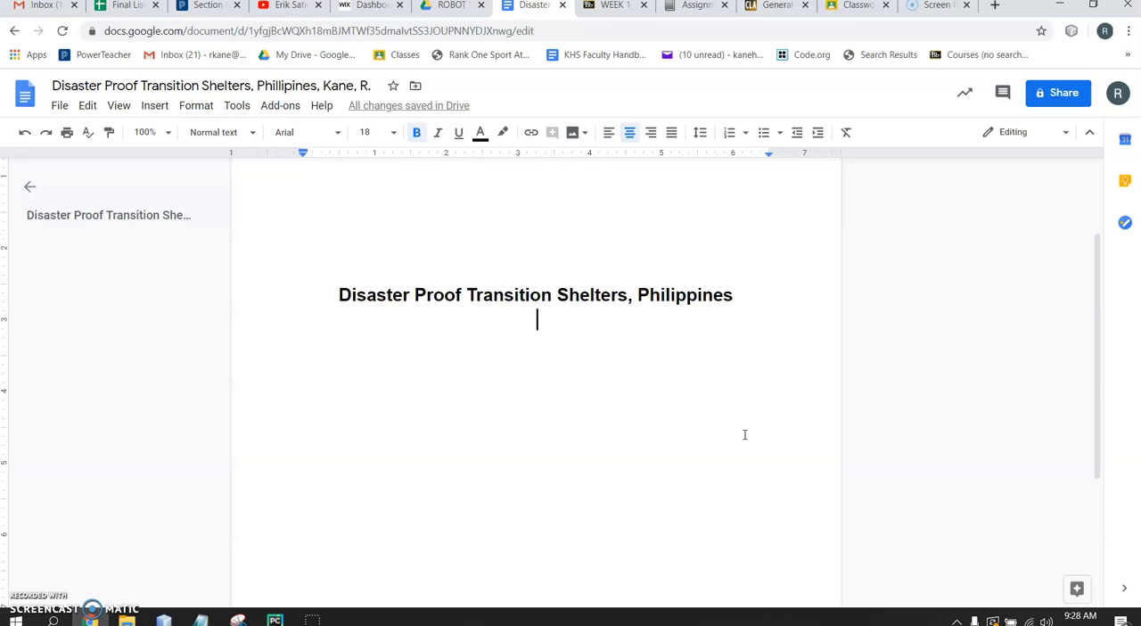
pyautogui.click(394, 132)
pyautogui.click(377, 277)
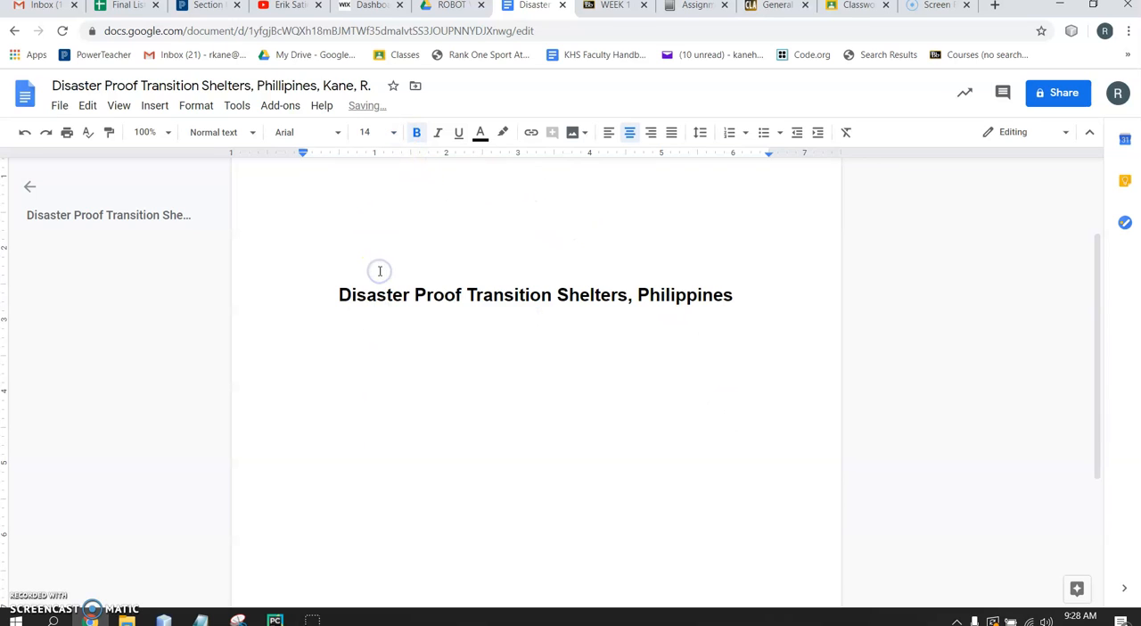
pyautogui.click(436, 134)
pyautogui.write('p')
pyautogui.write('repared ')
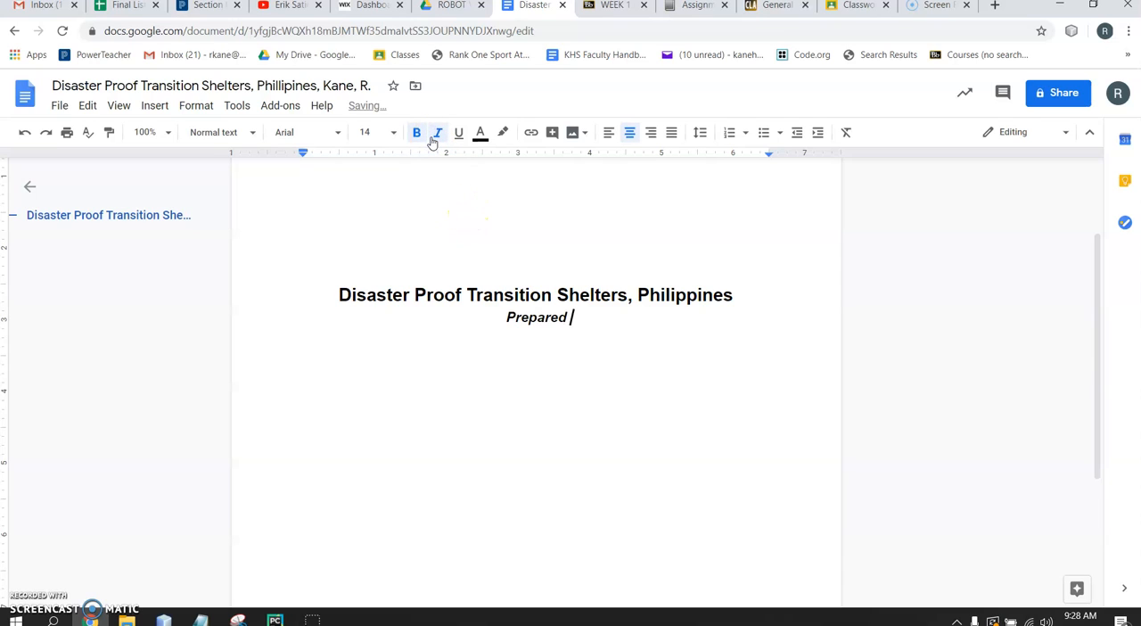
pyautogui.write('for:')
pyautogui.press('Return')
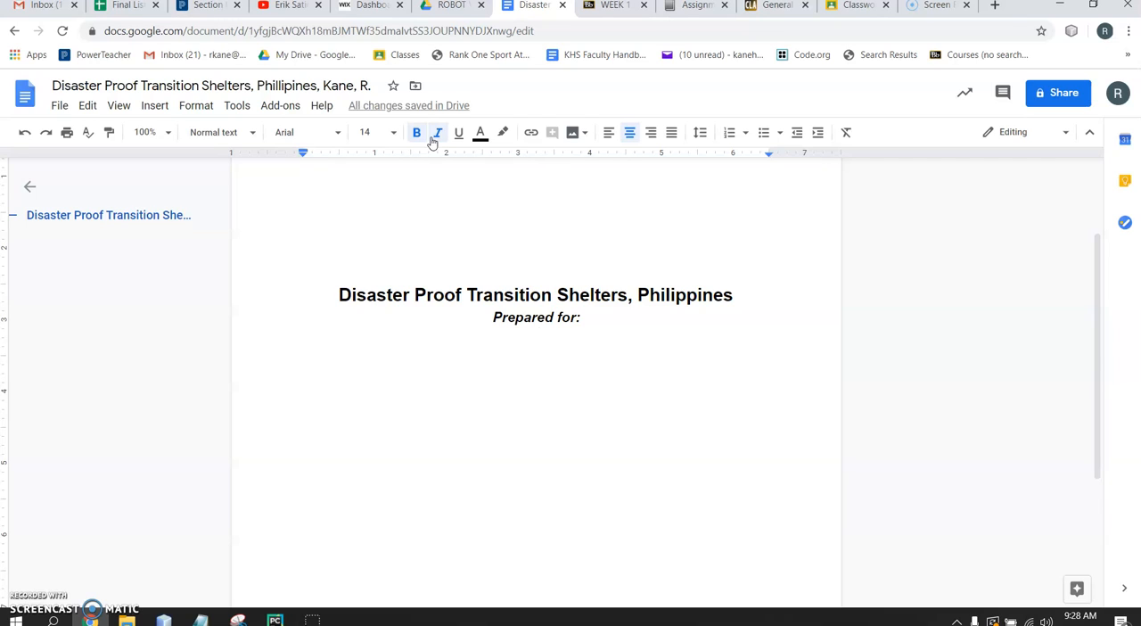
# Turn off bold and italic and enter the teacher's name on the line below "Prepared for:"
pyautogui.click(435, 136)
pyautogui.click(415, 135)
pyautogui.write('R')
pyautogui.press('BackSpace')
pyautogui.write('Mr. kane')
pyautogui.press('BackSpace')
pyautogui.press('BackSpace')
pyautogui.press('BackSpace')
pyautogui.press('BackSpace')
pyautogui.write('Kane')
pyautogui.press('Return')
# Add the lines "Engineering II" and "Kennebunk High School" below the teacher's name
pyautogui.write('Engineering II')
pyautogui.press('Return')
pyautogui.write('Kennebunk,')
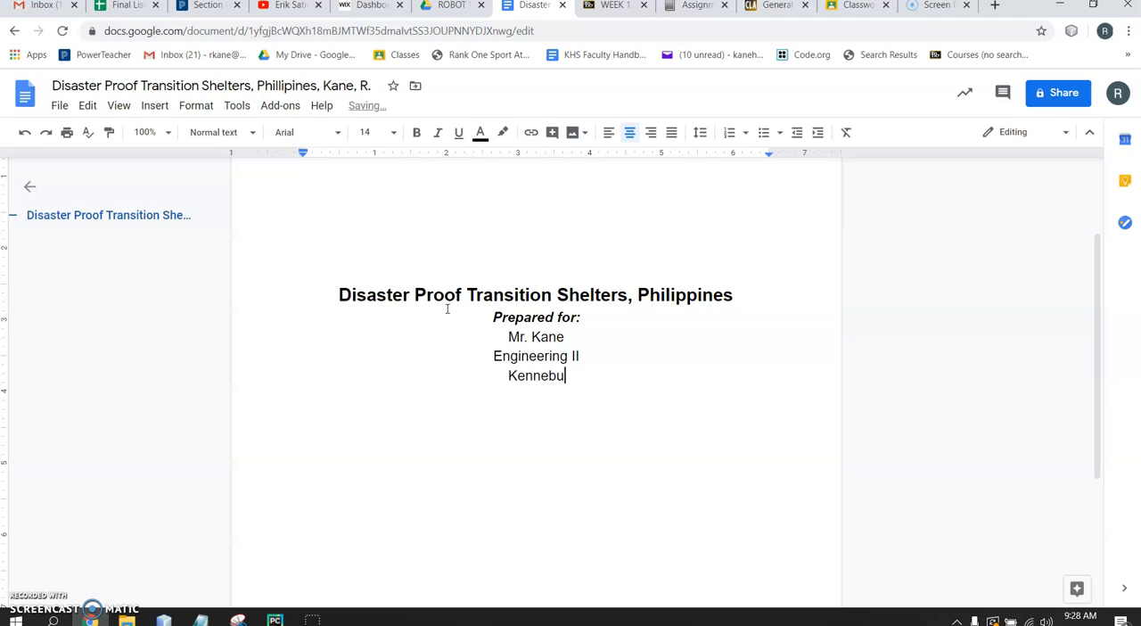
pyautogui.press('BackSpace')
pyautogui.press('BackSpace')
pyautogui.write('Hi')
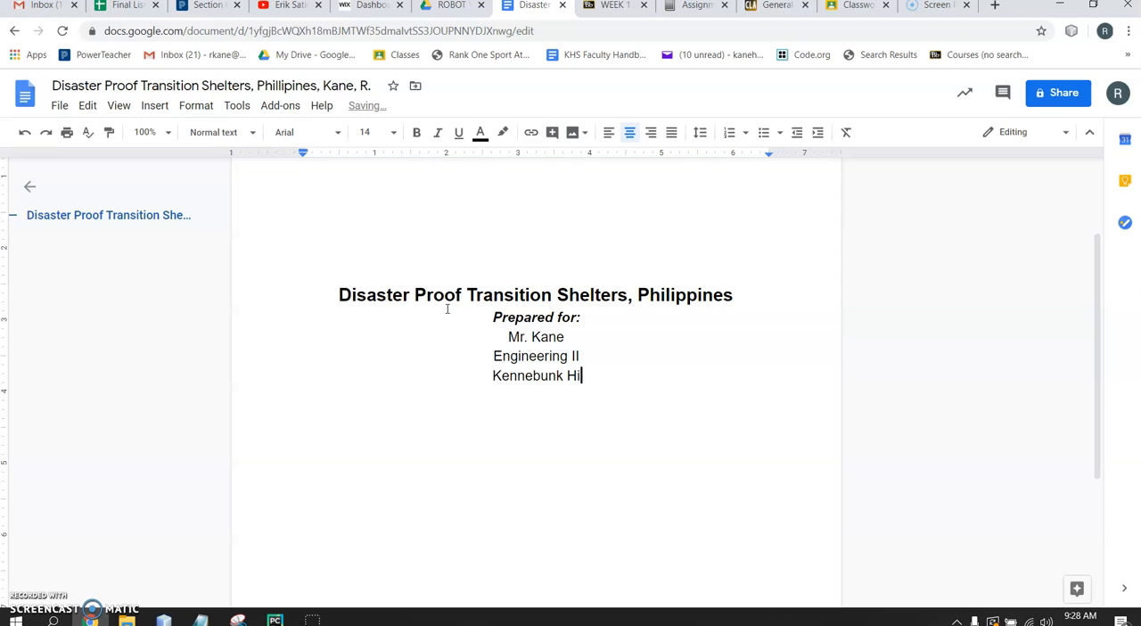
pyautogui.write('gh School')
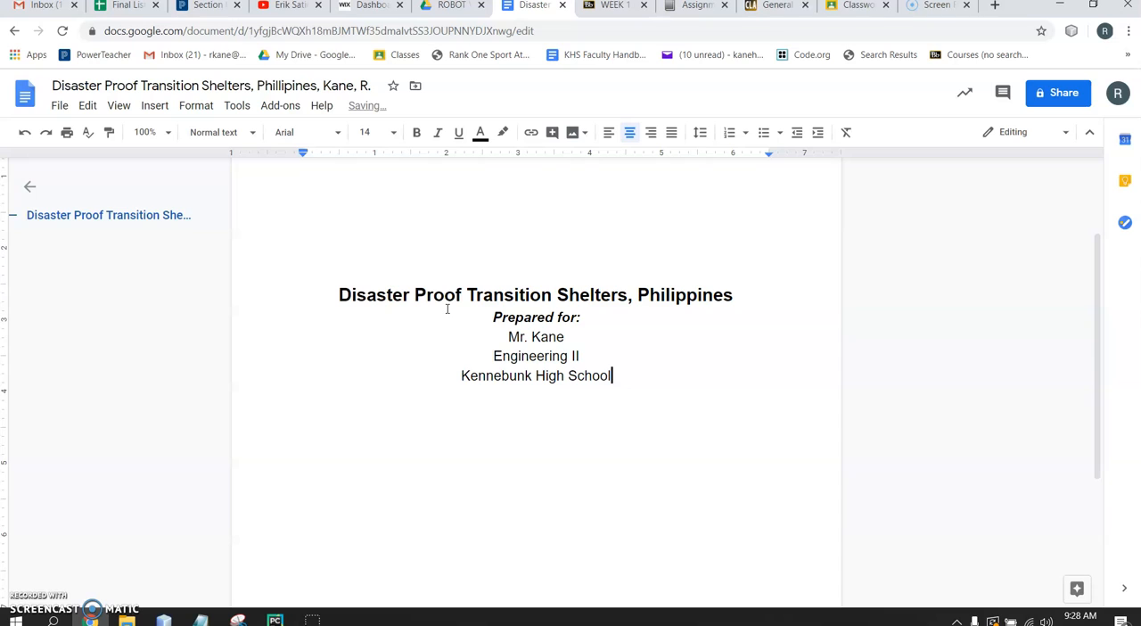
# Duplicate the "Prepared for:" heading and name below the school, change the heading to "Prepared by:" and clear the copied name
pyautogui.moveTo(485, 311); pyautogui.dragTo(582, 343)
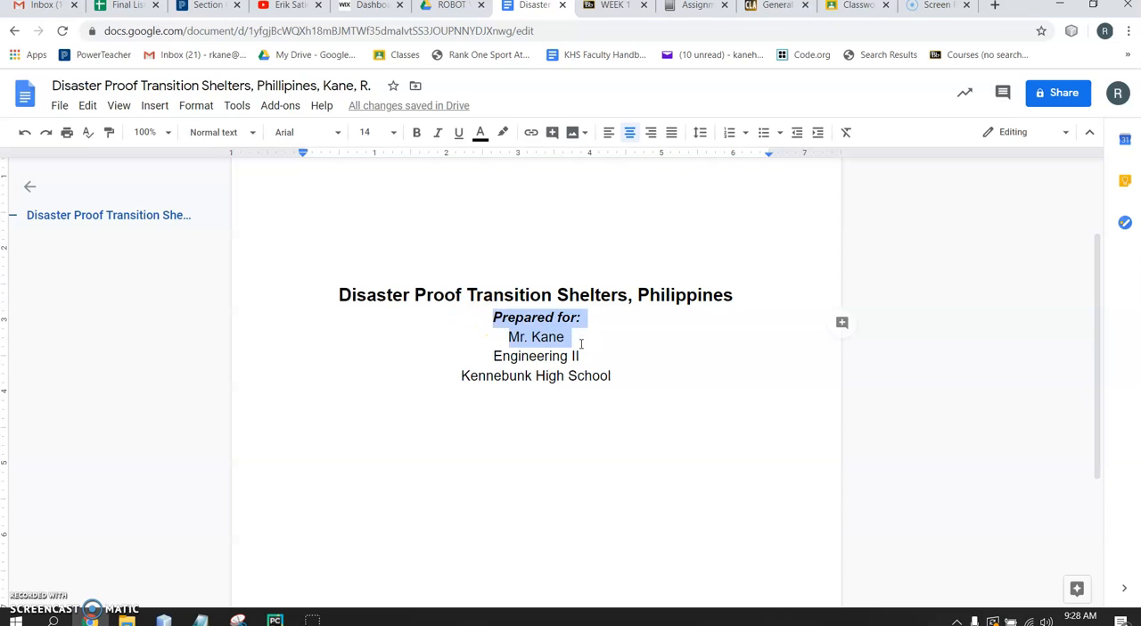
pyautogui.hotkey('ctrl', 'c')
pyautogui.click(527, 434)
pyautogui.hotkey('ctrl', 'v')
pyautogui.click(576, 412)
pyautogui.press('BackSpace')
pyautogui.press('BackSpace')
pyautogui.press('BackSpace')
pyautogui.write('by')
pyautogui.click(573, 433)
pyautogui.press('BackSpace')
pyautogui.press('BackSpace')
pyautogui.press('BackSpace')
pyautogui.press('BackSpace')
pyautogui.press('BackSpace')
pyautogui.press('BackSpace')
pyautogui.press('BackSpace')
pyautogui.press('BackSpace')
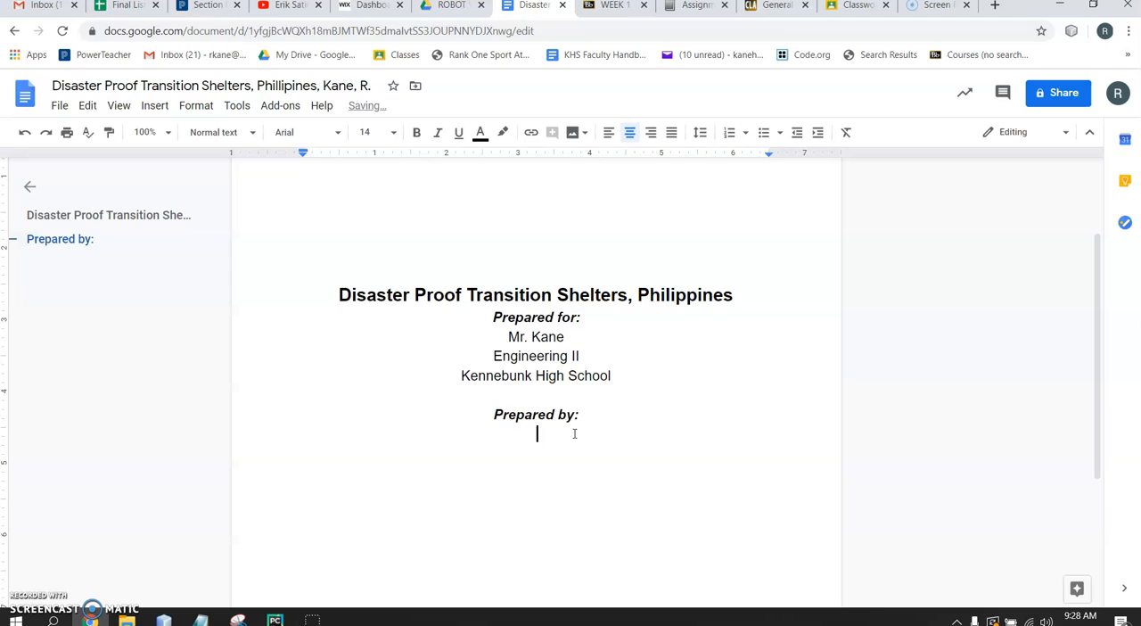
pyautogui.write('ST')
pyautogui.press('BackSpace')
pyautogui.write("tudent'")
pyautogui.write('s Name')
pyautogui.scroll(-1, 571, 433)
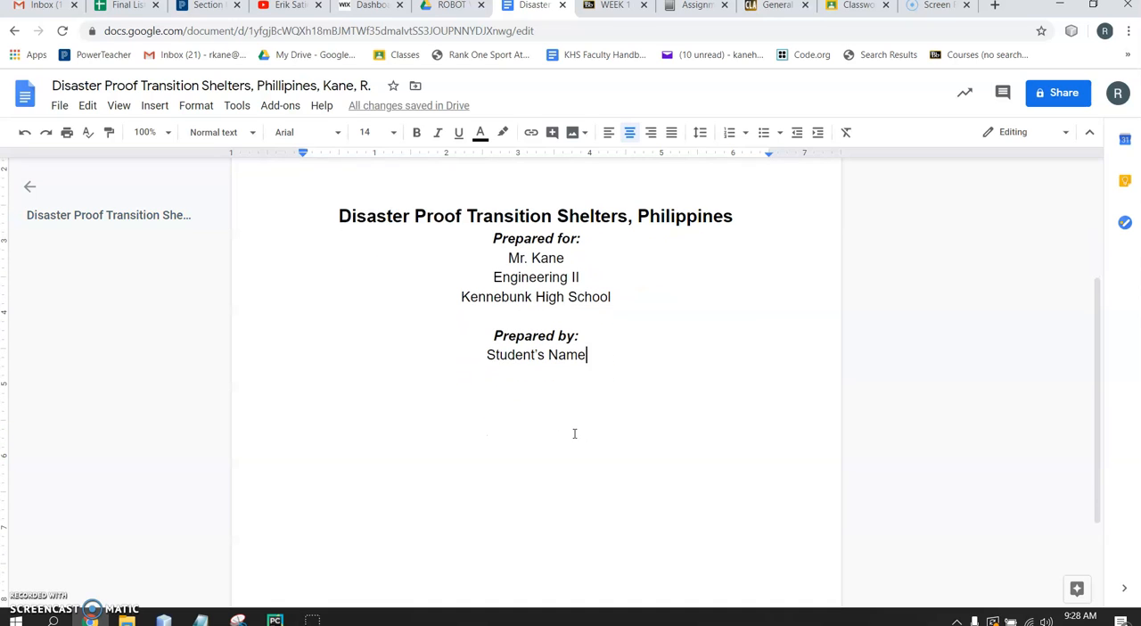
pyautogui.press('BackSpace')
pyautogui.press('BackSpace')
pyautogui.press('BackSpace')
pyautogui.press('BackSpace')
pyautogui.press('BackSpace')
pyautogui.press('BackSpace')
pyautogui.press('BackSpace')
pyautogui.press('BackSpace')
pyautogui.press('BackSpace')
pyautogui.press('BackSpace')
pyautogui.press('BackSpace')
pyautogui.press('BackSpace')
pyautogui.press('BackSpace')
pyautogui.press('BackSpace')
# Enter the placeholder lines "Company Name" and "Company Address" under "Prepared by:"
pyautogui.write('Company')
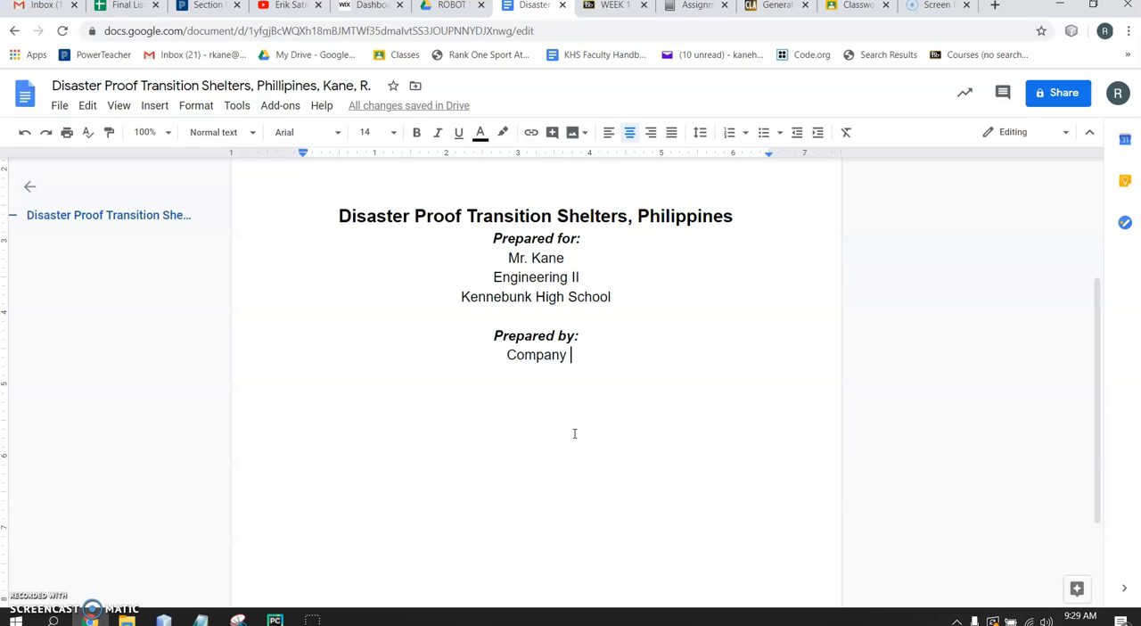
pyautogui.write('Name')
pyautogui.press('Return')
pyautogui.write('Company Address')
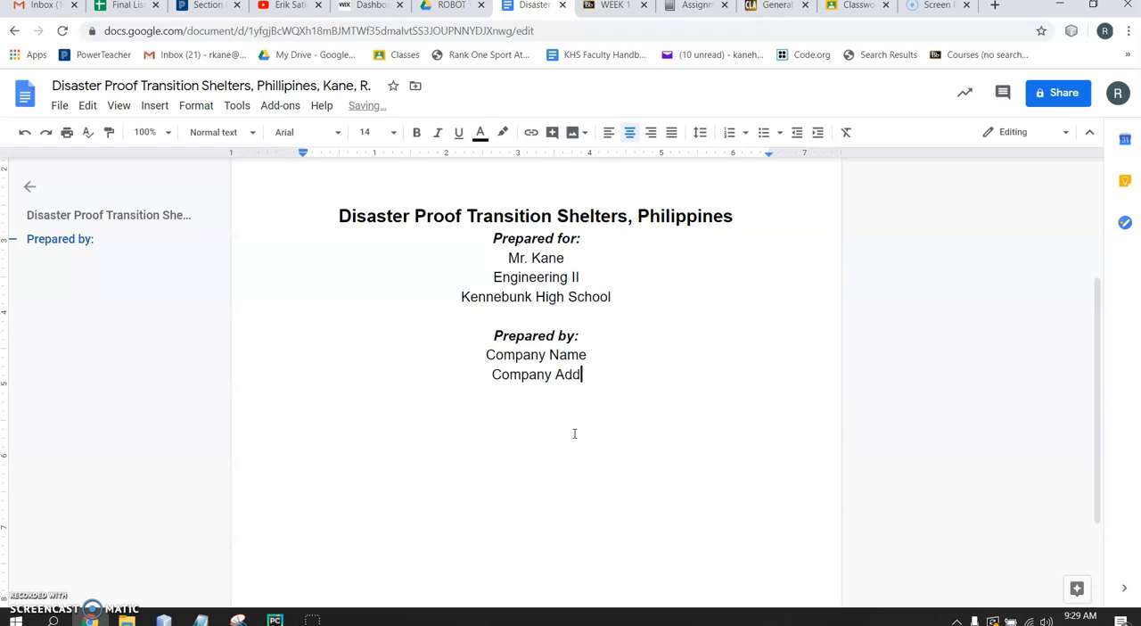
# Add the school's full postal address on a new line below "Kennebunk High School"
pyautogui.click(635, 295)
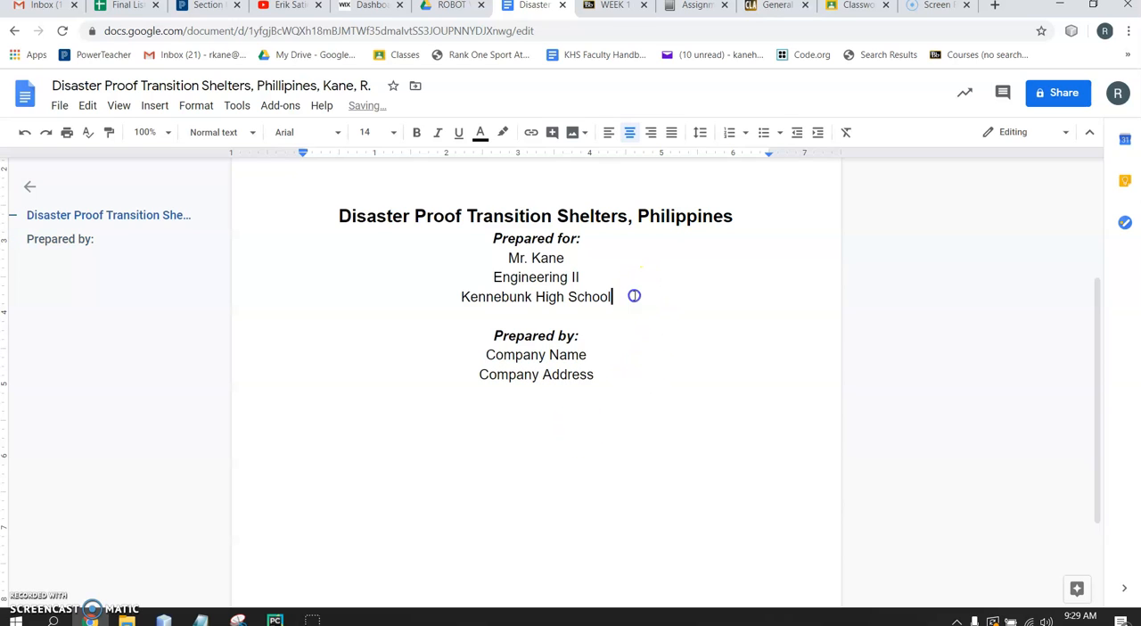
pyautogui.press('Return')
pyautogui.write('89 Fl')
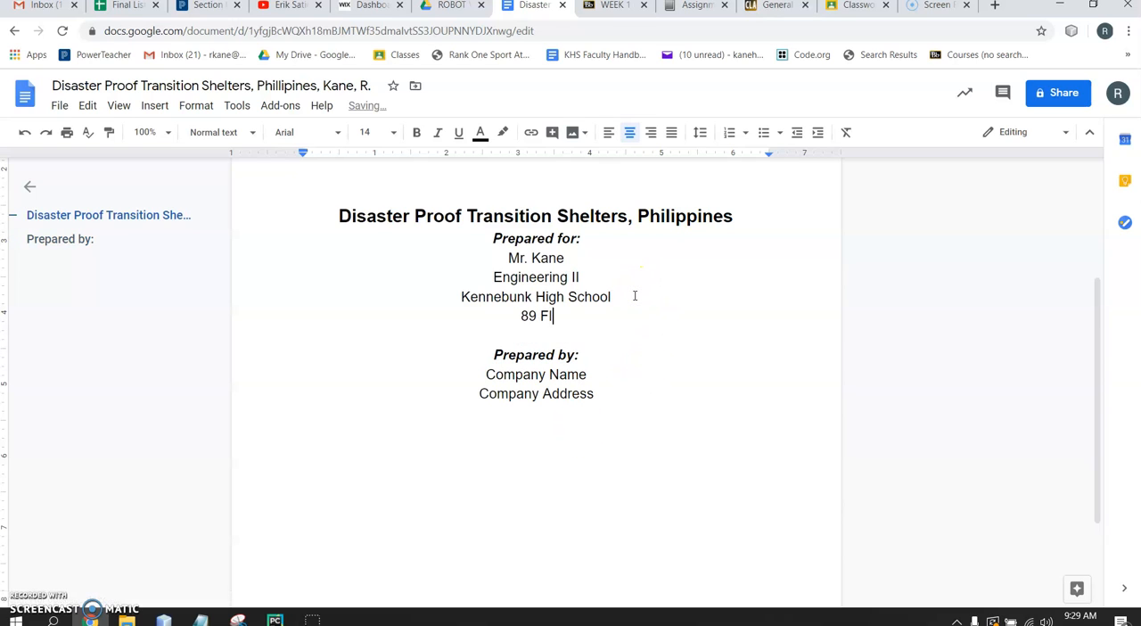
pyautogui.write('etcher St')
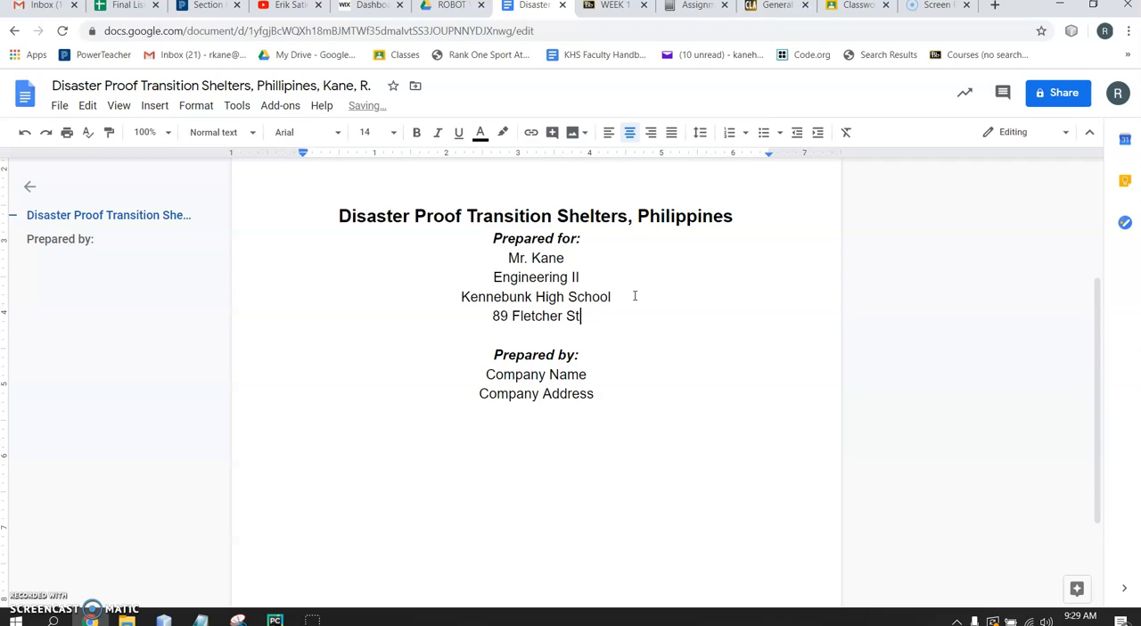
pyautogui.write('., Kenneb')
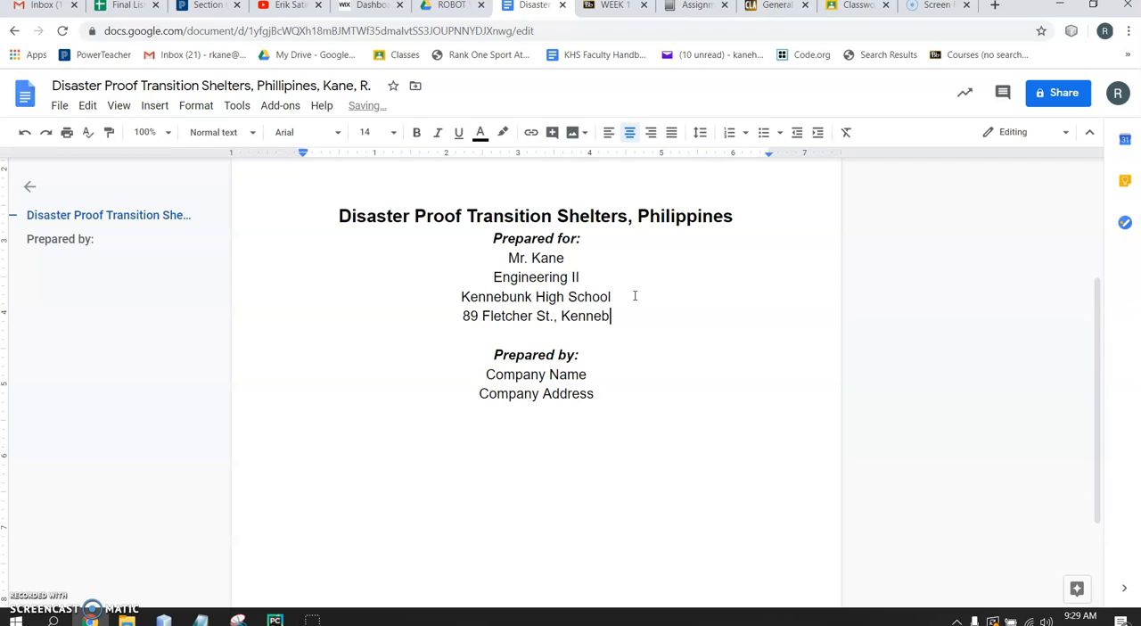
pyautogui.write('unk, ME 04043')
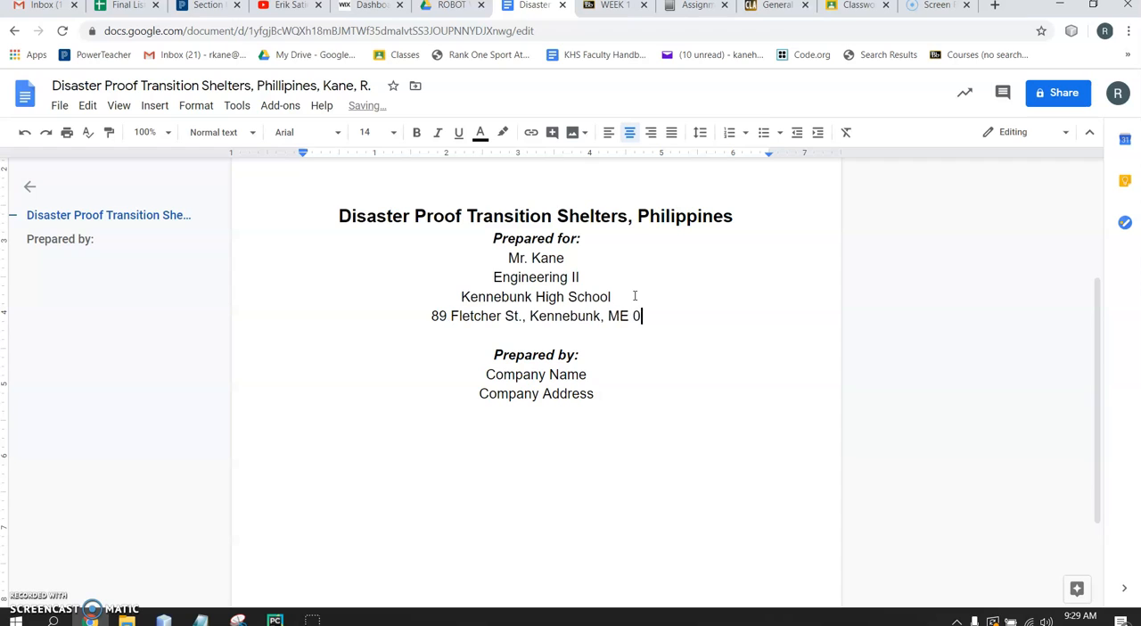
# Add a blank line after "Company Address" and insert the placeholder line "Student Name" directly under "Prepared by:"
pyautogui.click(625, 395)
pyautogui.press('Return')
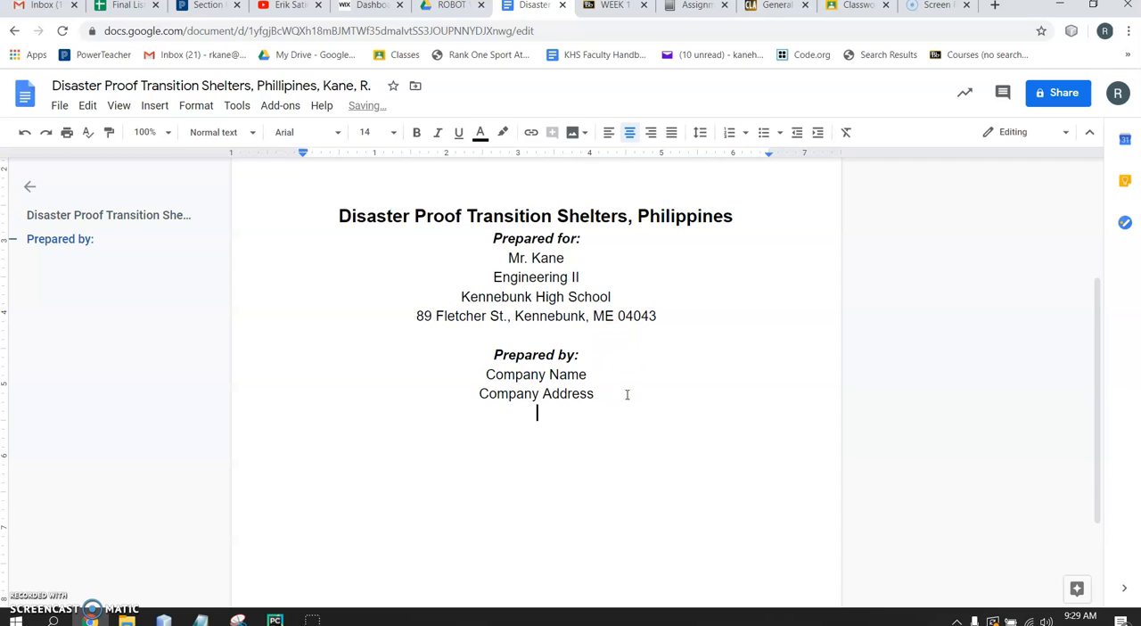
pyautogui.click(595, 361)
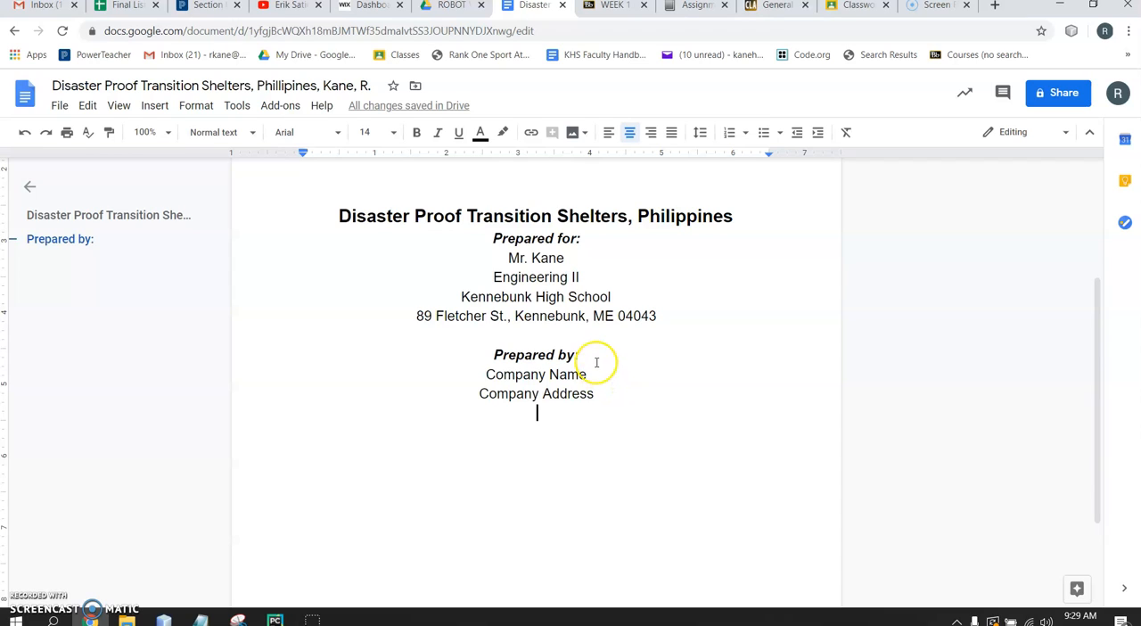
pyautogui.press('Return')
pyautogui.write('Studen')
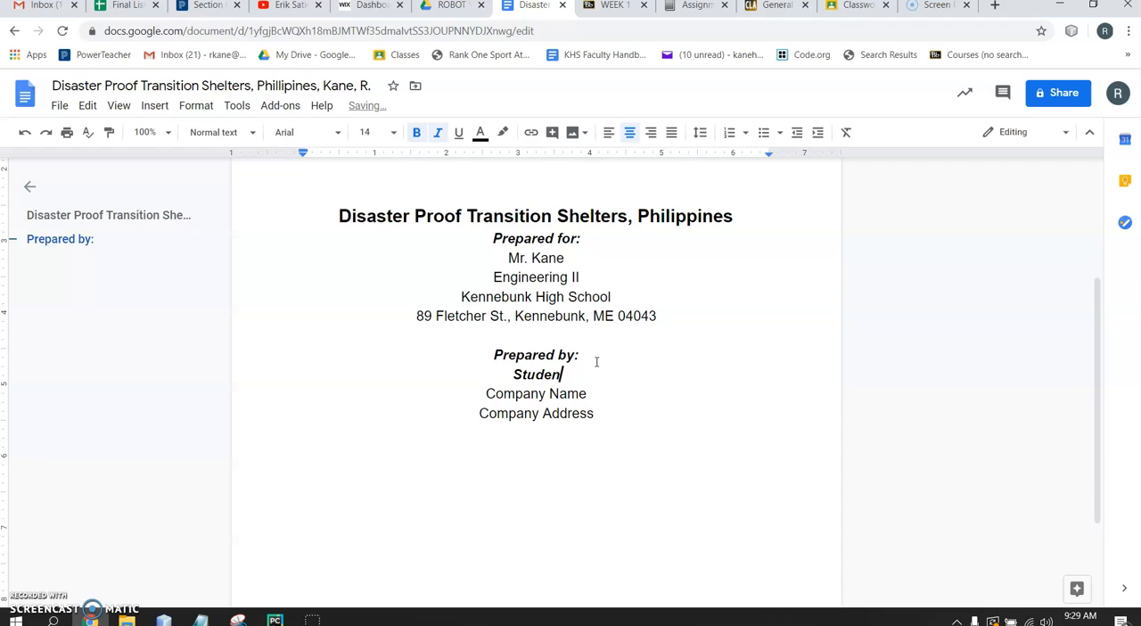
pyautogui.write('t Name')
# Remove bold and italic from the "Student Name" line
pyautogui.click(490, 376)
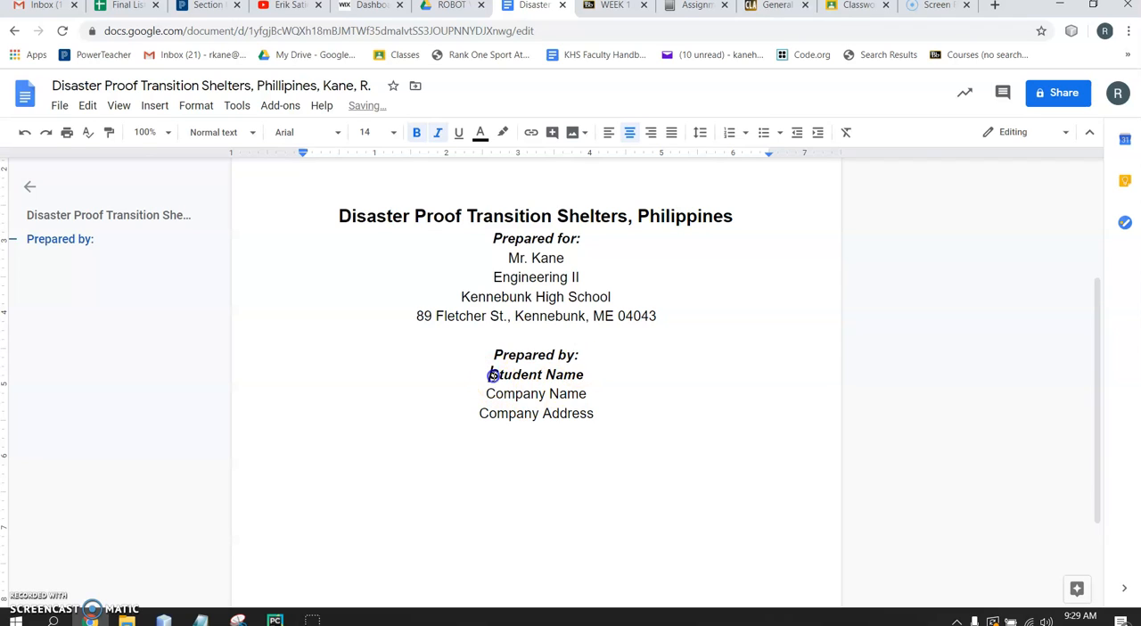
pyautogui.moveTo(490, 375); pyautogui.dragTo(624, 371)
pyautogui.click(438, 133)
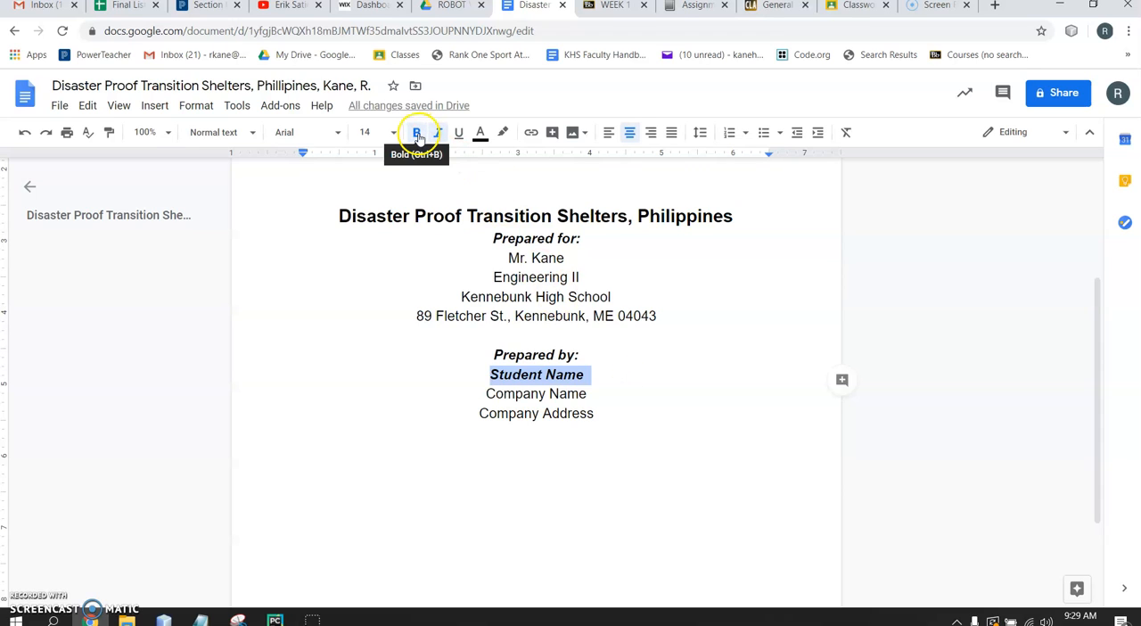
pyautogui.click(416, 133)
pyautogui.click(438, 133)
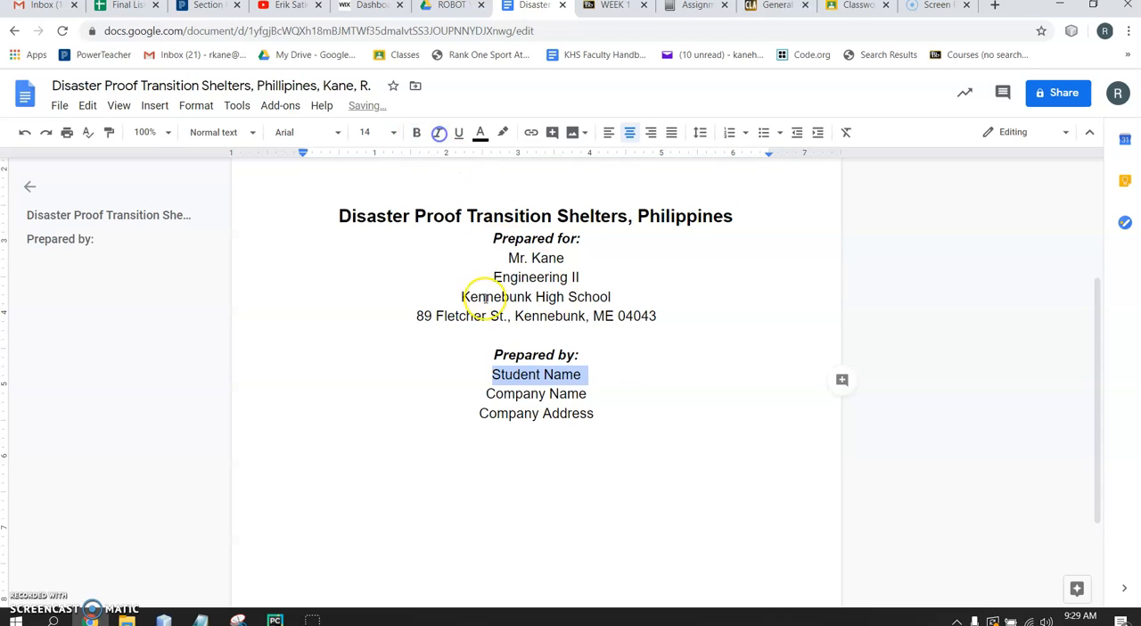
pyautogui.click(525, 394)
pyautogui.moveTo(486, 375); pyautogui.dragTo(596, 413)
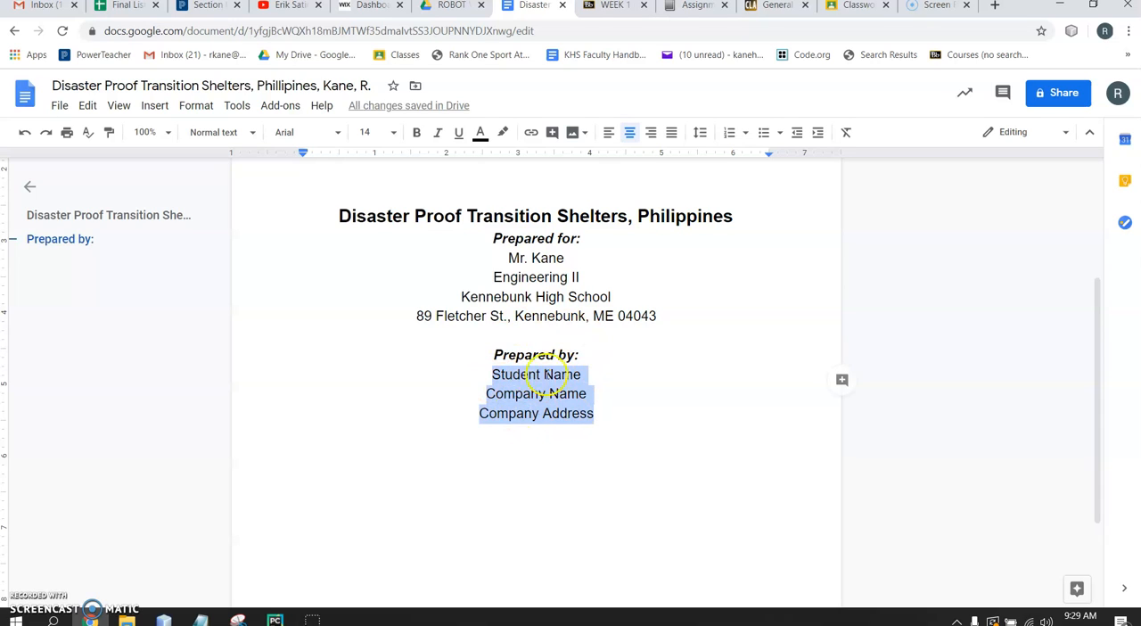
pyautogui.click(553, 413)
pyautogui.moveTo(495, 239); pyautogui.dragTo(585, 239)
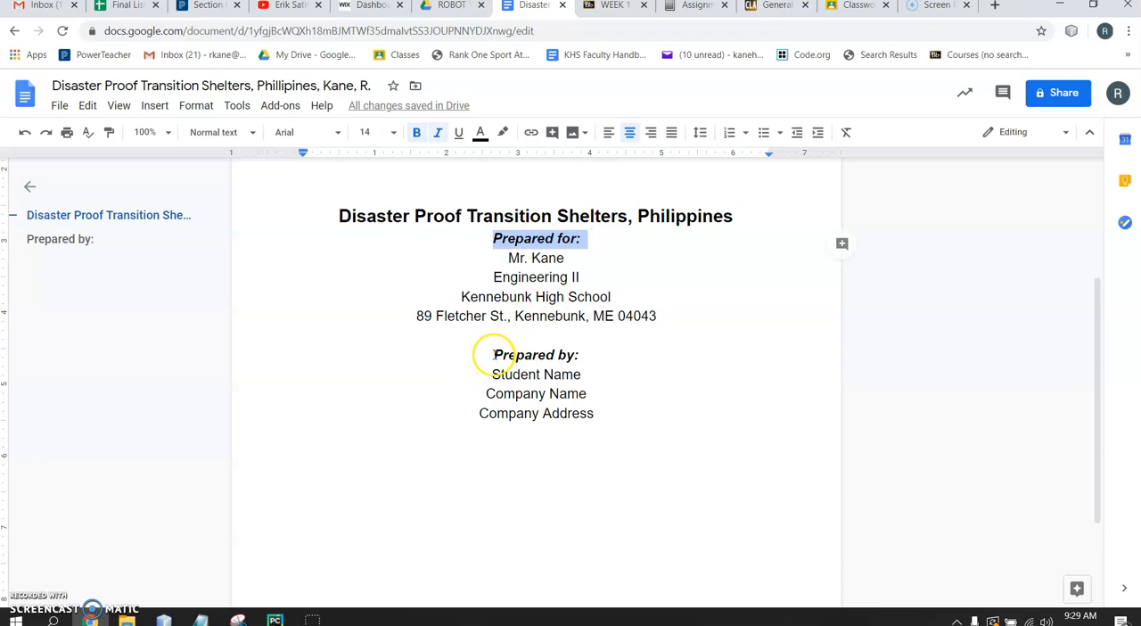
pyautogui.moveTo(493, 355); pyautogui.dragTo(585, 354)
pyautogui.click(540, 258)
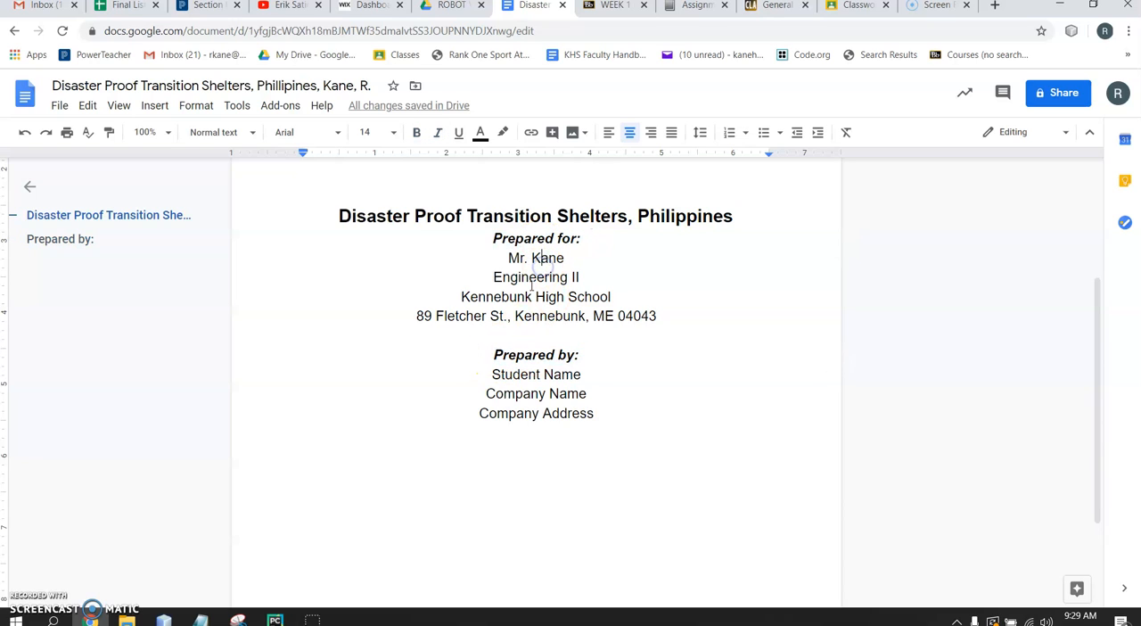
# Add blank lines below "Company Address" and one extra blank line above the "Prepared by:" heading
pyautogui.click(615, 415)
pyautogui.press('Return')
pyautogui.press('Return')
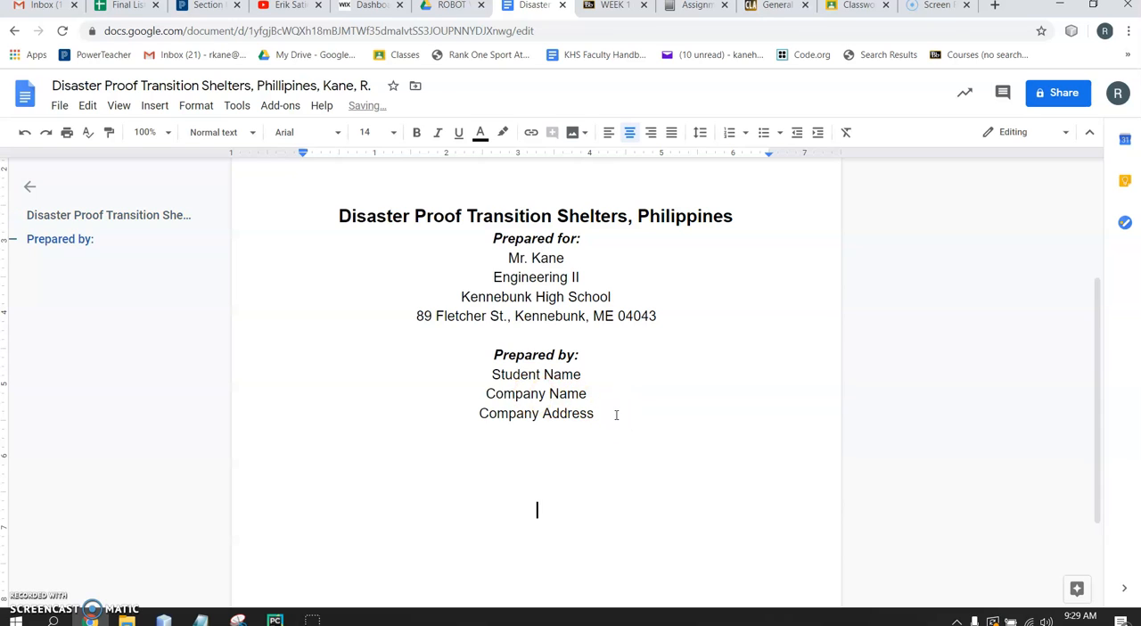
pyautogui.scroll(-2, 616, 416)
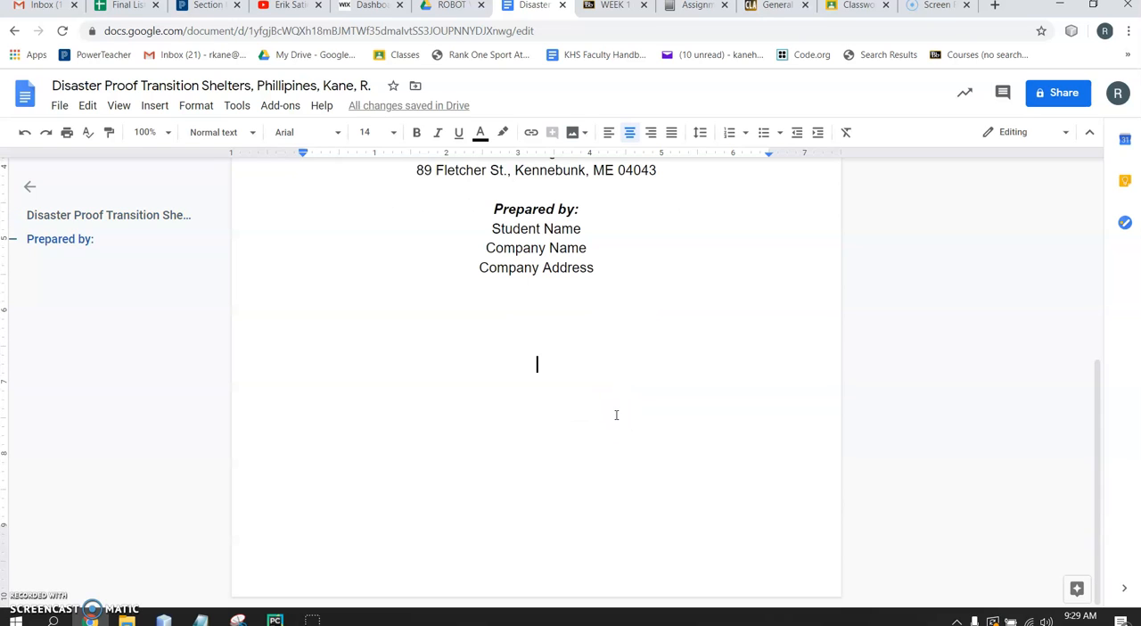
pyautogui.click(486, 211)
pyautogui.press('Return')
# Enter the date "May 18, 2020" a few lines below "Company Address"
pyautogui.click(620, 350)
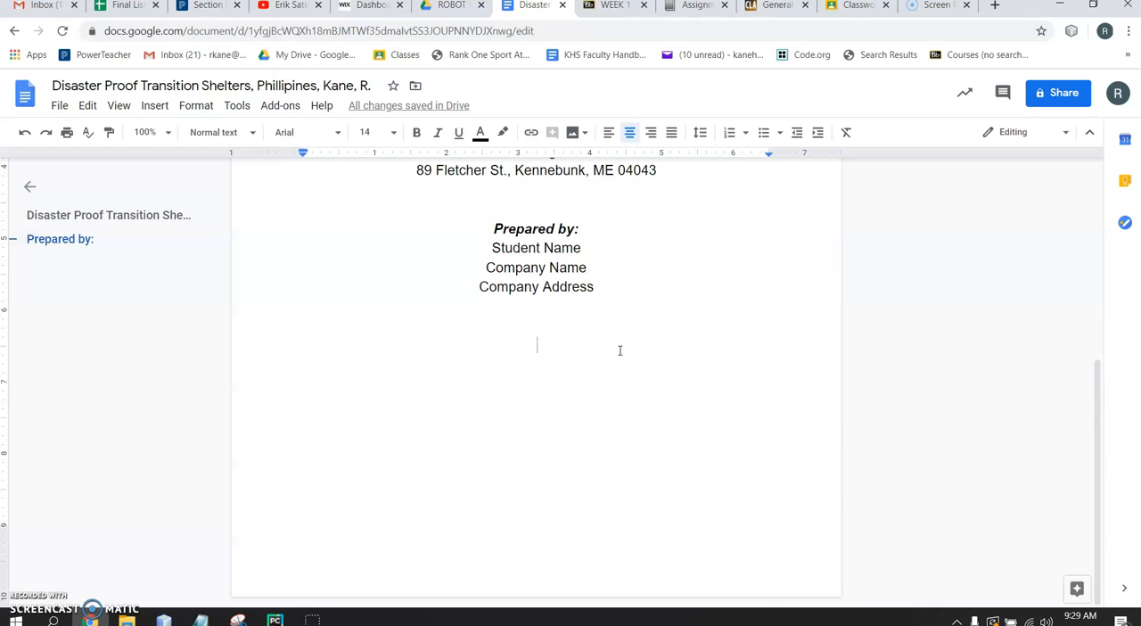
pyautogui.write('May ')
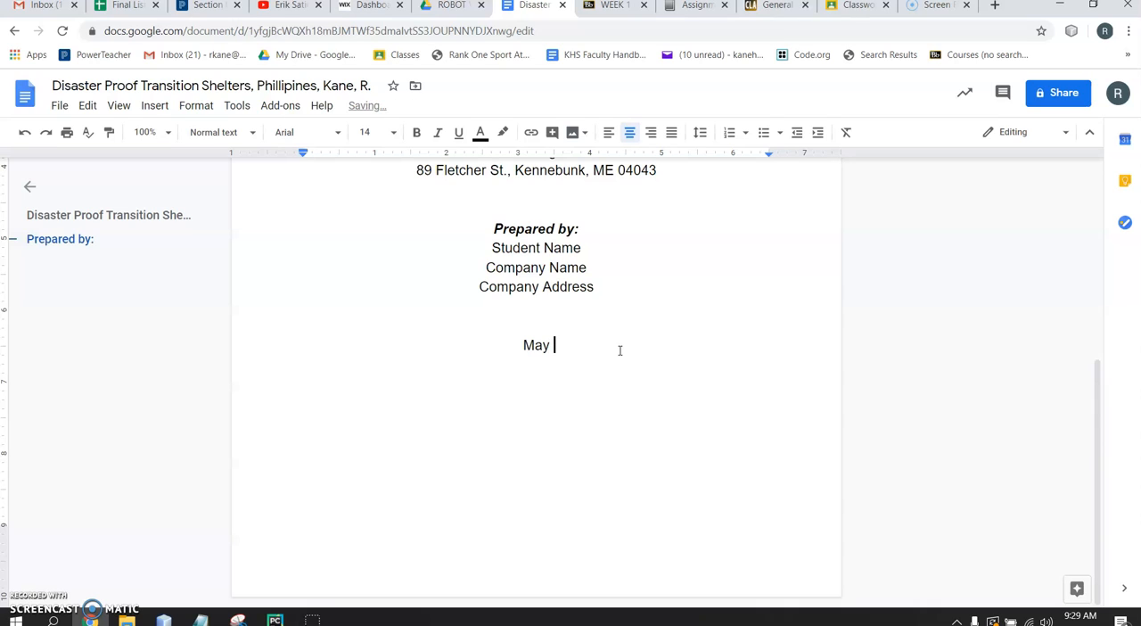
pyautogui.write('18, 2020')
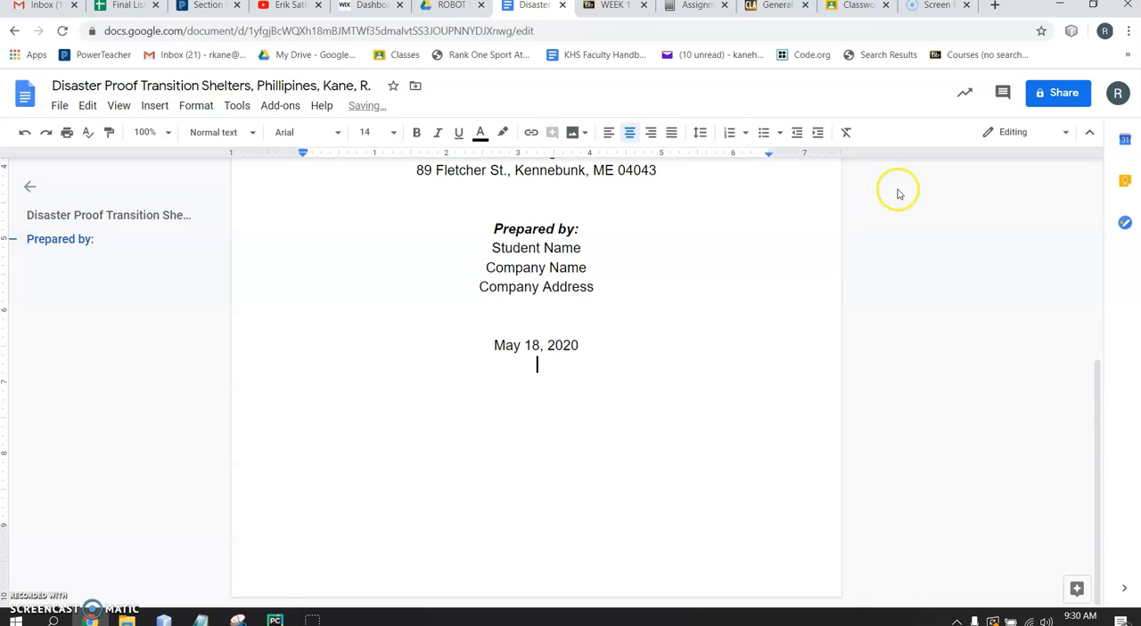
pyautogui.click(554, 442)
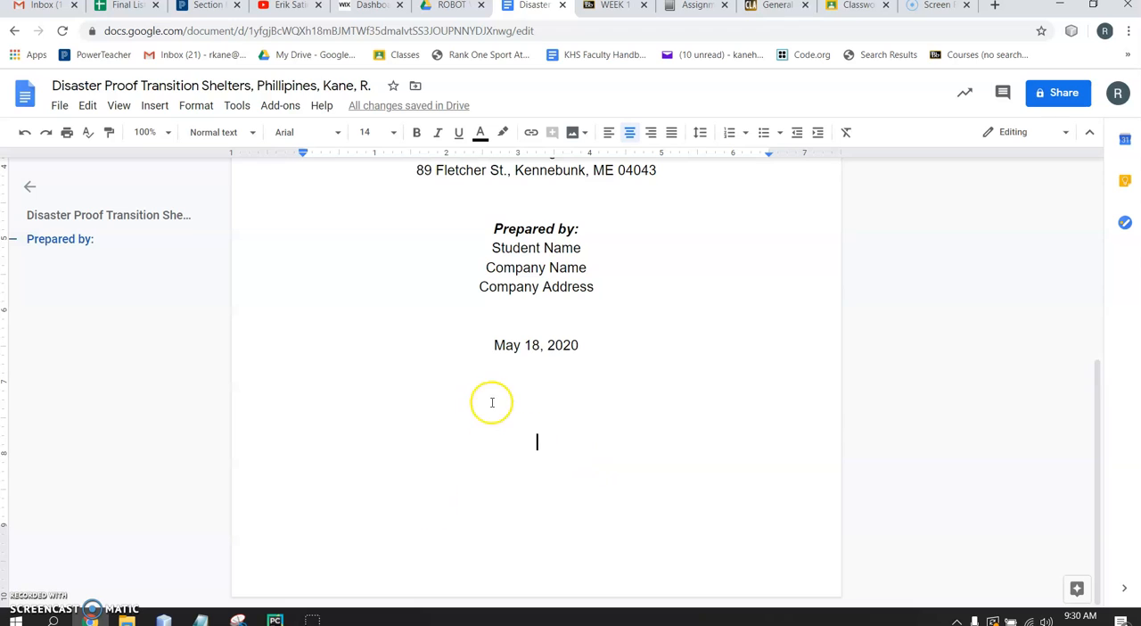
pyautogui.click(154, 105)
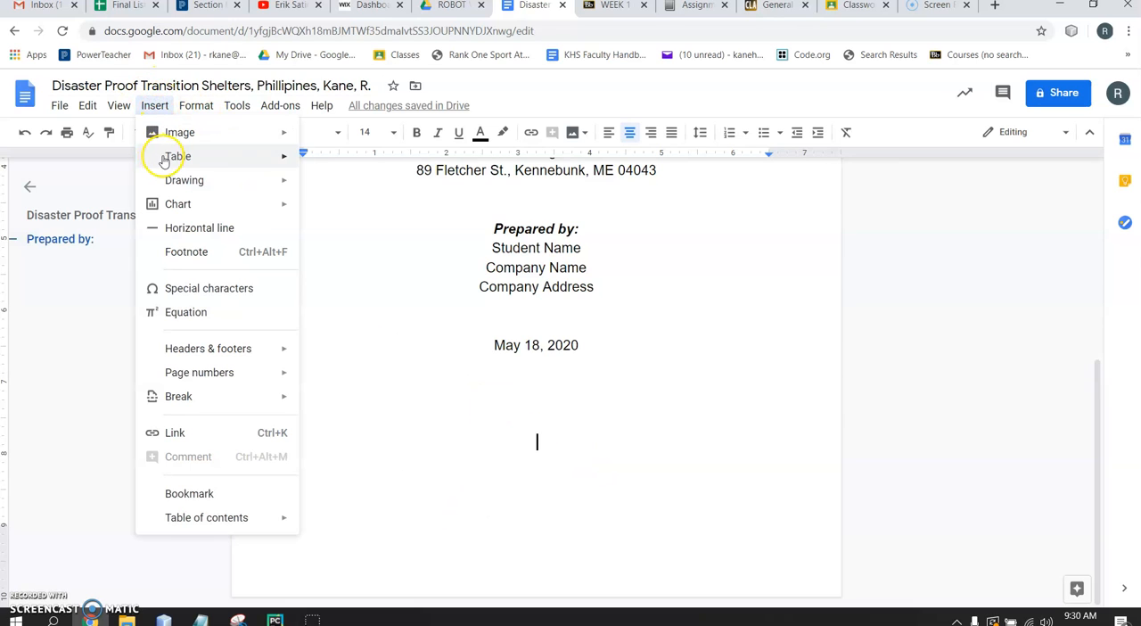
pyautogui.moveTo(182, 133)
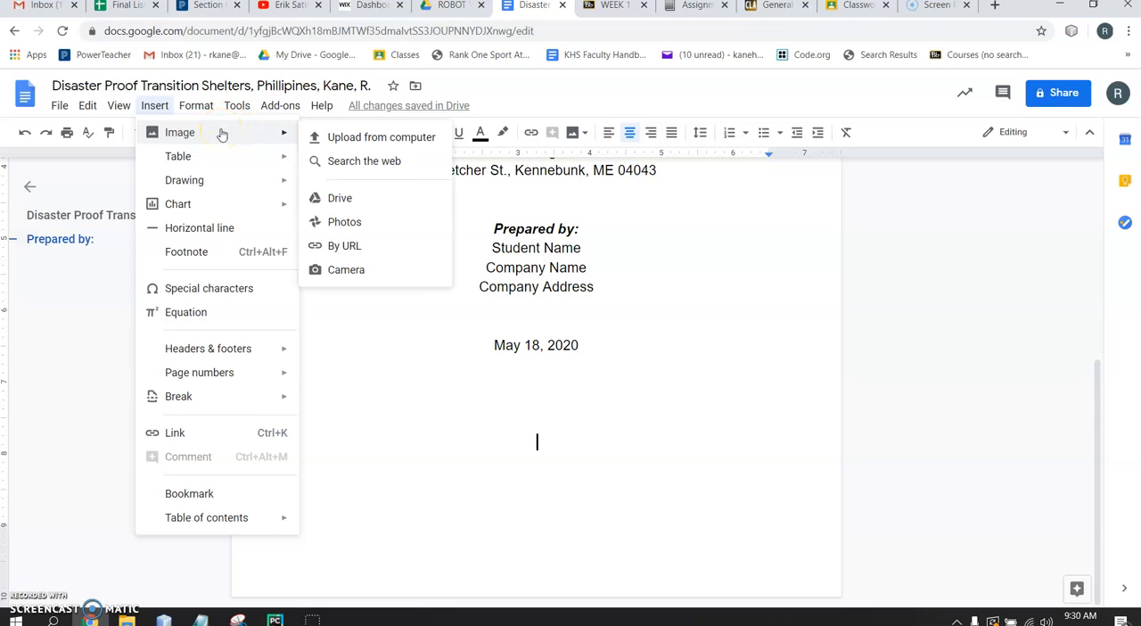
pyautogui.click(189, 185)
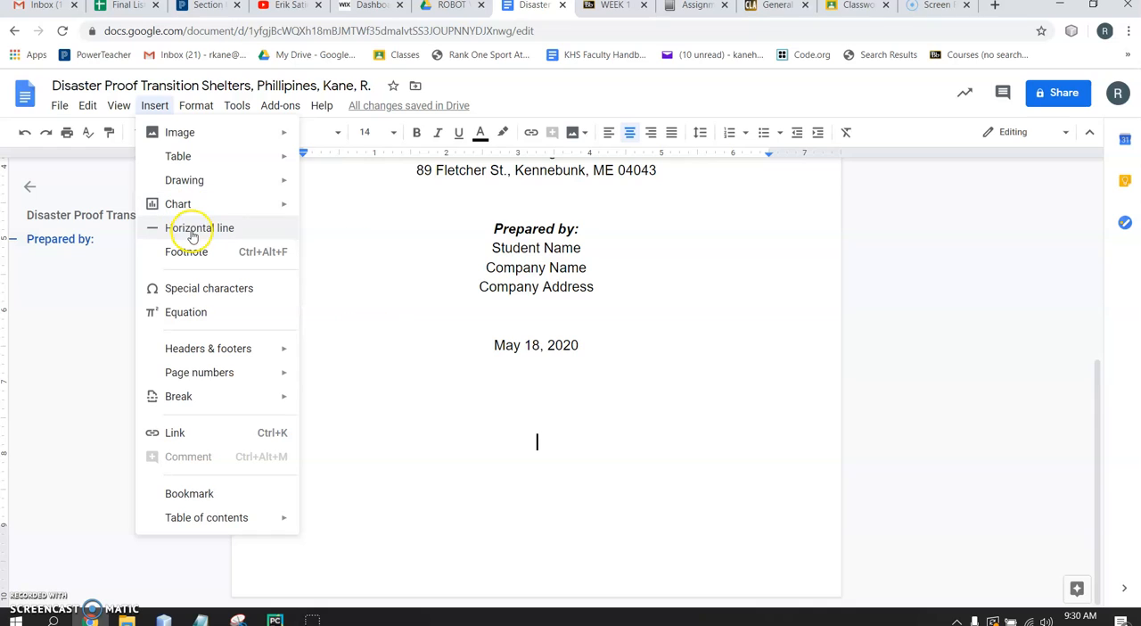
# Enter the company name "Environmental Consultants, Inc." several lines below the date, near the foot of the page
pyautogui.click(583, 483)
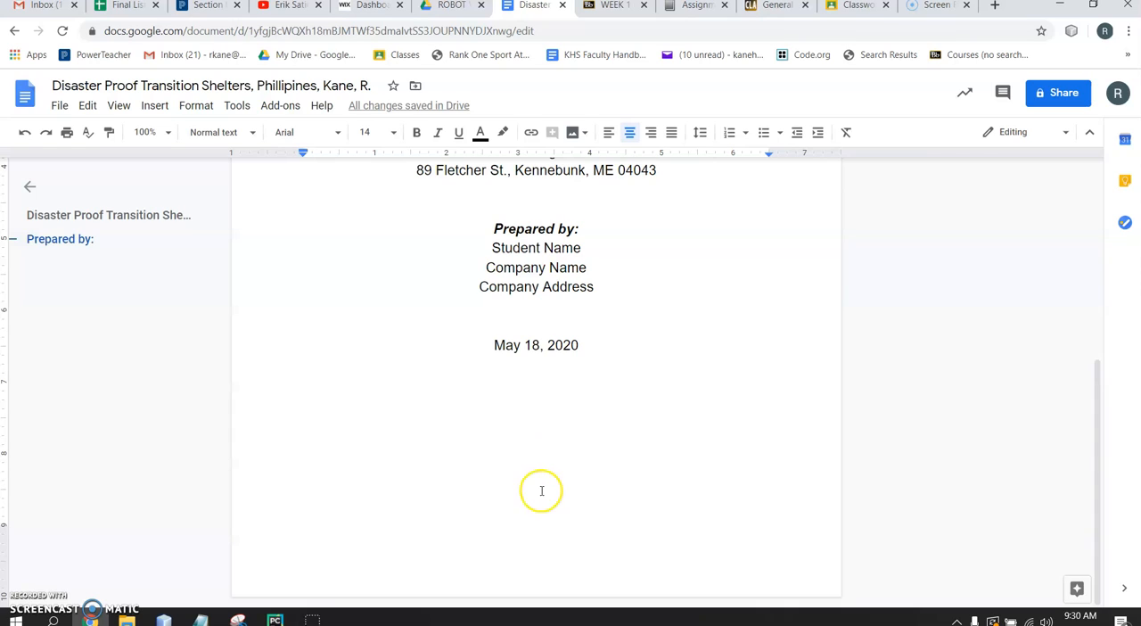
pyautogui.press('Return')
pyautogui.write('Envinironmental ')
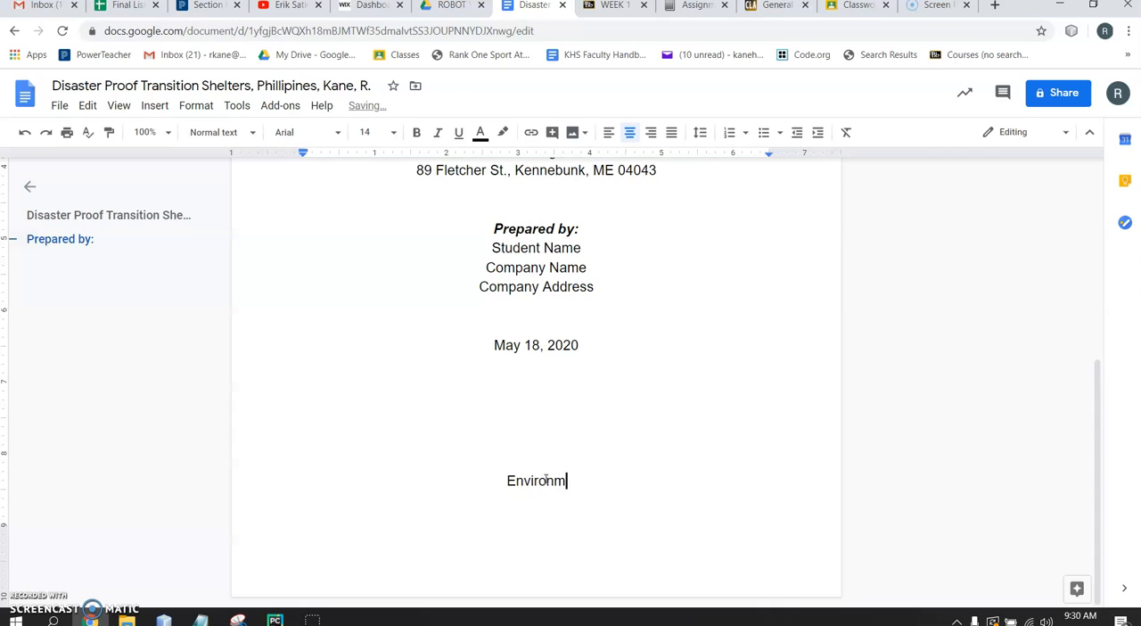
pyautogui.write('Cons')
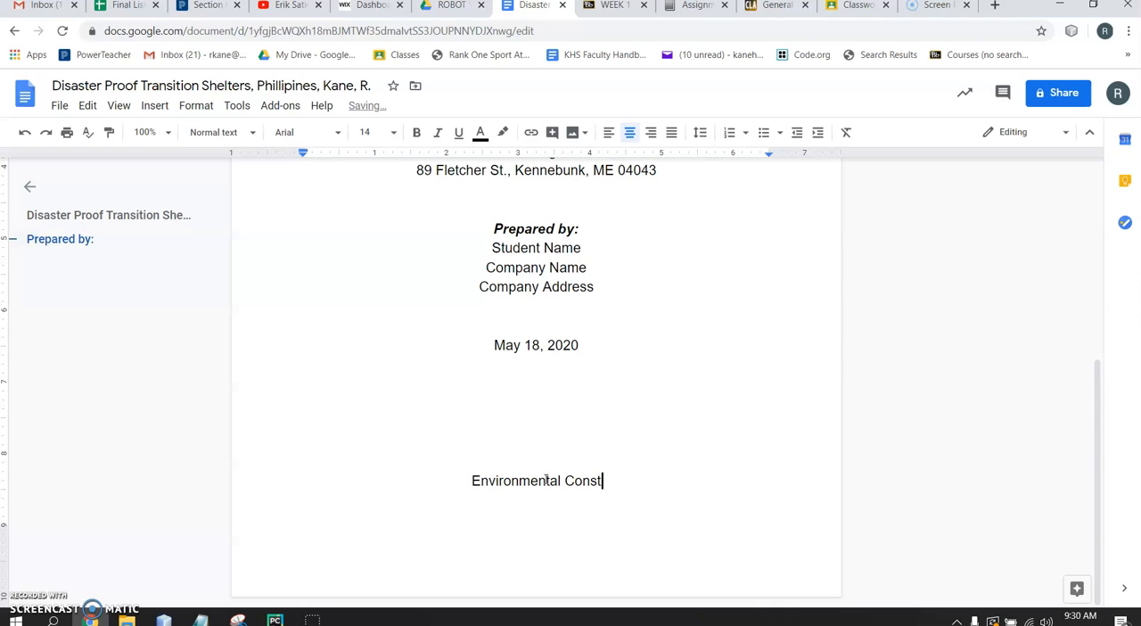
pyautogui.write('ultants, Inc.')
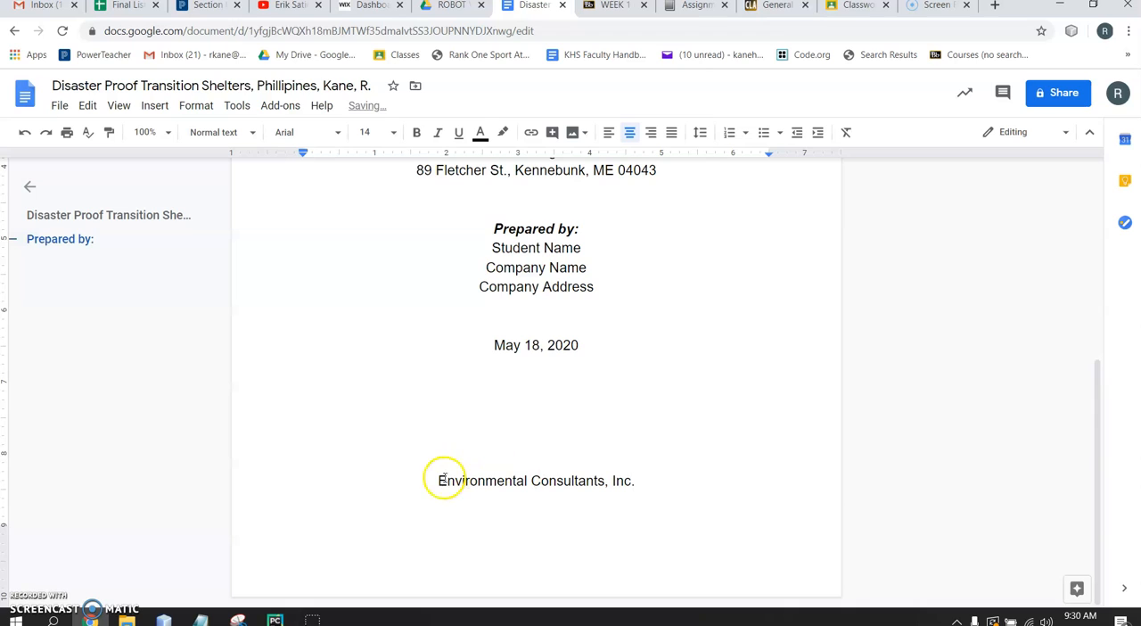
# Format the "Environmental Consultants, Inc." line as bold italic, size 9, in the Raleway font
pyautogui.moveTo(443, 478); pyautogui.dragTo(678, 480)
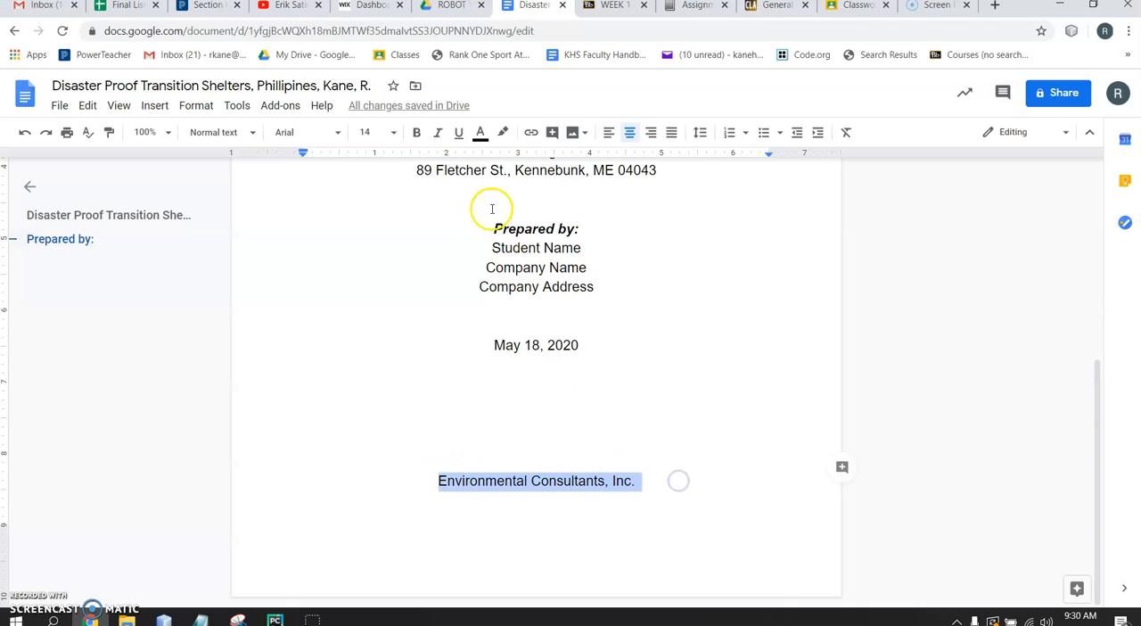
pyautogui.click(424, 135)
pyautogui.click(437, 133)
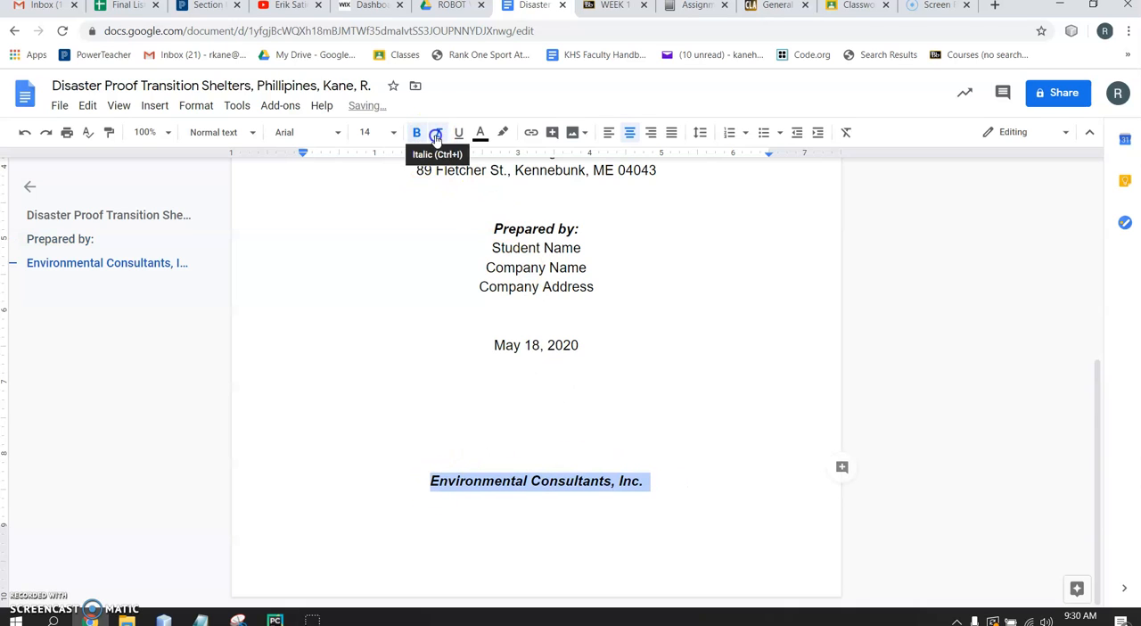
pyautogui.click(379, 132)
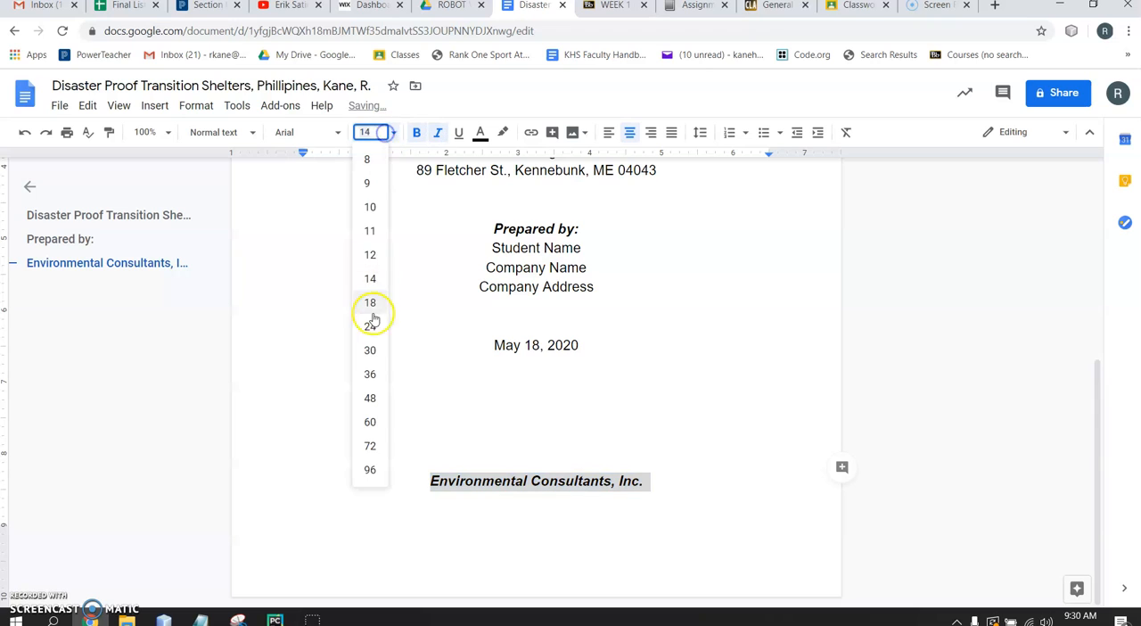
pyautogui.click(367, 183)
pyautogui.click(302, 133)
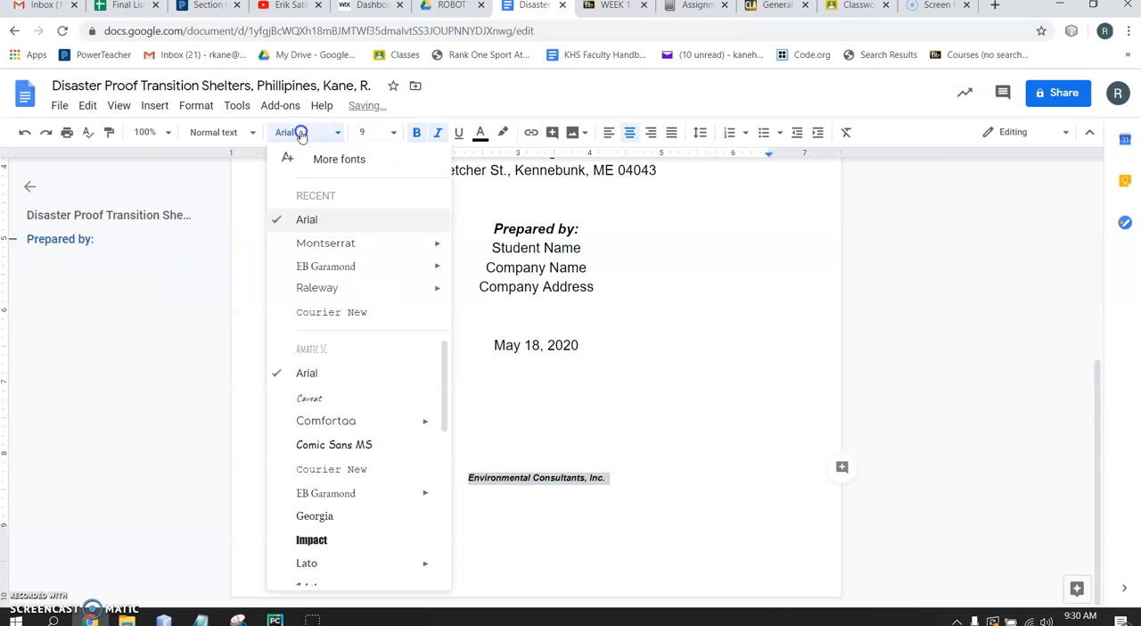
pyautogui.click(349, 288)
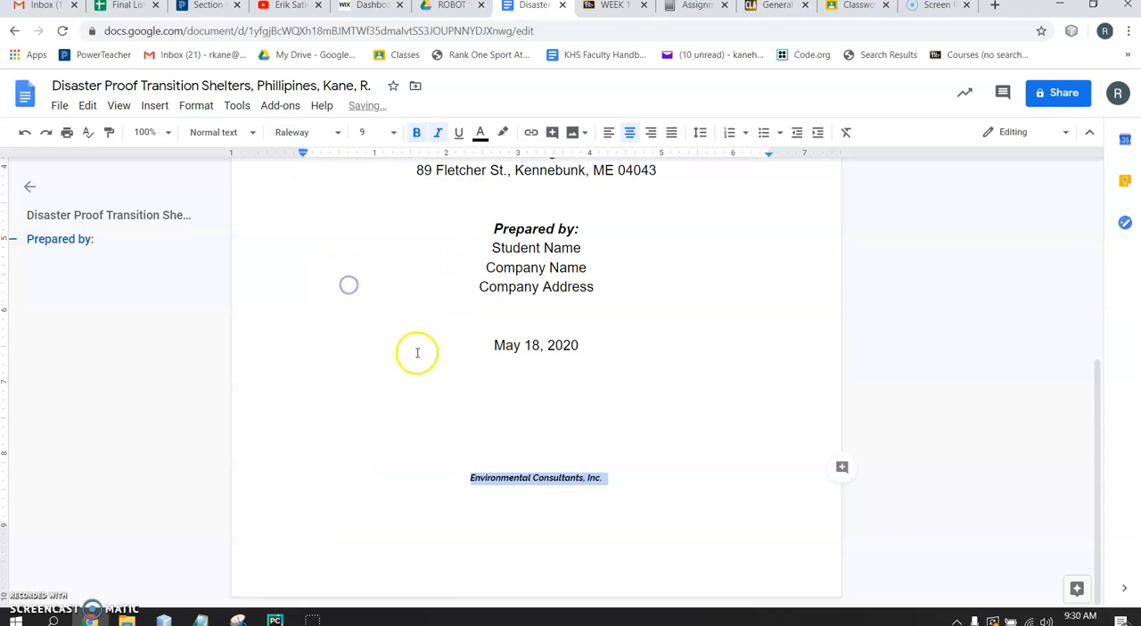
# Insert one more blank line directly above "Environmental Consultants, Inc."
pyautogui.click(610, 519)
pyautogui.click(556, 469)
pyautogui.press('Return')
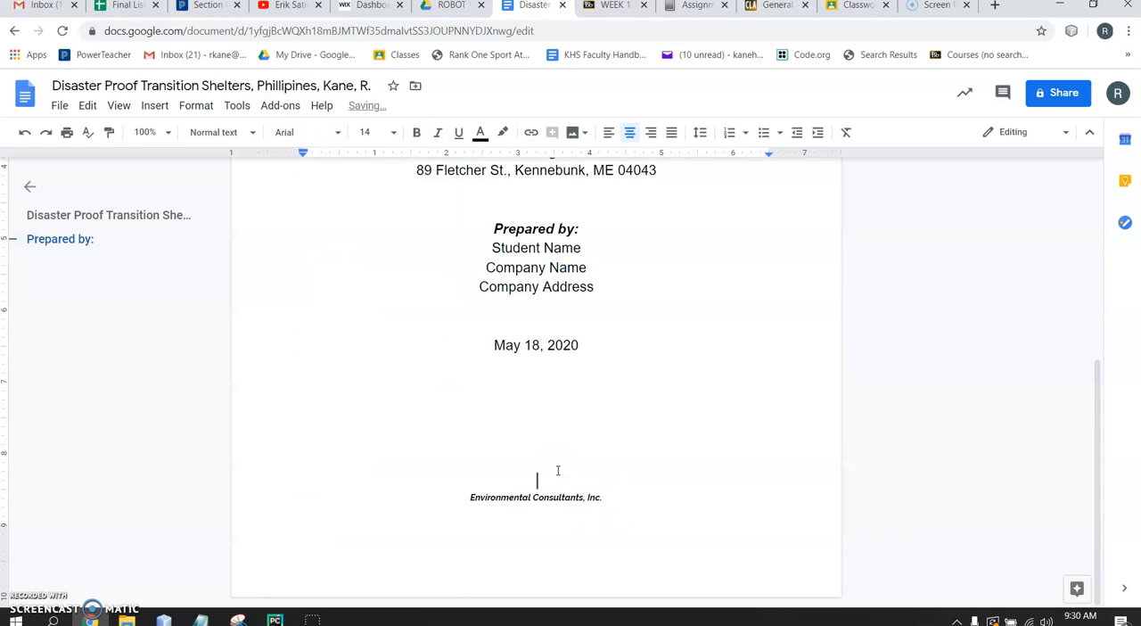
# Set the document zoom to 50% to review the whole title page
pyautogui.scroll(3, 556, 469)
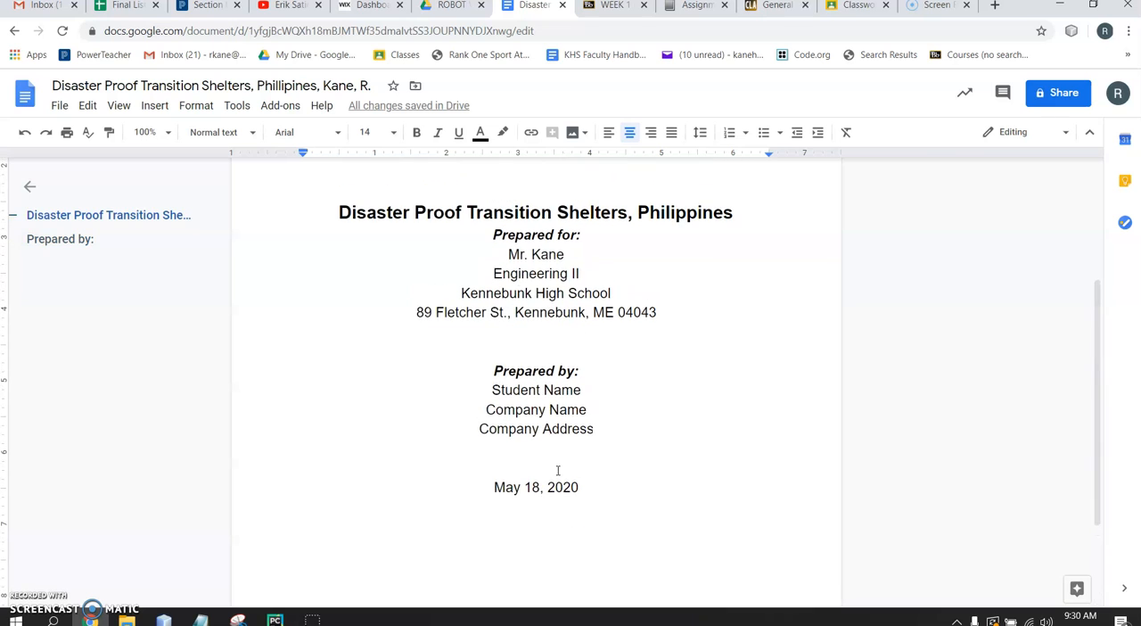
pyautogui.click(147, 134)
pyautogui.click(152, 194)
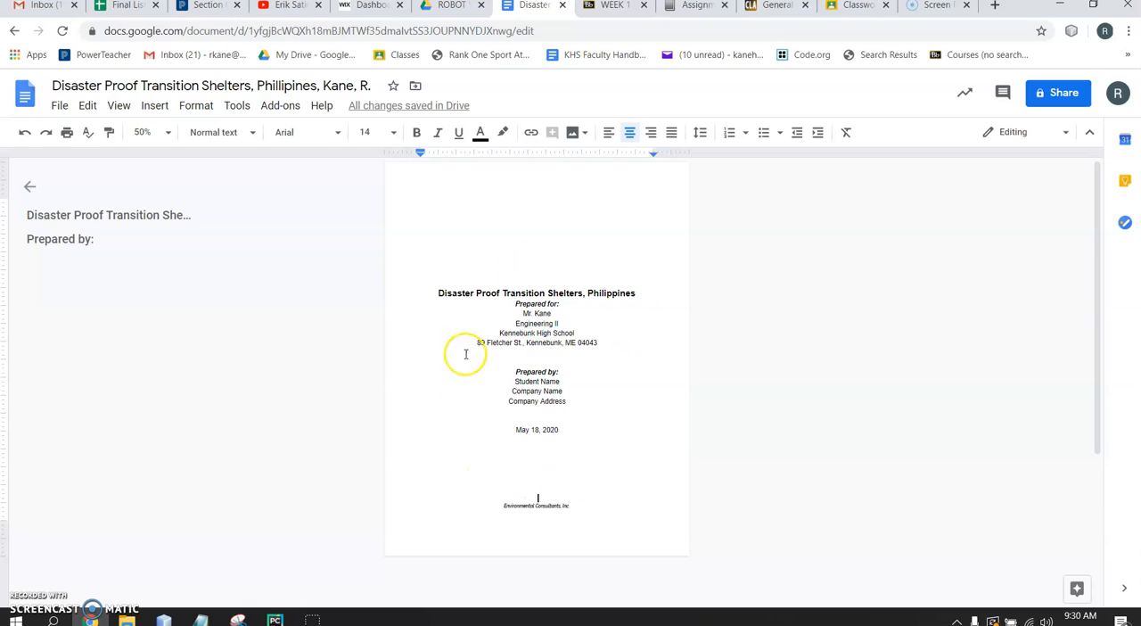
# Insert three blank lines between the report title and "Prepared for:"
pyautogui.click(645, 290)
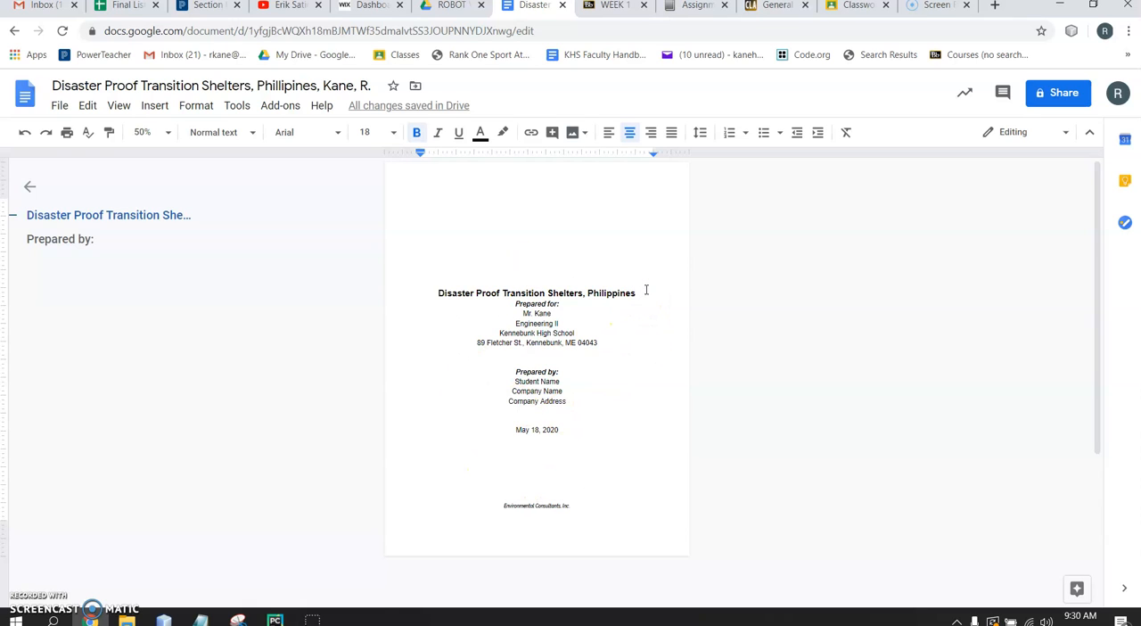
pyautogui.press('Return')
pyautogui.press('Return')
pyautogui.press('Return')
# Delete blank lines above the title and one below it, and insert two blank lines above the date
pyautogui.click(546, 269)
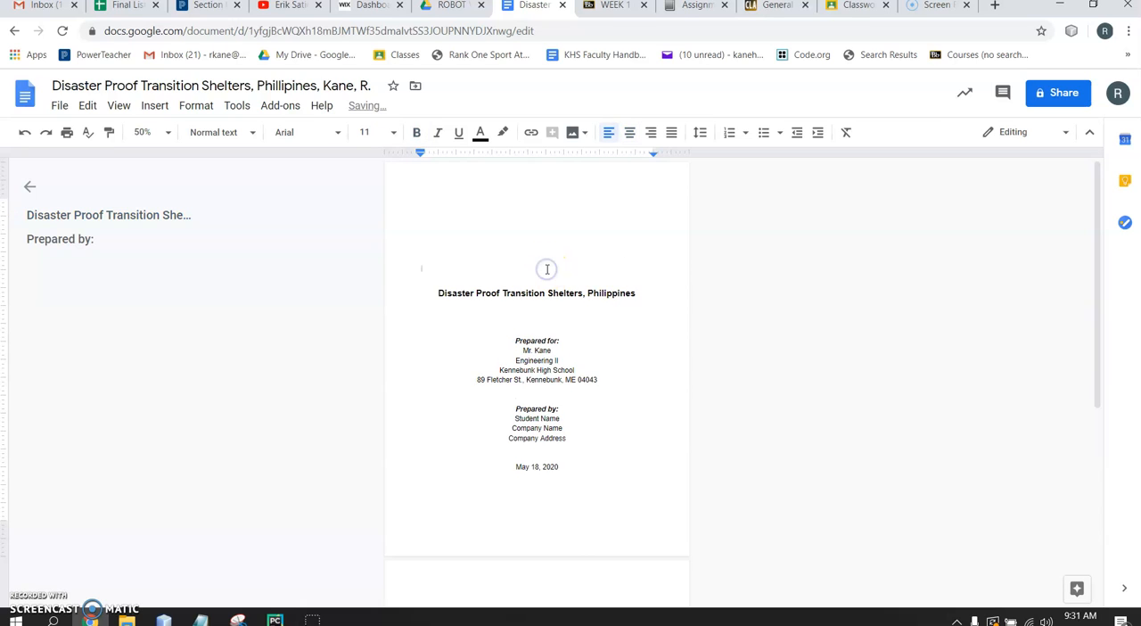
pyautogui.click(534, 278)
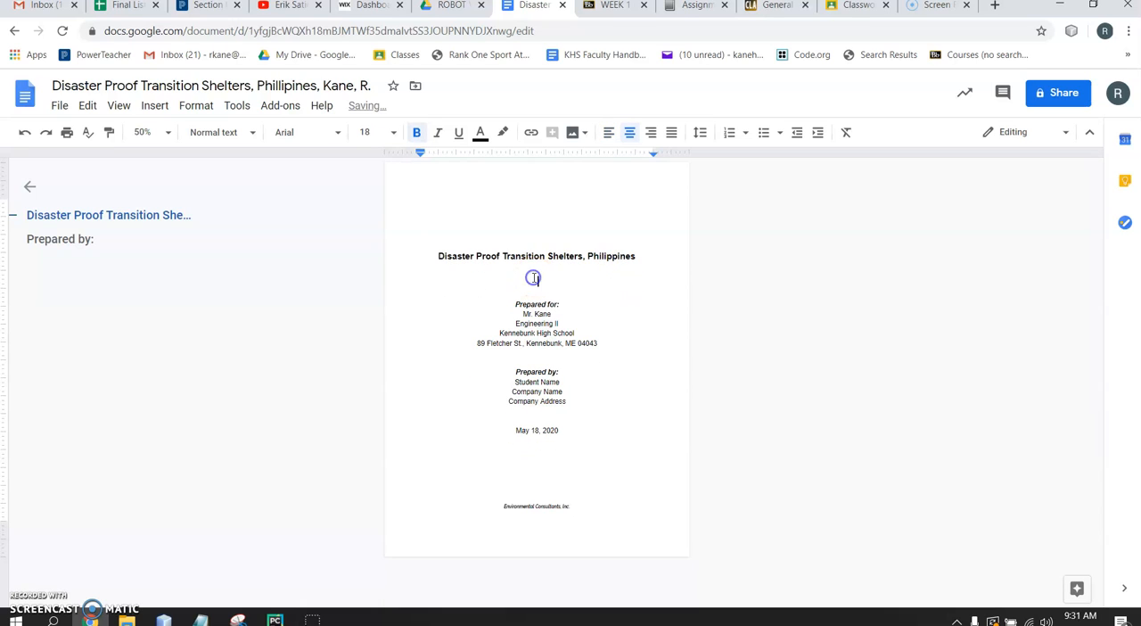
pyautogui.press('BackSpace')
pyautogui.click(511, 264)
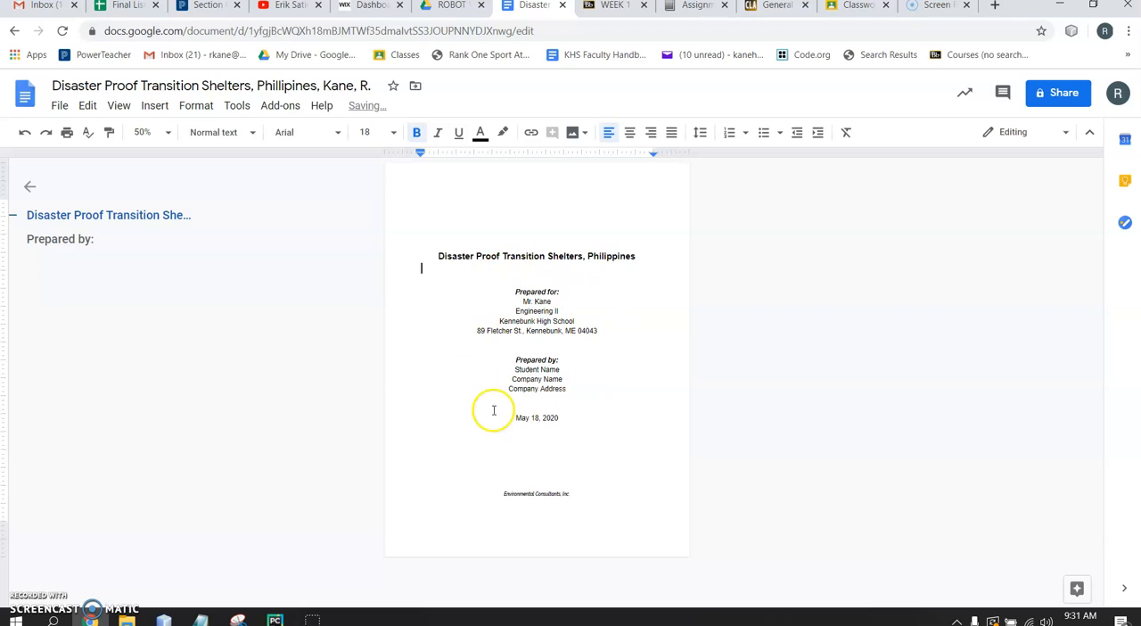
pyautogui.click(552, 407)
pyautogui.press('Return')
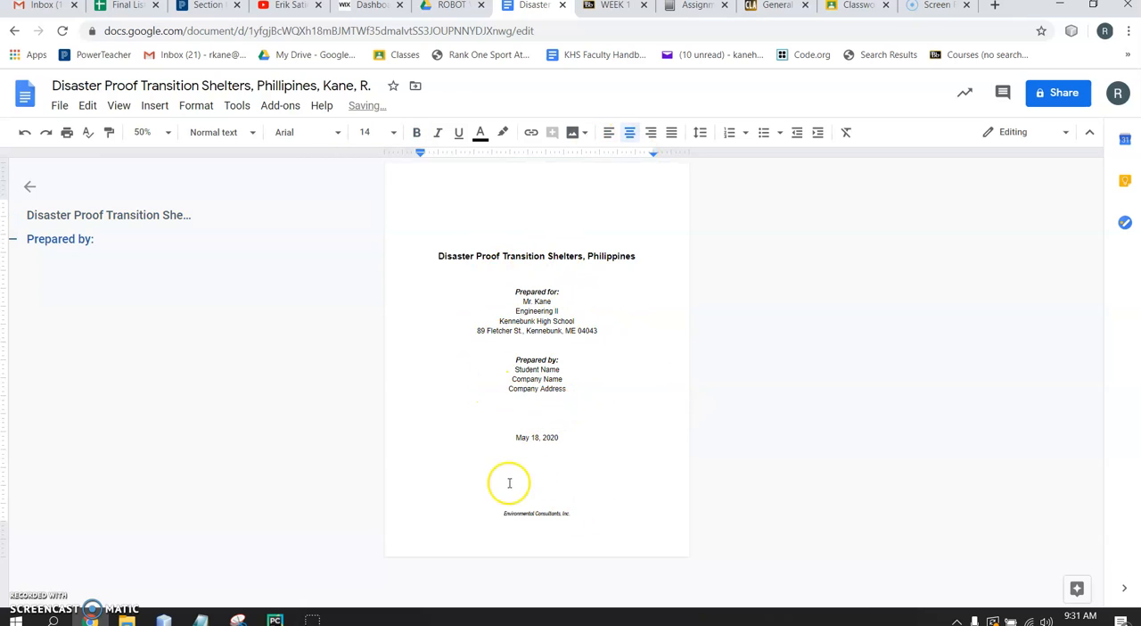
# Start a web image insertion between the date and the company name, searching for "ocean wave"
pyautogui.click(546, 480)
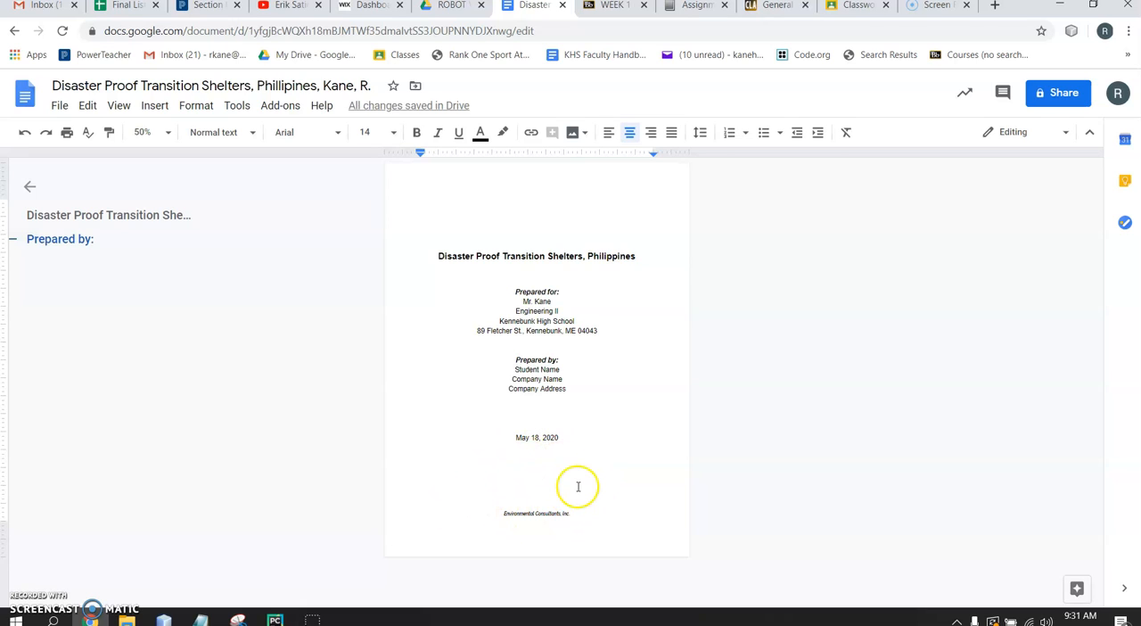
pyautogui.click(156, 105)
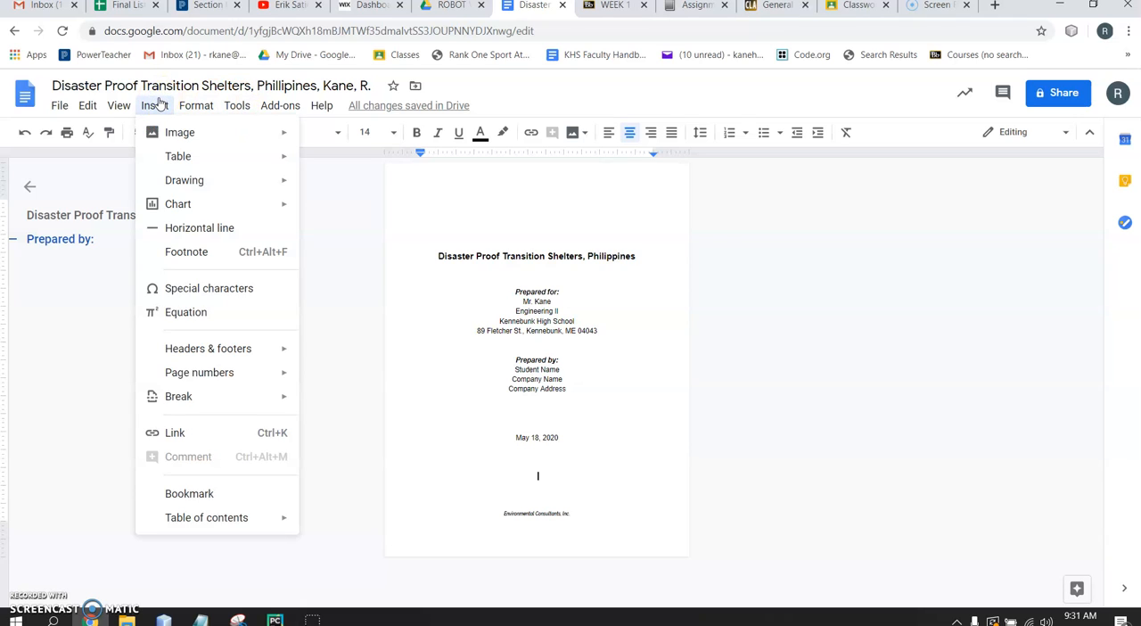
pyautogui.click(197, 133)
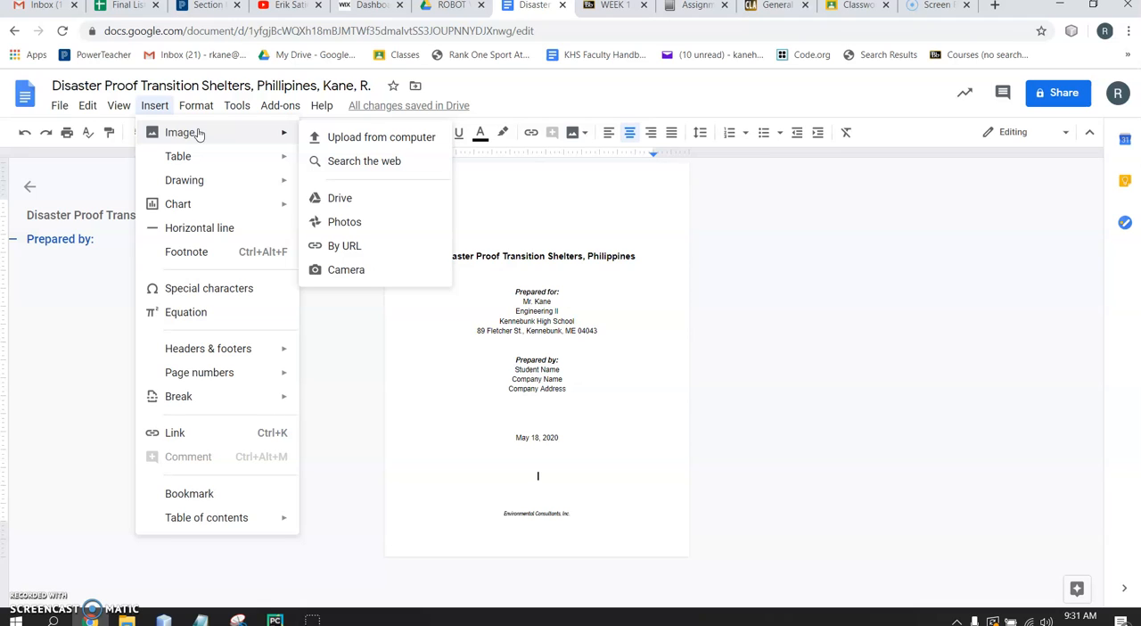
pyautogui.click(350, 164)
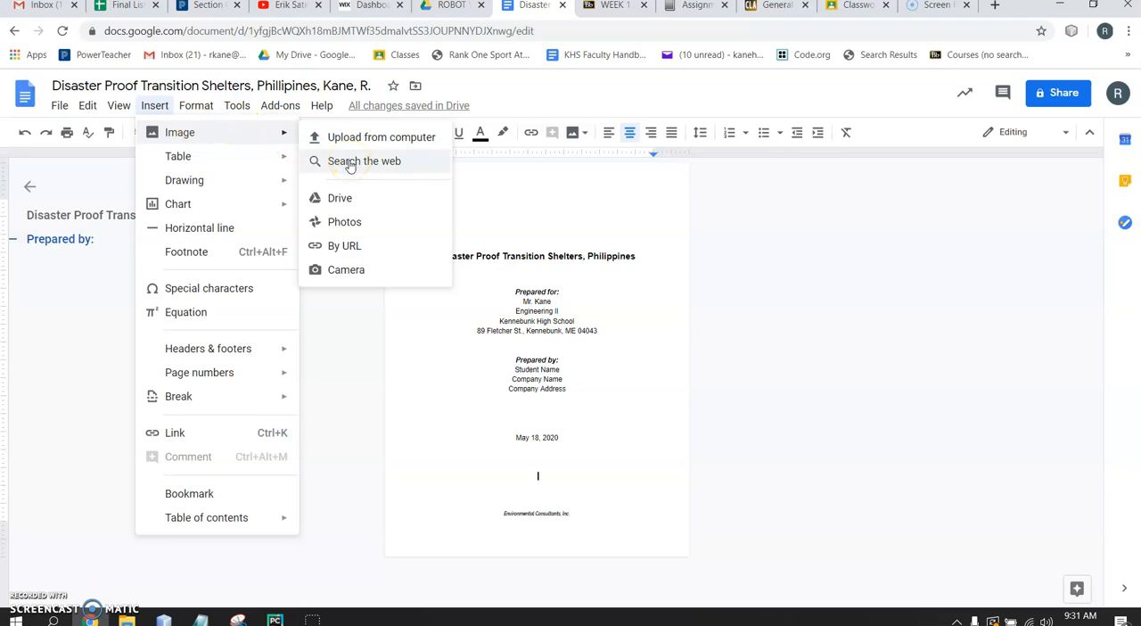
pyautogui.click(216, 156)
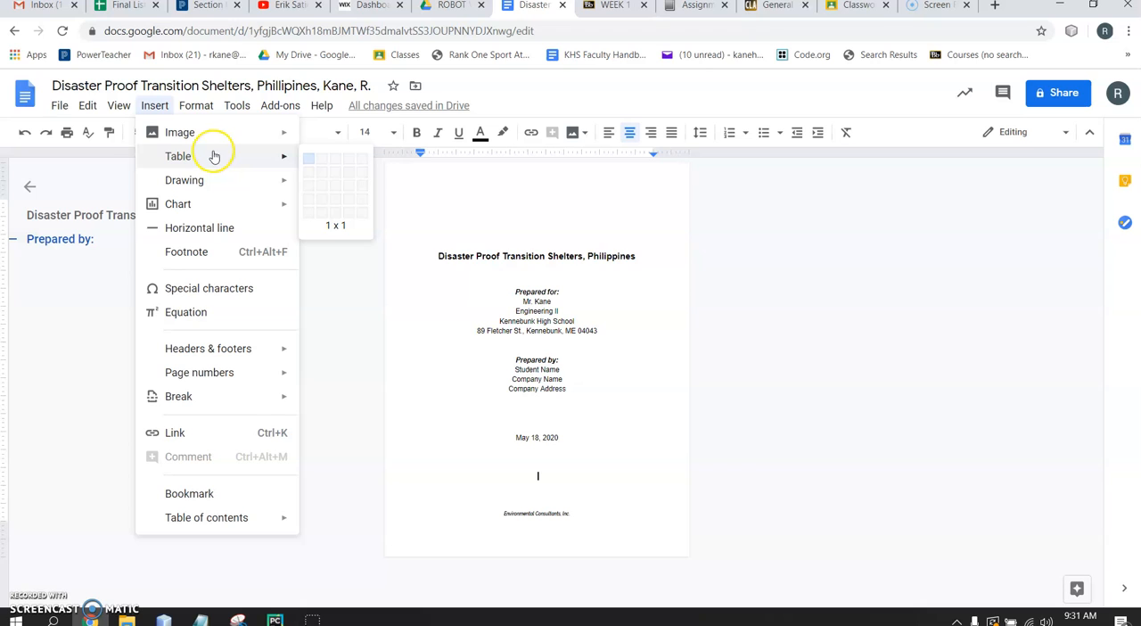
pyautogui.moveTo(273, 137)
pyautogui.click(360, 166)
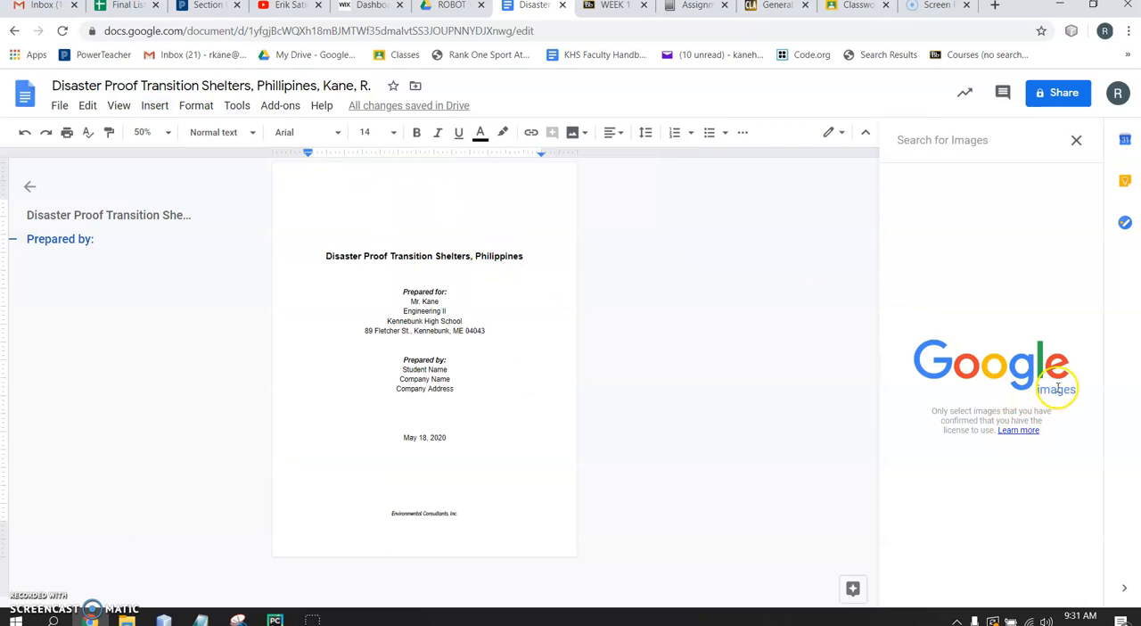
pyautogui.click(965, 143)
pyautogui.write('ocean wave')
pyautogui.press('Return')
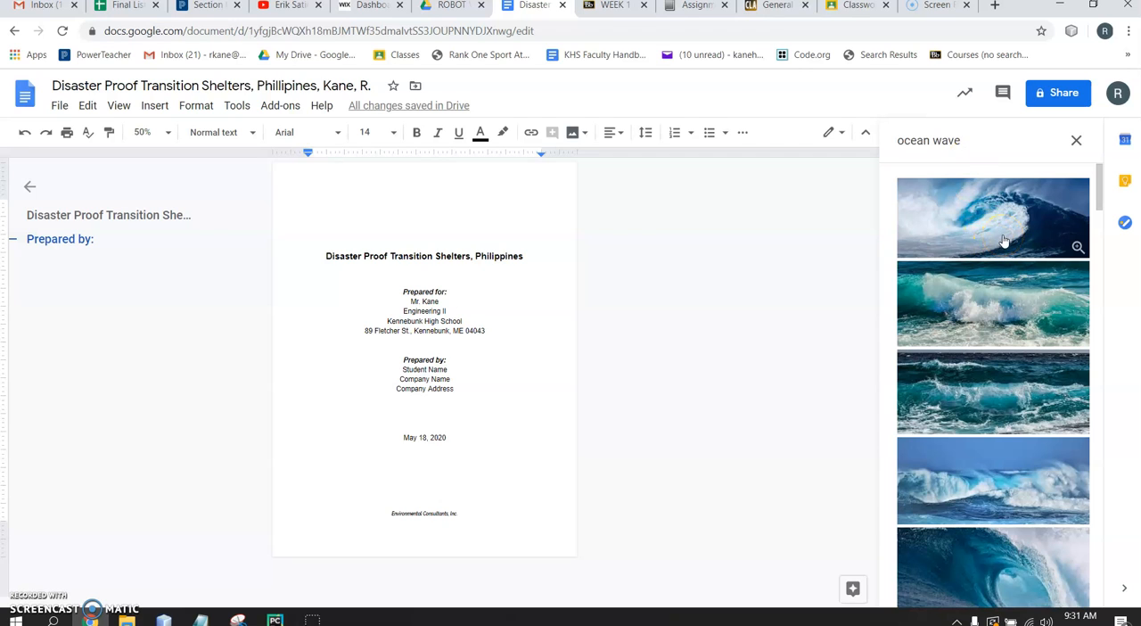
# Insert the deep-blue water image with white foam from the "ocean wave" results
pyautogui.scroll(-2, 988, 467)
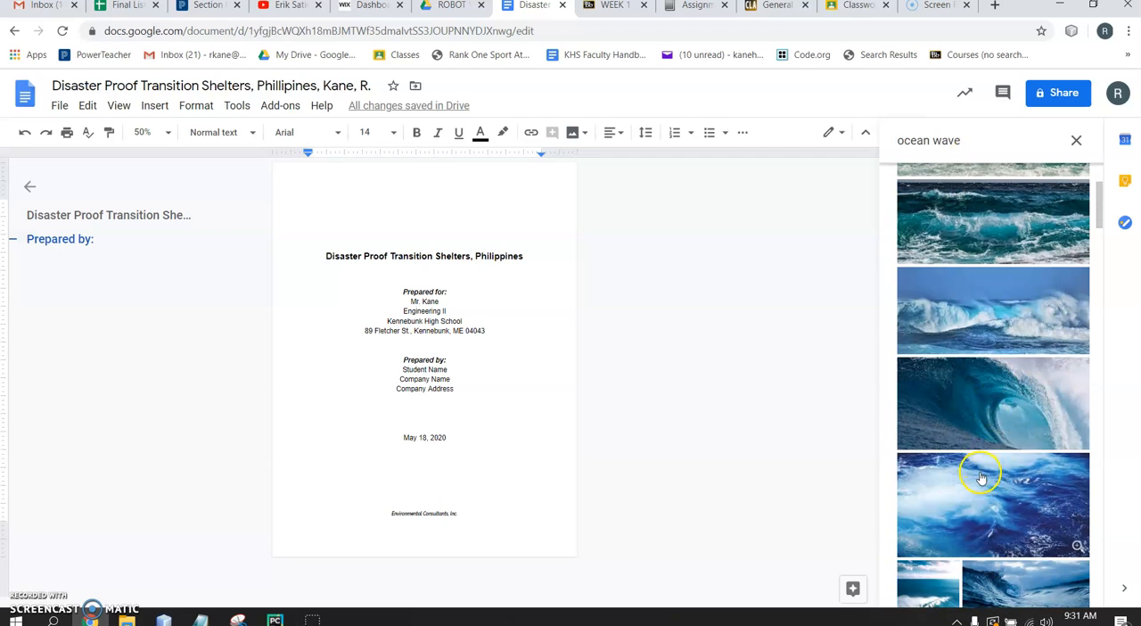
pyautogui.scroll(-2, 981, 479)
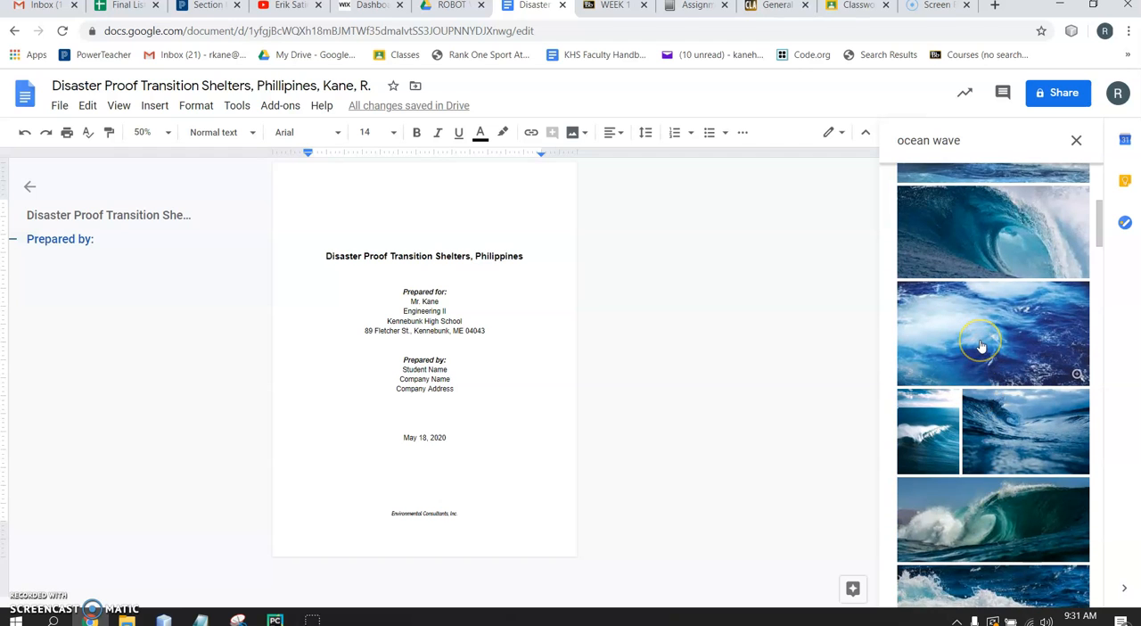
pyautogui.rightClick(981, 346)
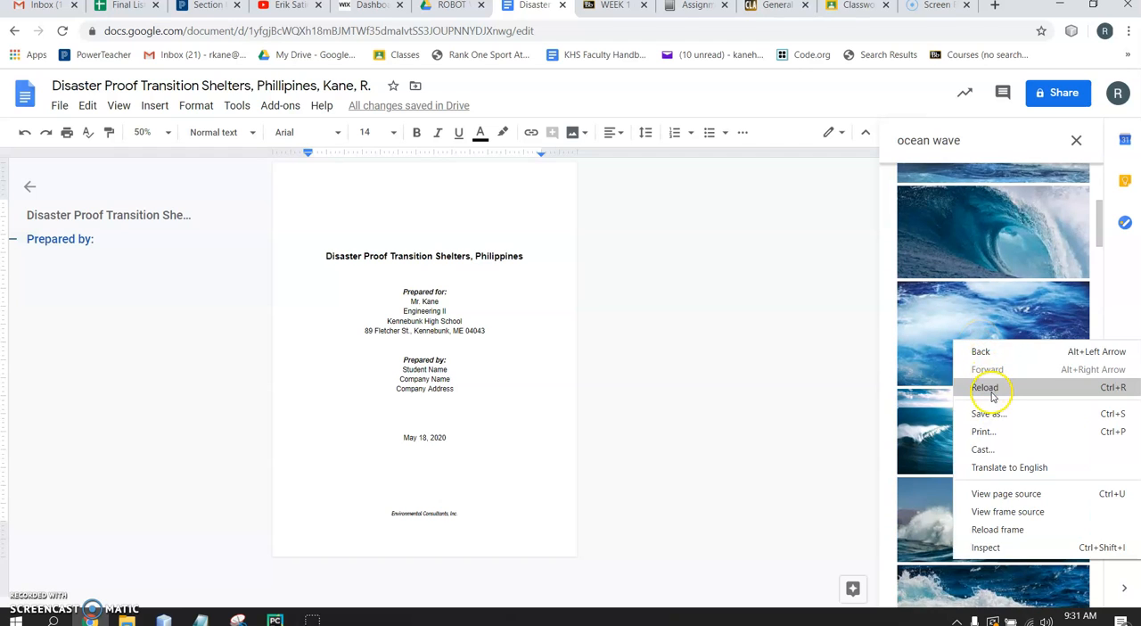
pyautogui.click(984, 331)
pyautogui.click(984, 334)
pyautogui.click(985, 339)
pyautogui.click(985, 339)
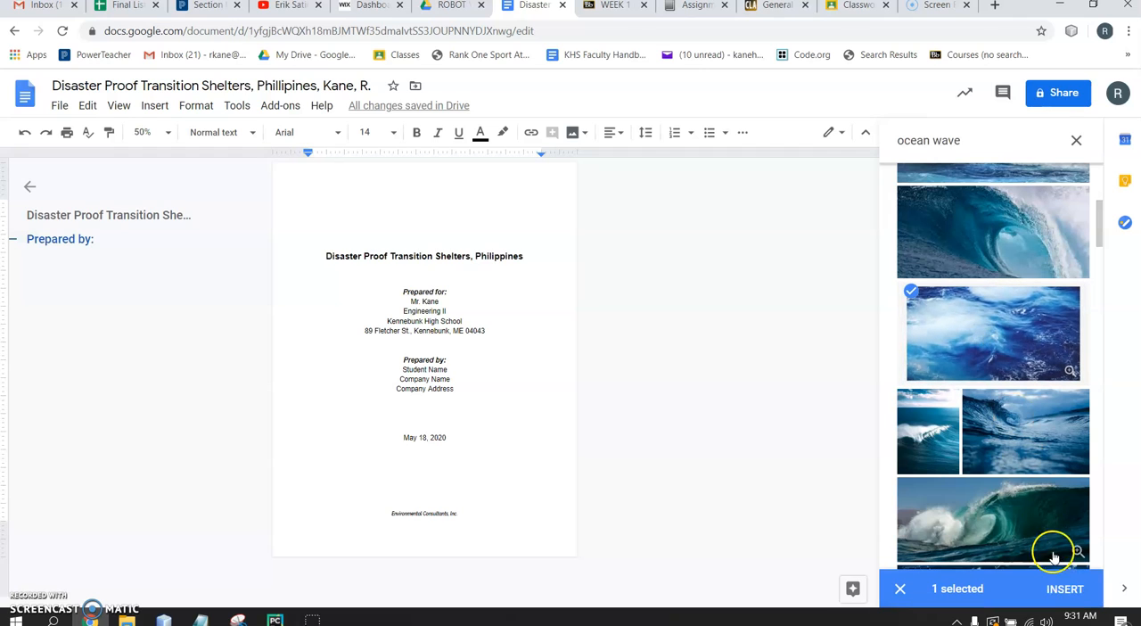
pyautogui.click(1065, 589)
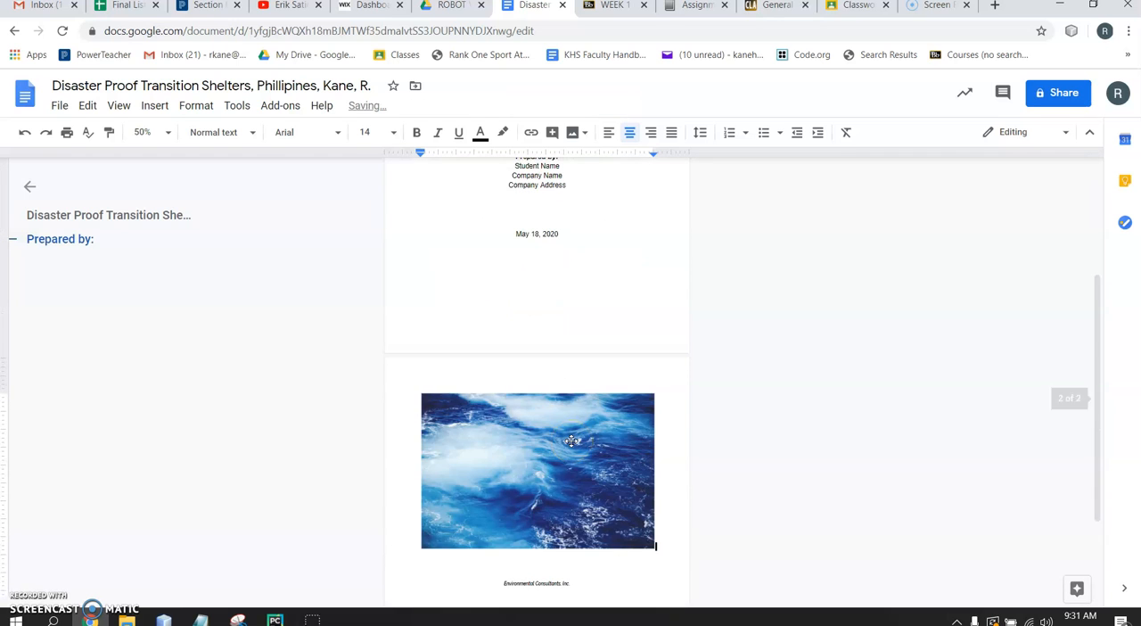
# Set the ocean image to wrap text and shrink it so that it fits on the title page
pyautogui.click(572, 444)
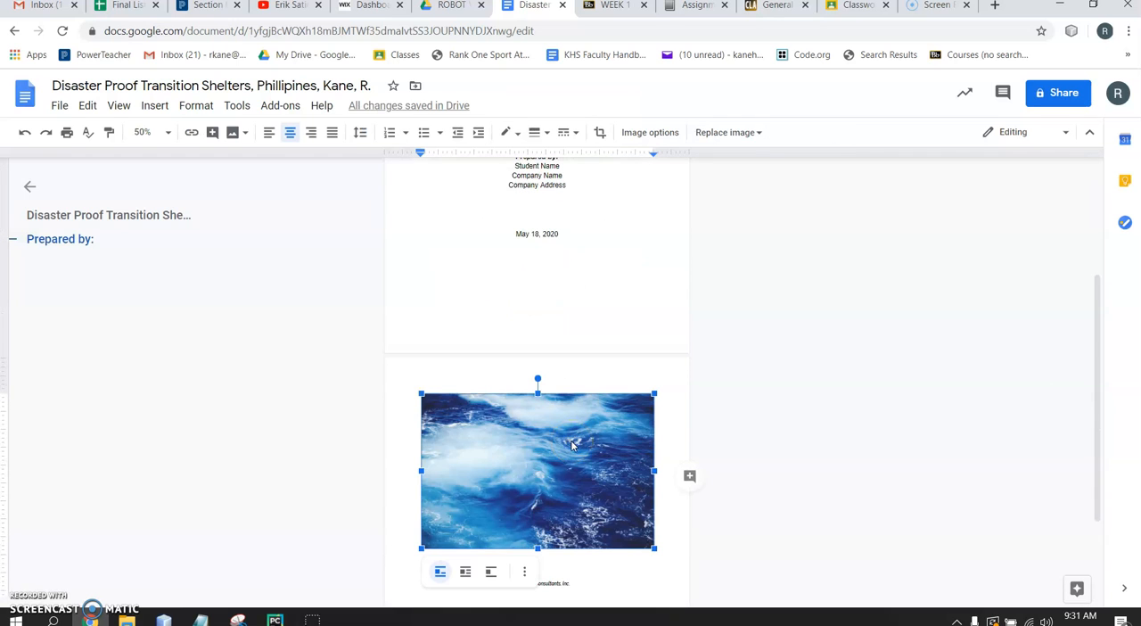
pyautogui.scroll(-2, 573, 445)
pyautogui.click(477, 268)
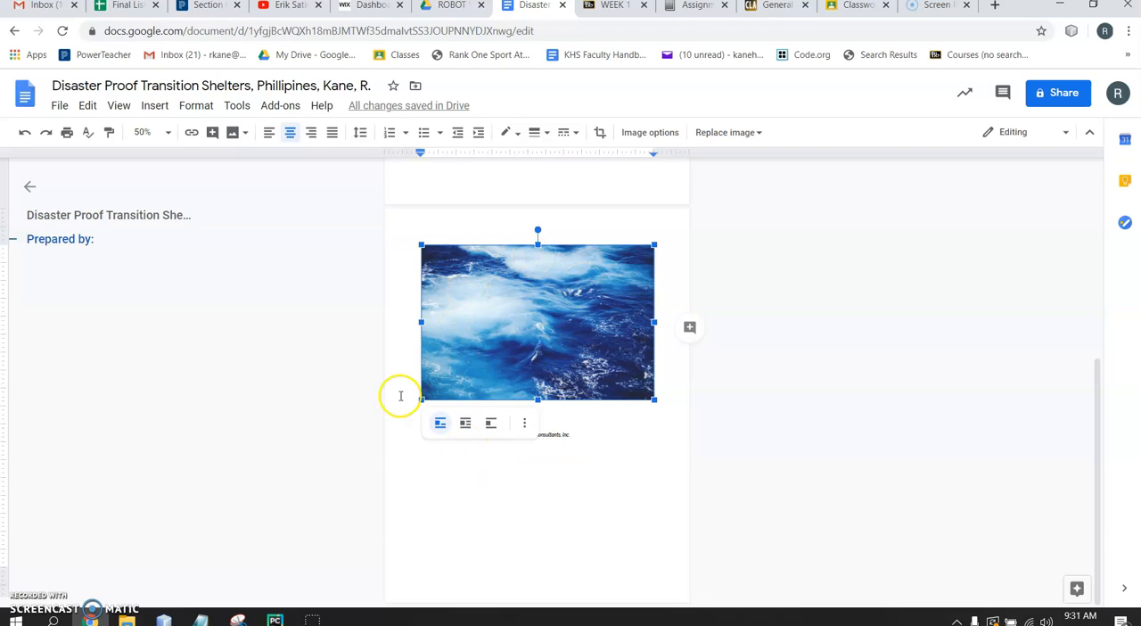
pyautogui.click(465, 425)
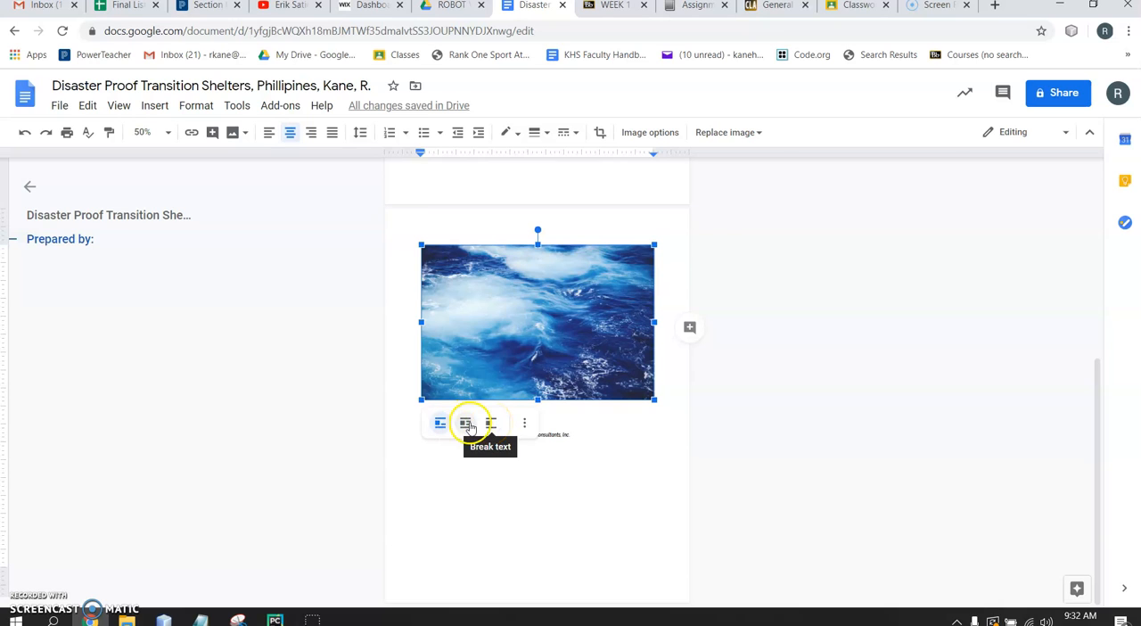
pyautogui.click(464, 425)
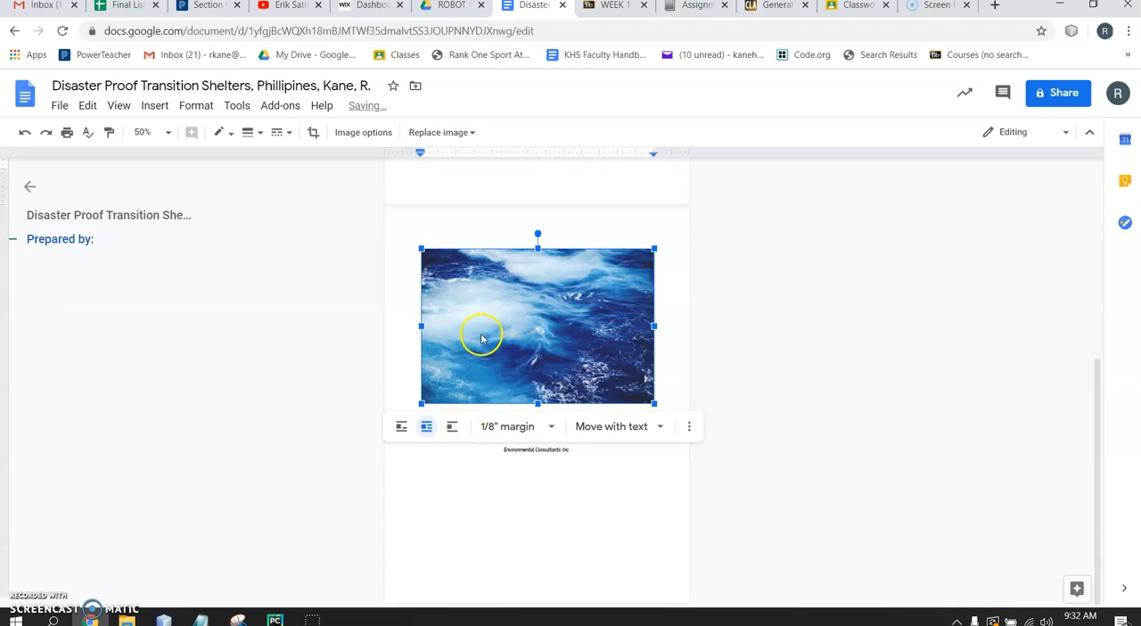
pyautogui.moveTo(419, 403); pyautogui.dragTo(581, 311)
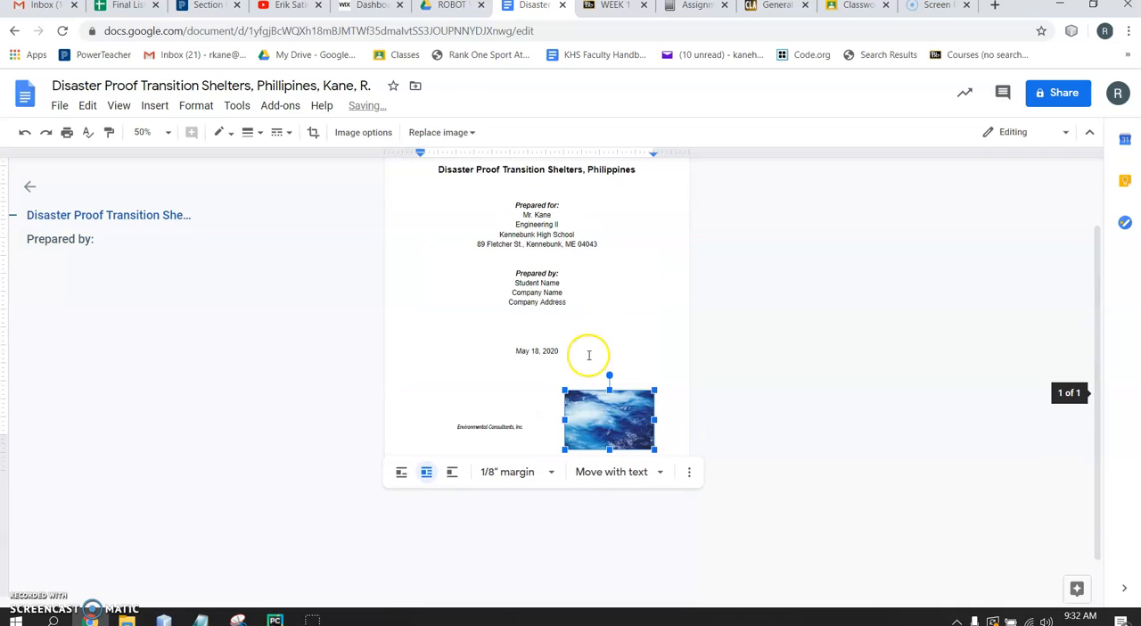
# Move the ocean image between the date and "Environmental Consultants, Inc.", shrinking it slightly further and centring it under the date
pyautogui.moveTo(597, 410); pyautogui.dragTo(535, 383)
pyautogui.click(554, 302)
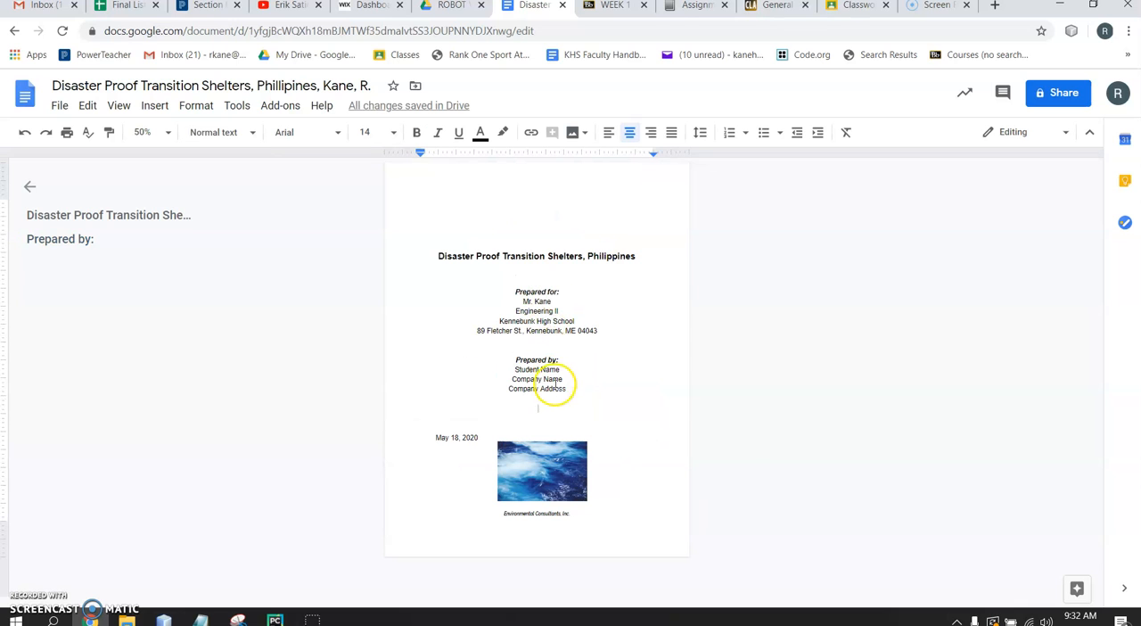
pyautogui.click(555, 450)
pyautogui.click(498, 450)
pyautogui.click(511, 455)
pyautogui.moveTo(500, 447); pyautogui.dragTo(512, 453)
pyautogui.click(439, 414)
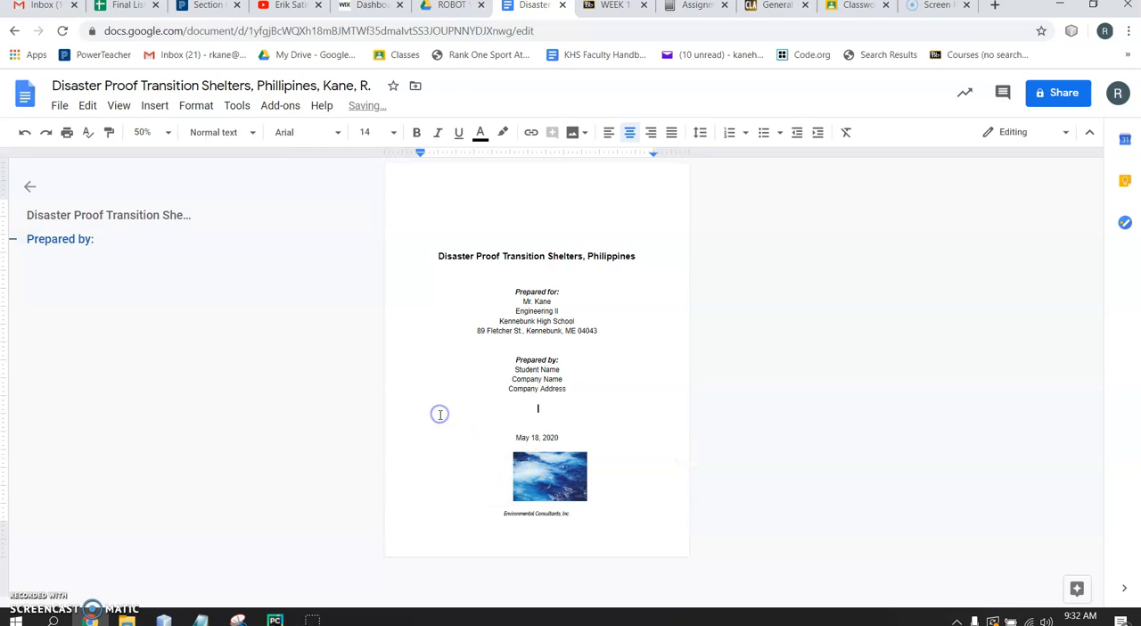
pyautogui.click(545, 473)
pyautogui.click(623, 433)
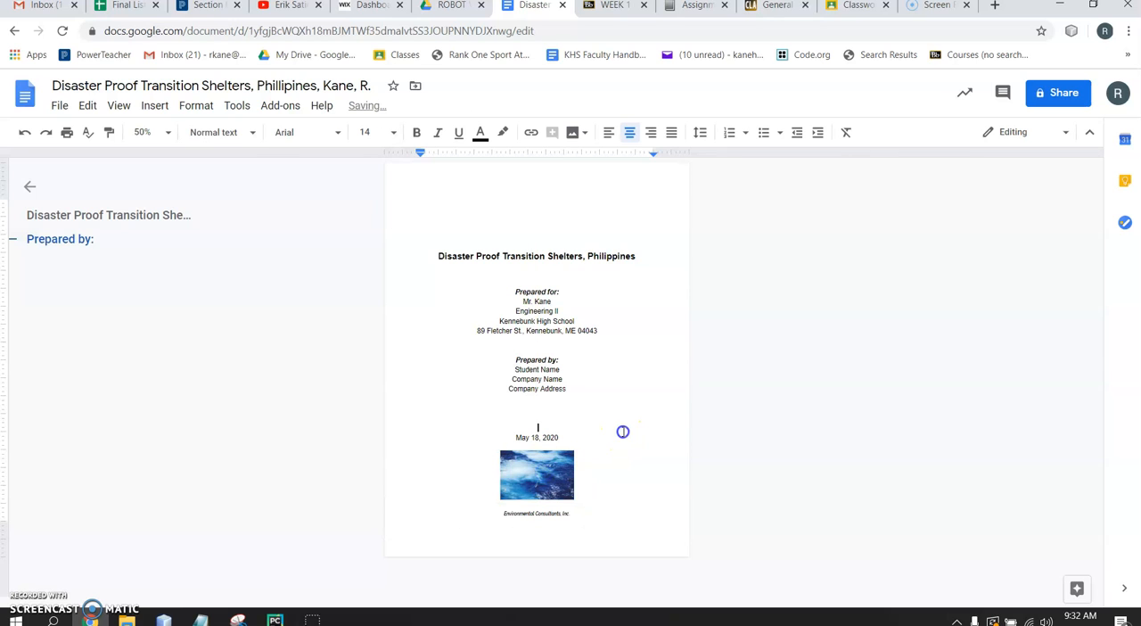
pyautogui.click(542, 510)
pyautogui.hotkey('ctrl', 'shift', 'l')
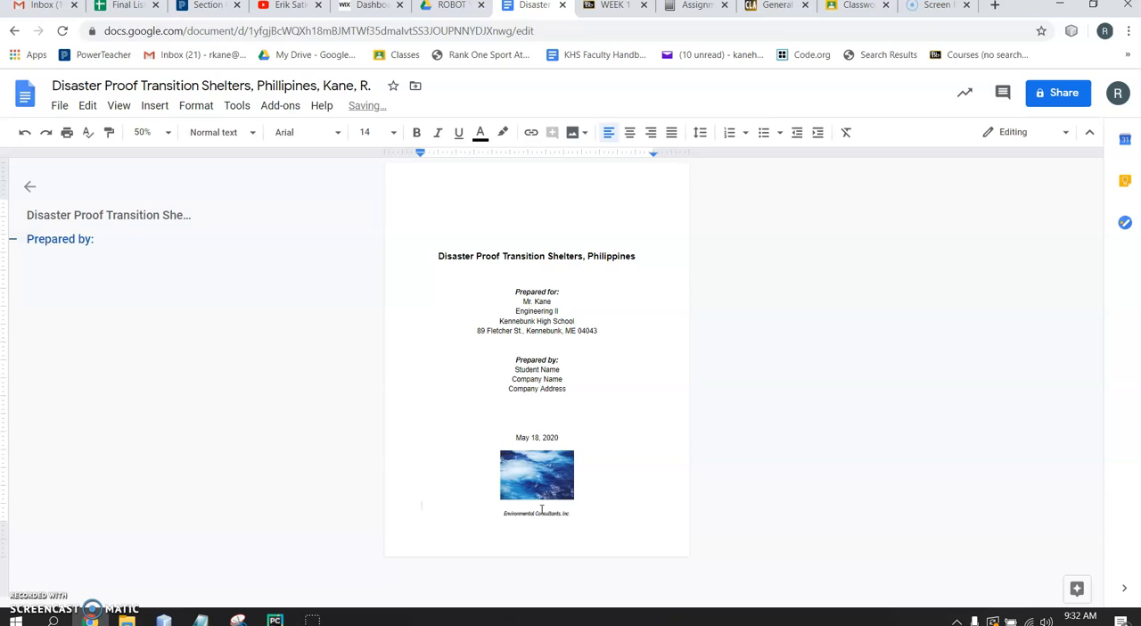
pyautogui.press('Return')
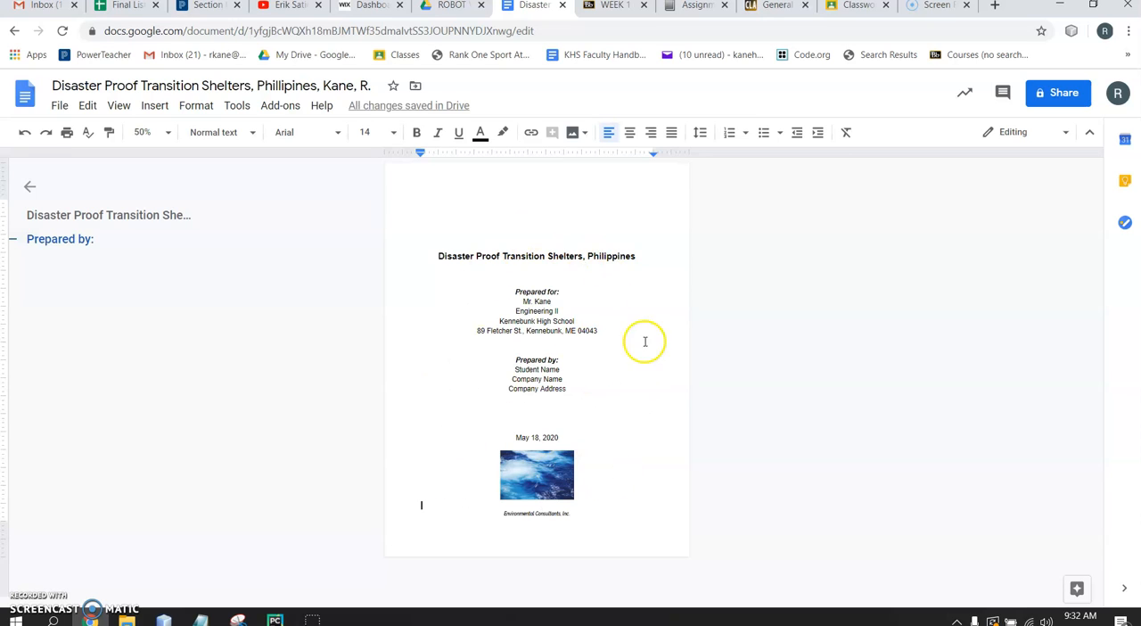
pyautogui.click(558, 465)
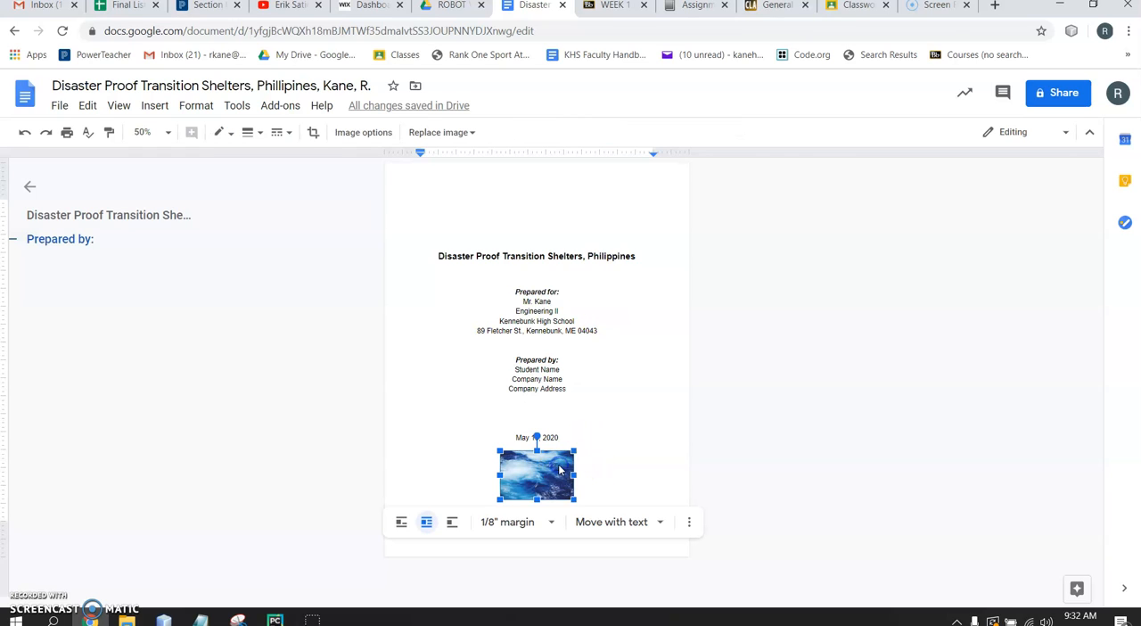
pyautogui.doubleClick(559, 469)
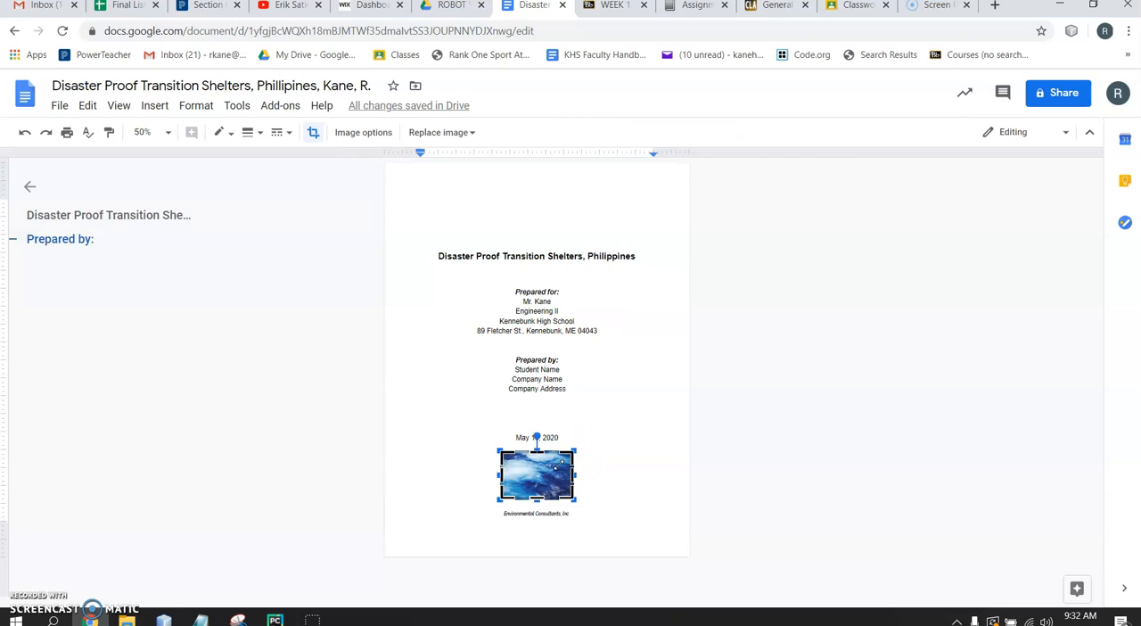
pyautogui.click(604, 412)
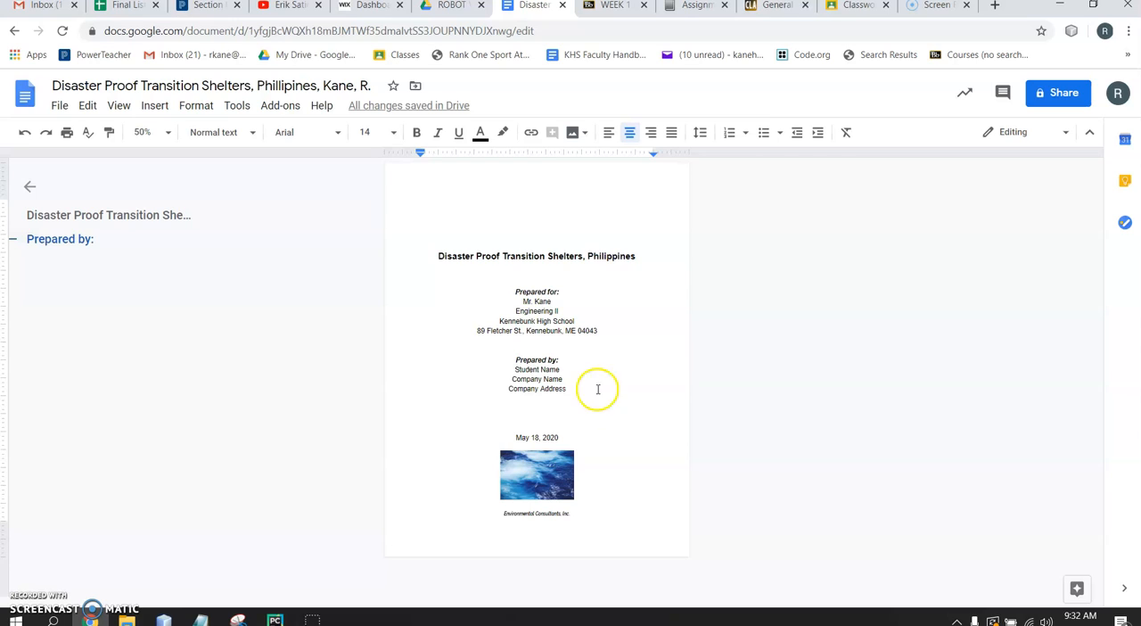
pyautogui.click(638, 256)
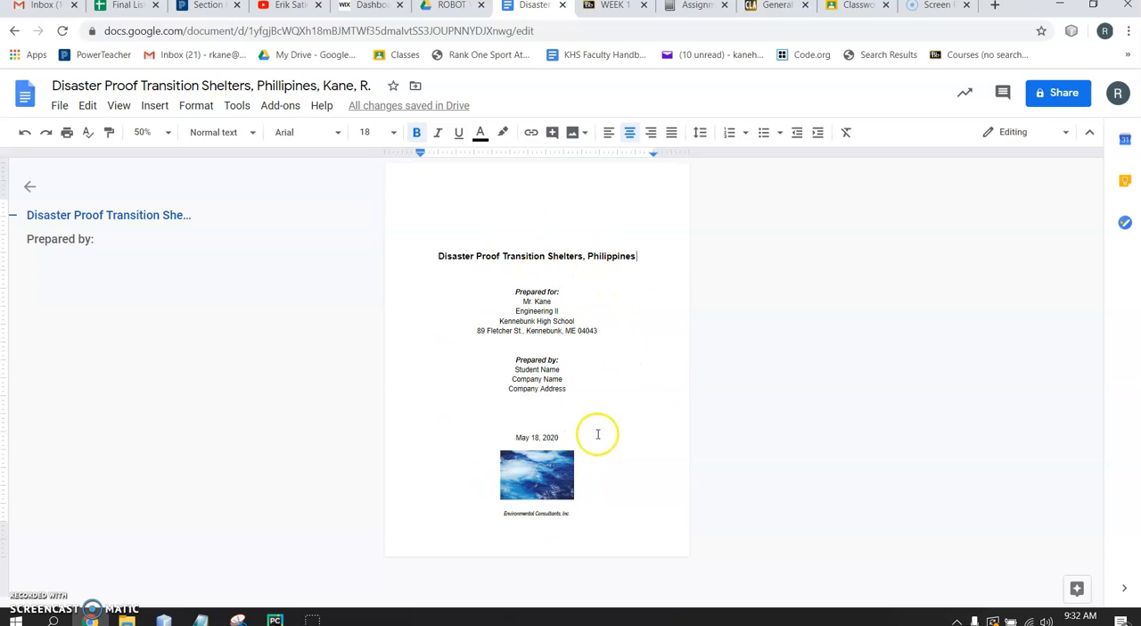
# Set the document zoom to 100% and insert a page break after "Environmental Consultants, Inc."
pyautogui.click(576, 550)
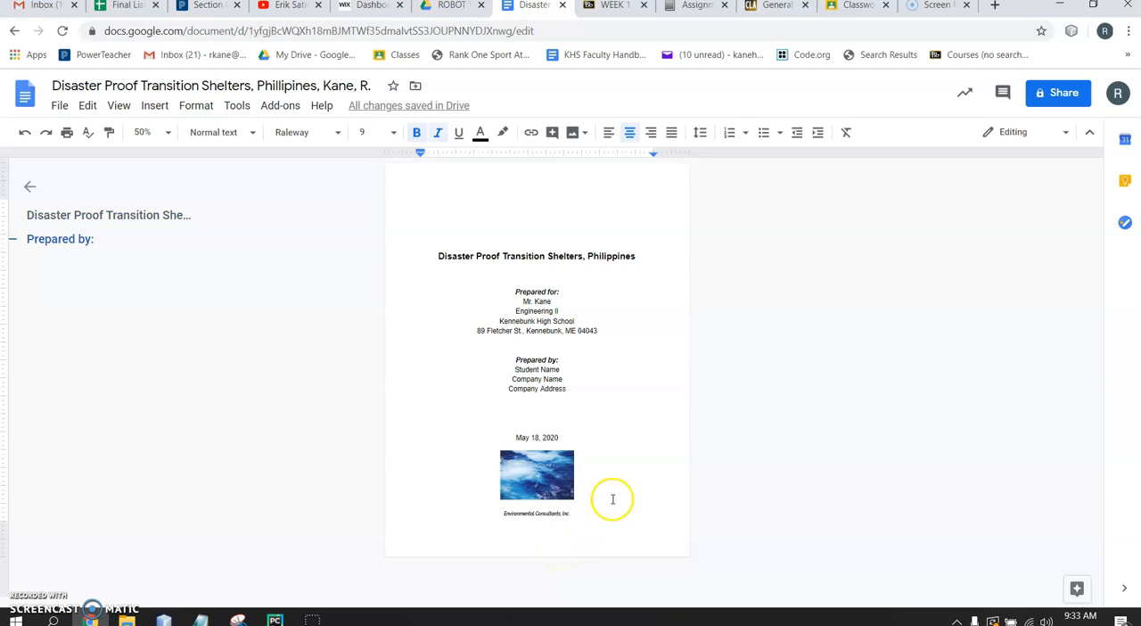
pyautogui.click(164, 133)
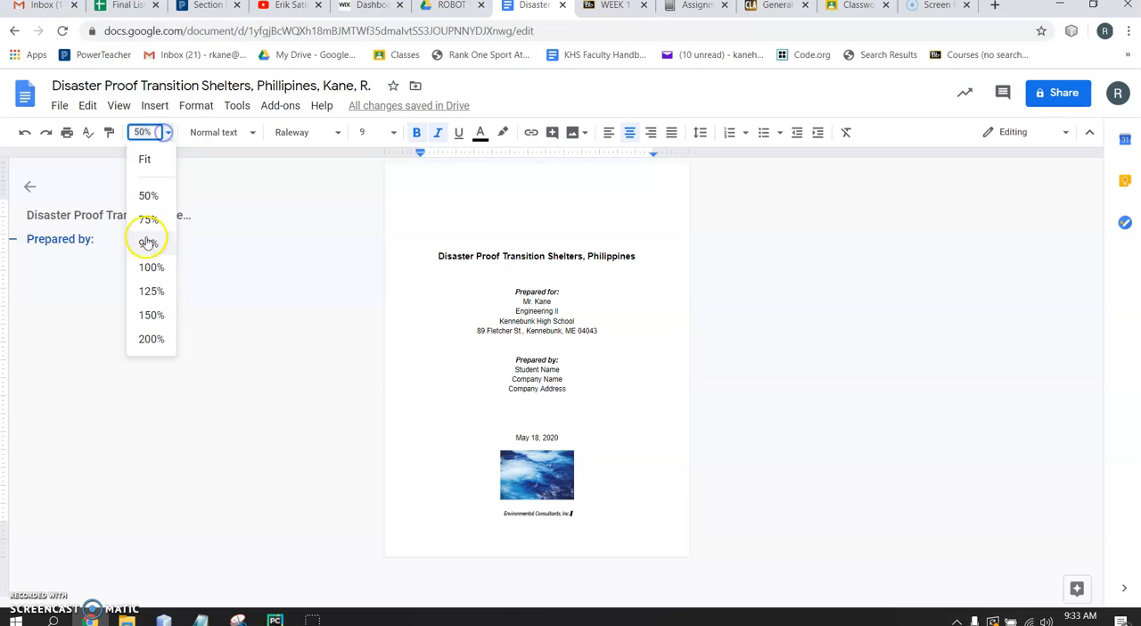
pyautogui.click(148, 267)
pyautogui.scroll(-3, 634, 483)
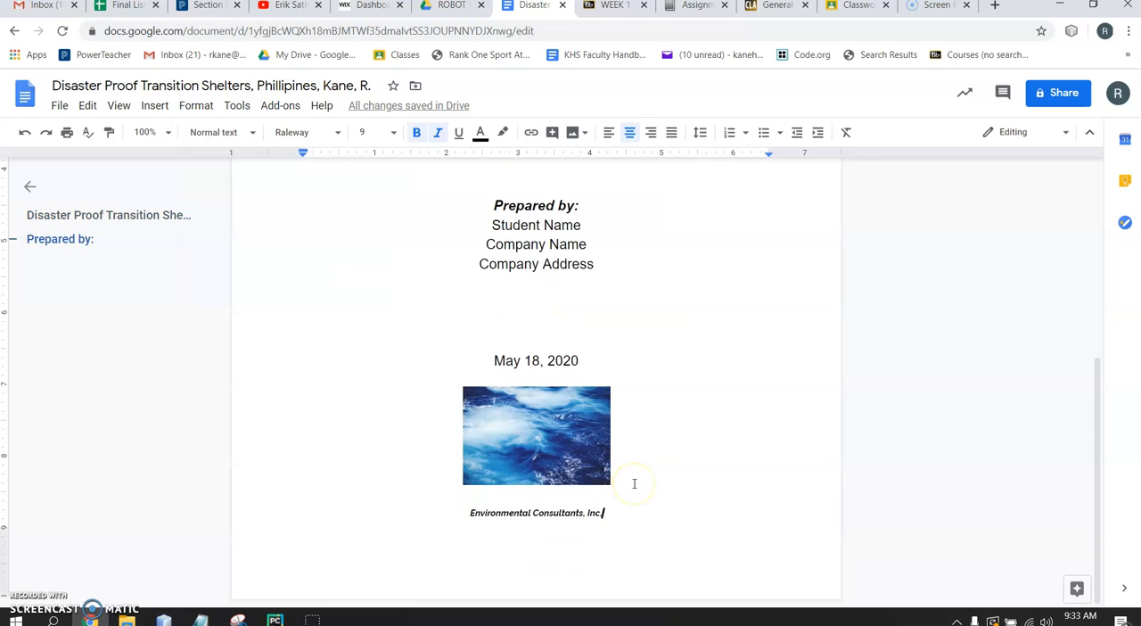
pyautogui.click(606, 520)
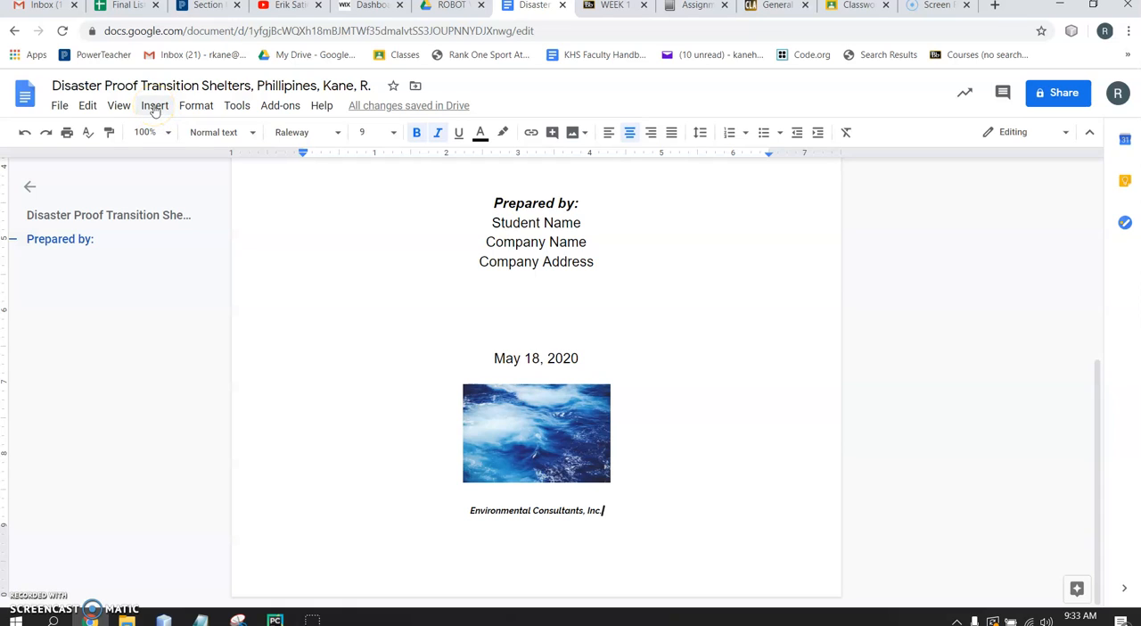
pyautogui.hotkey('ctrl', 'Return')
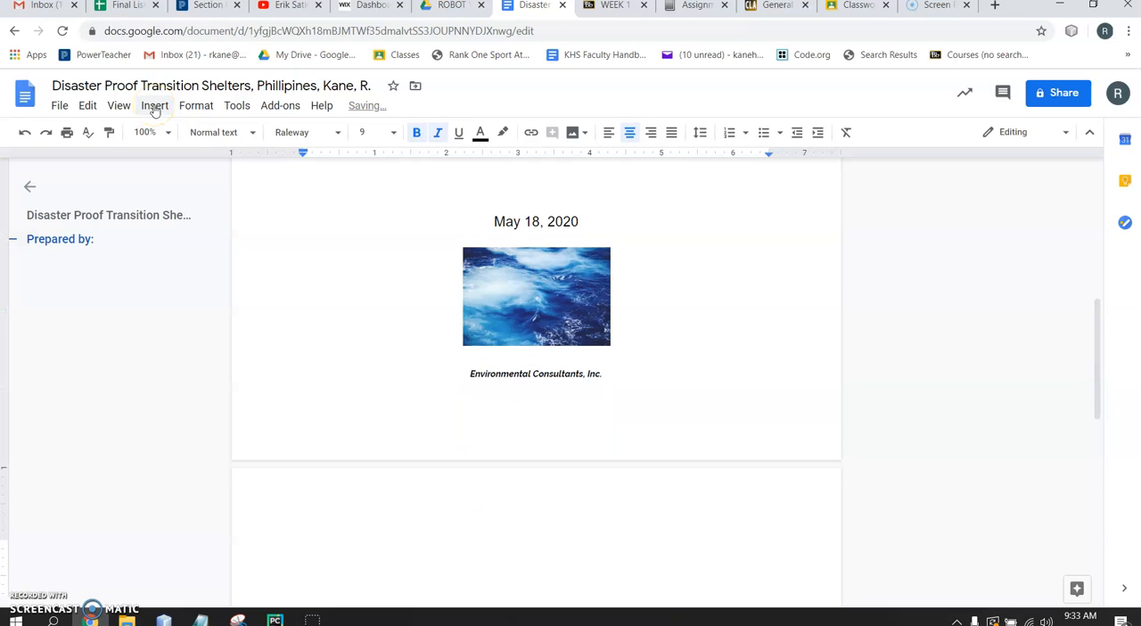
# Delete the page break after "Environmental Consultants, Inc." and insert it again
pyautogui.press('BackSpace')
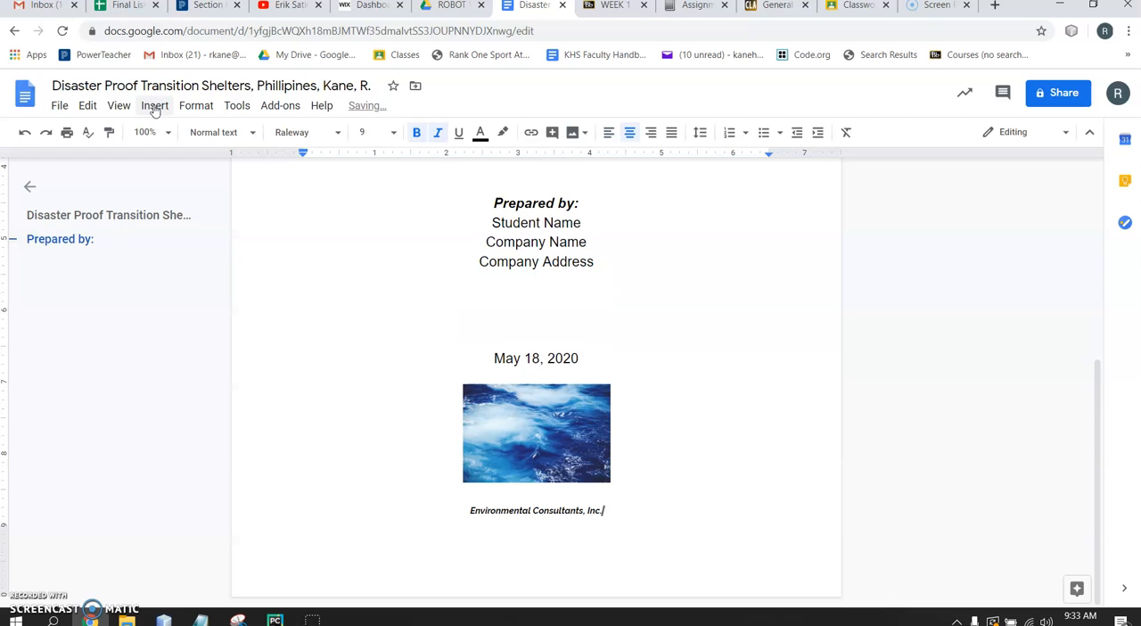
pyautogui.click(153, 107)
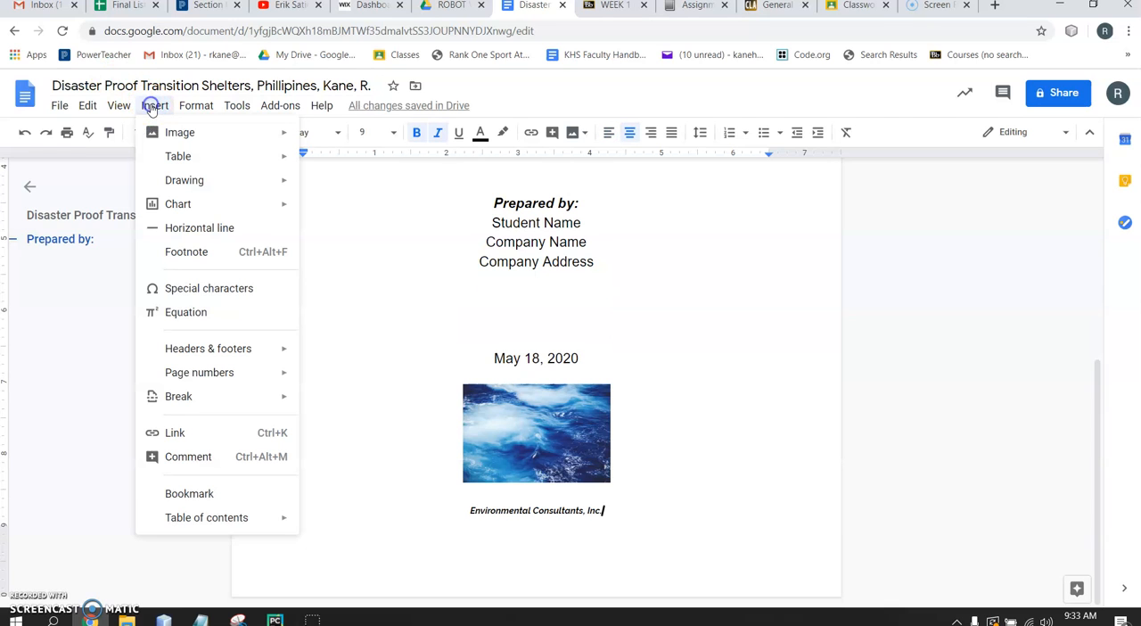
pyautogui.moveTo(204, 395)
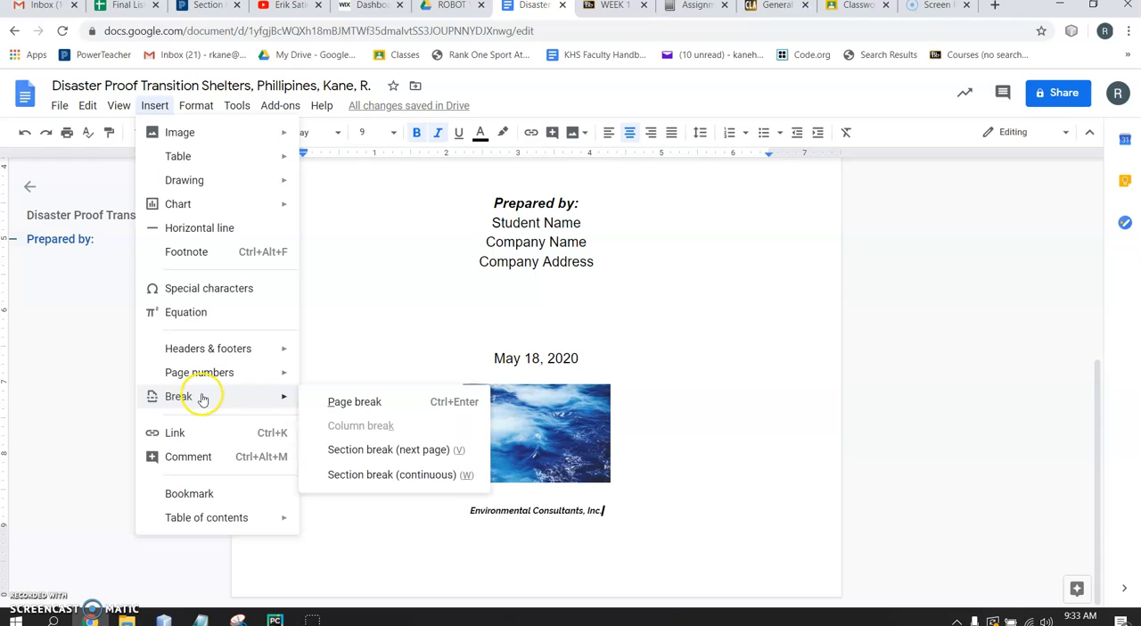
pyautogui.click(345, 402)
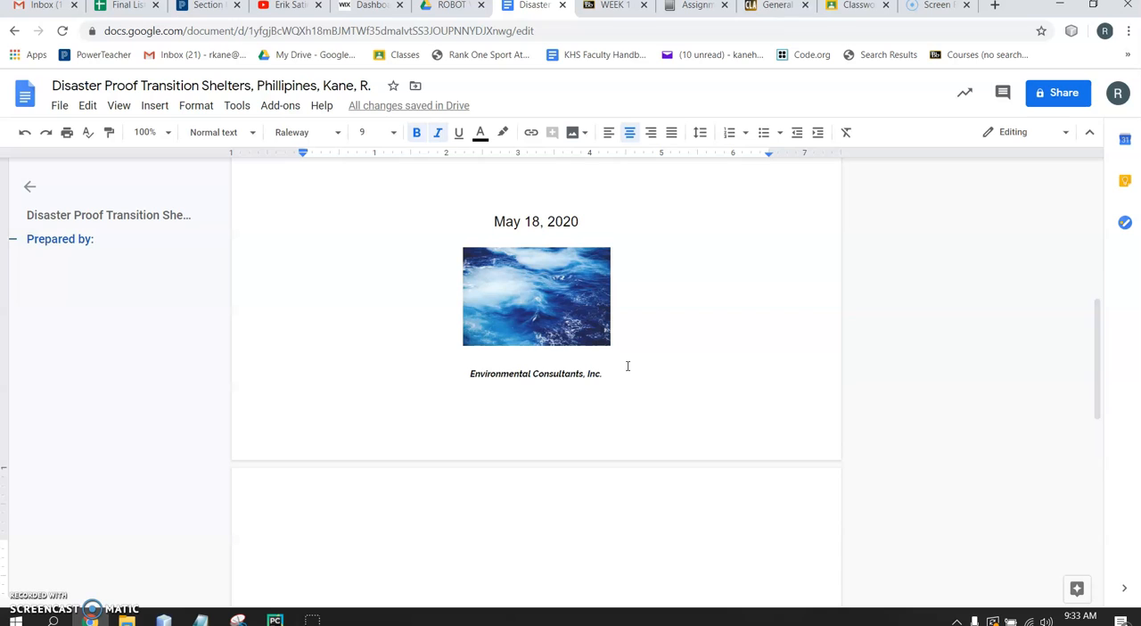
# On the new page, turn off italics, set the font size to 12 and enter the heading "Table of Contents"
pyautogui.click(563, 490)
pyautogui.click(541, 553)
pyautogui.scroll(-3, 540, 553)
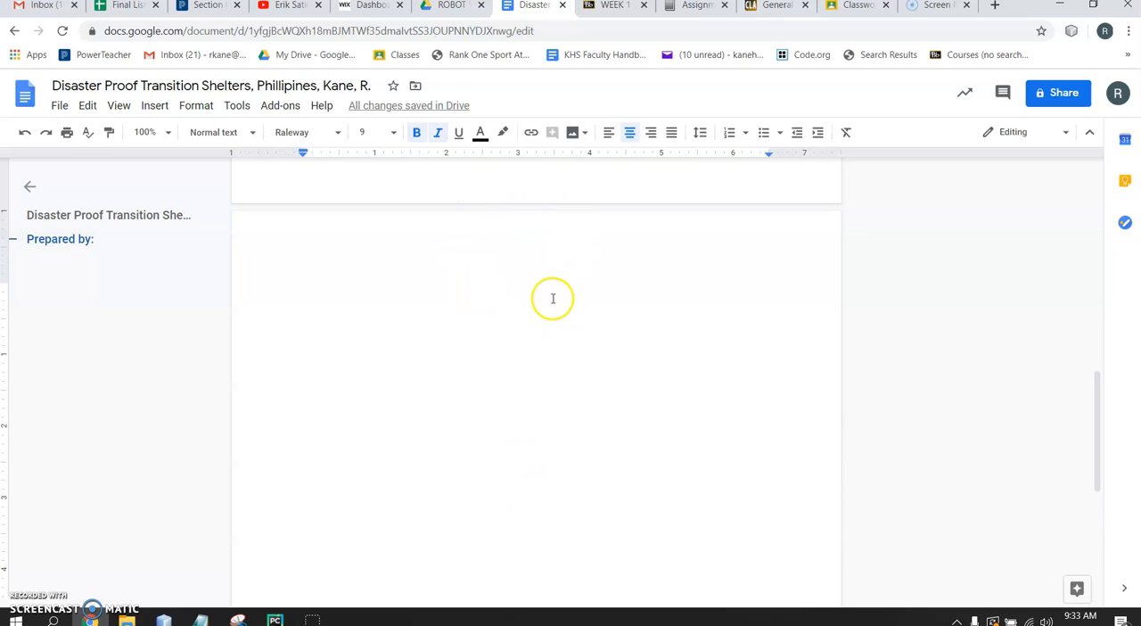
pyautogui.click(437, 133)
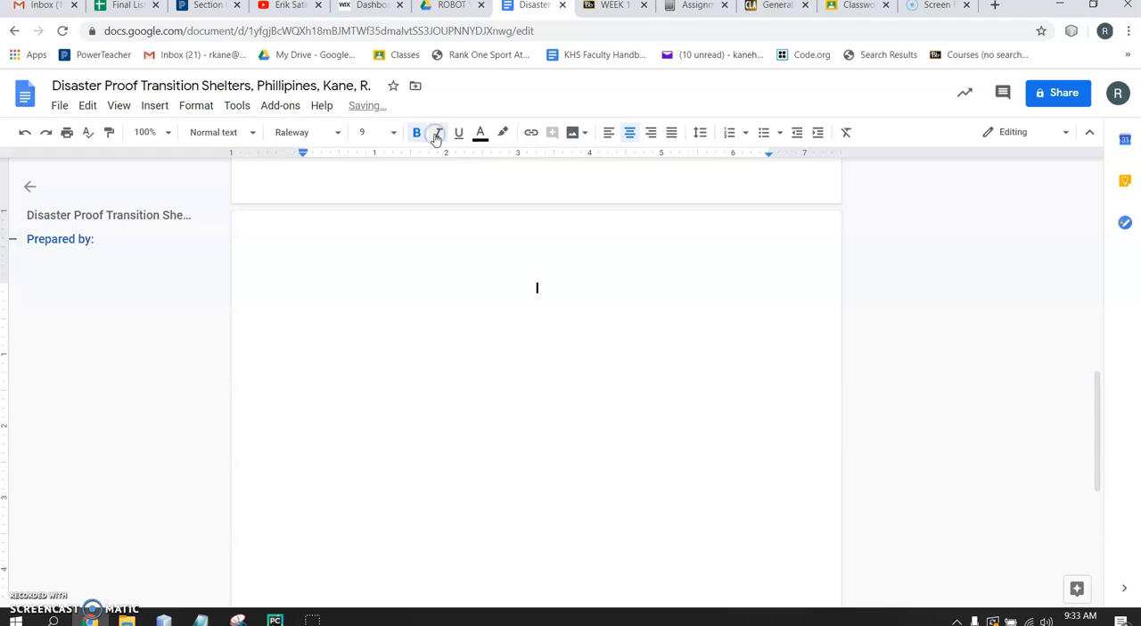
pyautogui.click(375, 132)
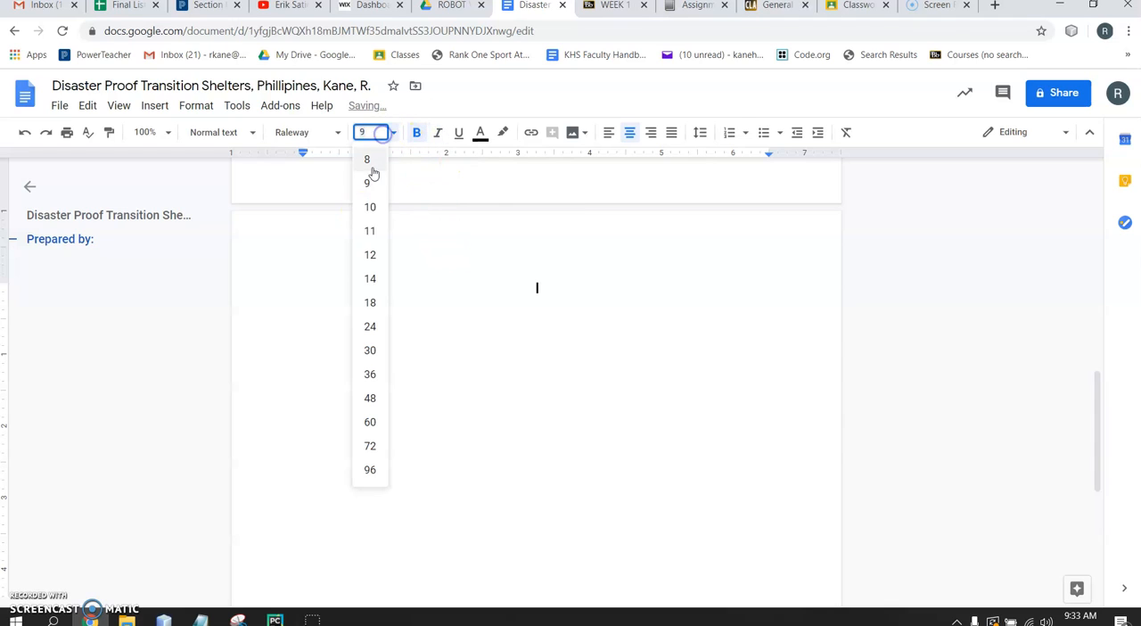
pyautogui.click(366, 255)
pyautogui.write('Tab')
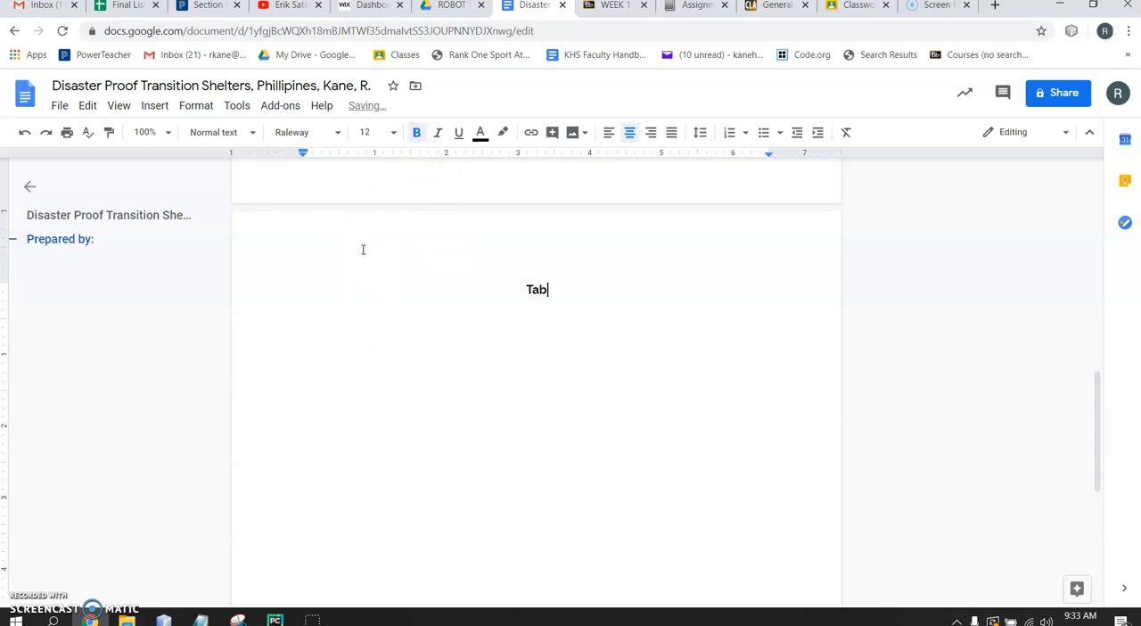
pyautogui.write('le of Contents')
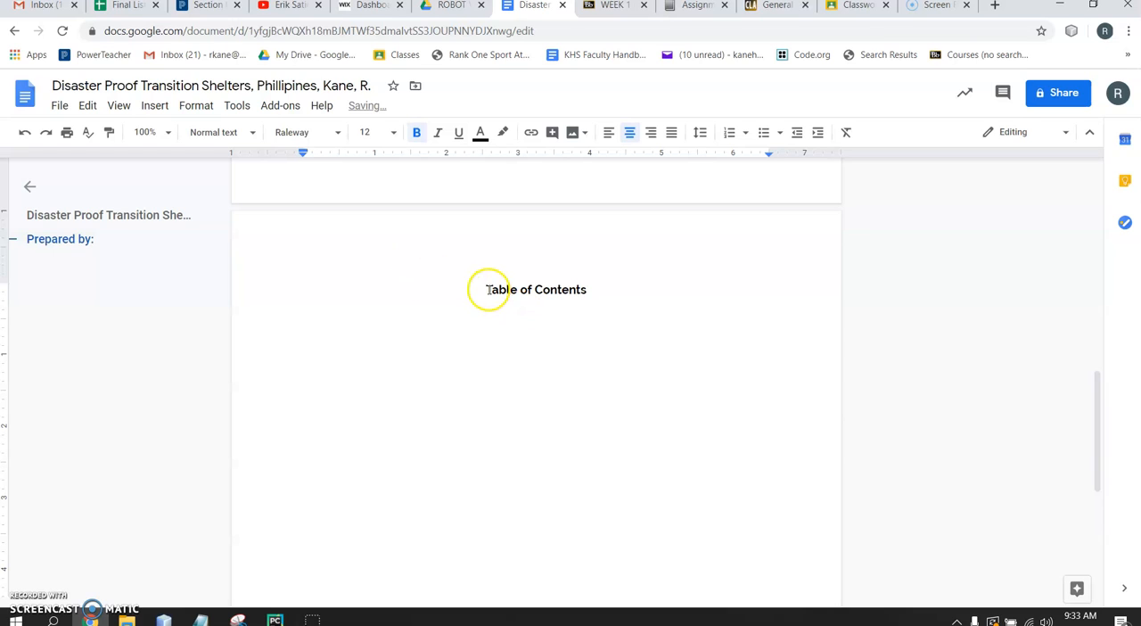
# Change the font of the "Table of Contents" heading to Arial
pyautogui.moveTo(485, 289); pyautogui.dragTo(595, 307)
pyautogui.click(294, 132)
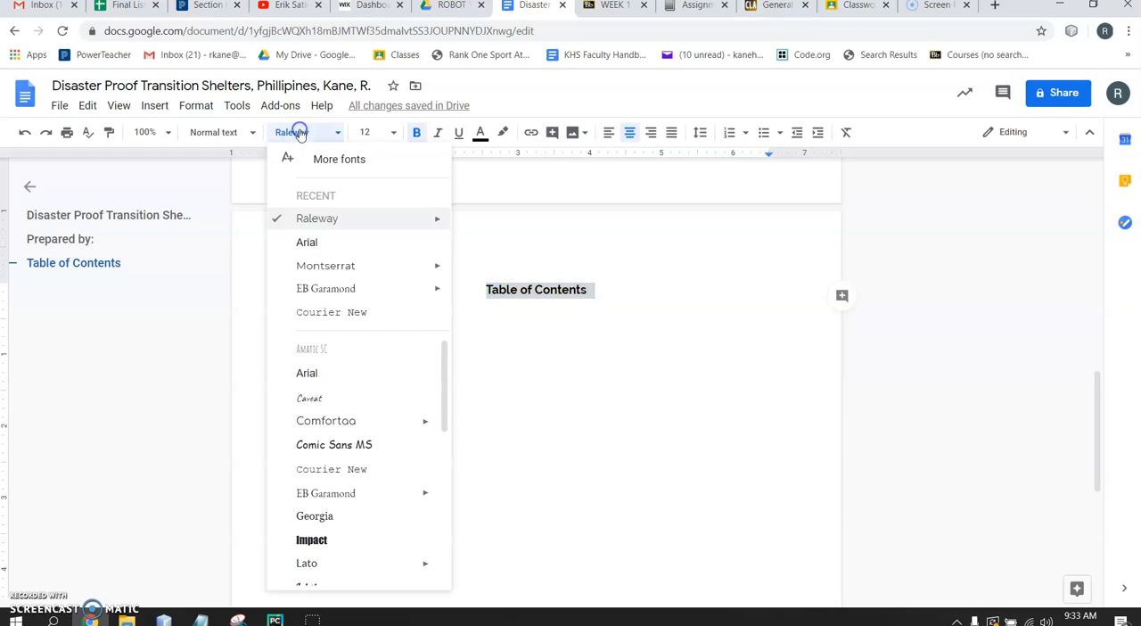
pyautogui.click(309, 242)
pyautogui.rightClick(608, 323)
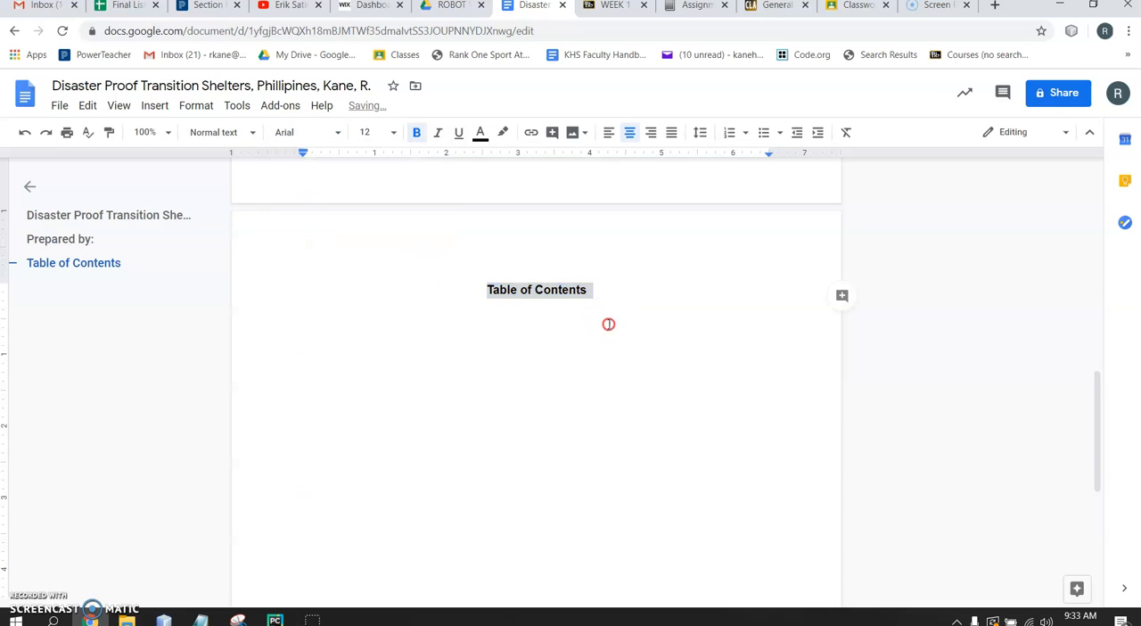
pyautogui.click(597, 291)
# Insert a table of contents with page numbers below the "Table of Contents" heading, leaving a blank line between them
pyautogui.press('Return')
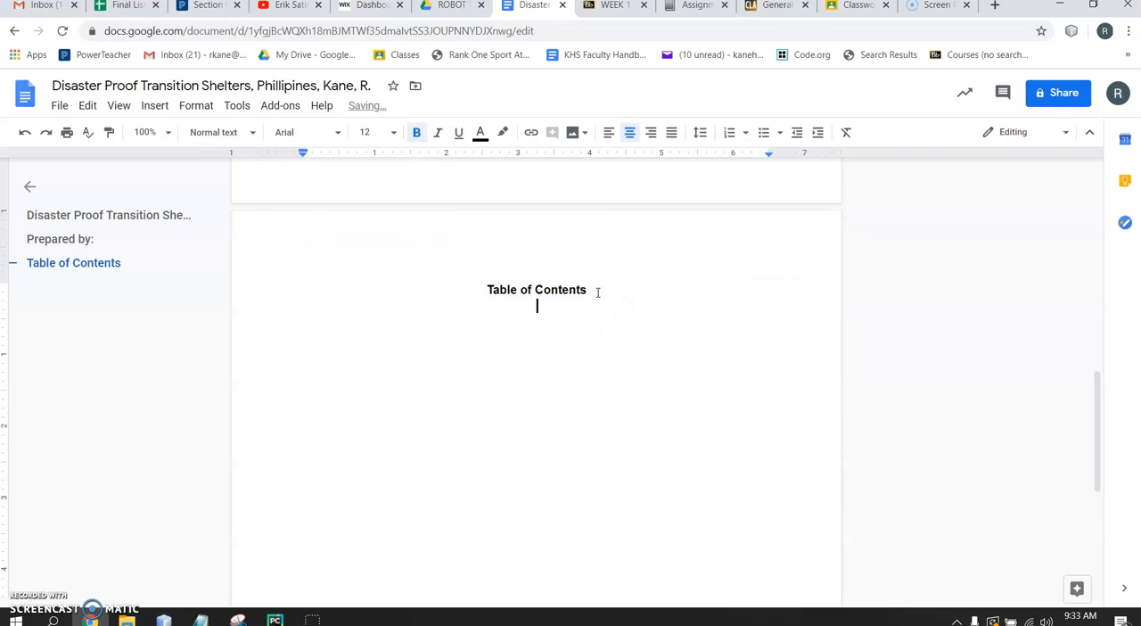
pyautogui.click(530, 322)
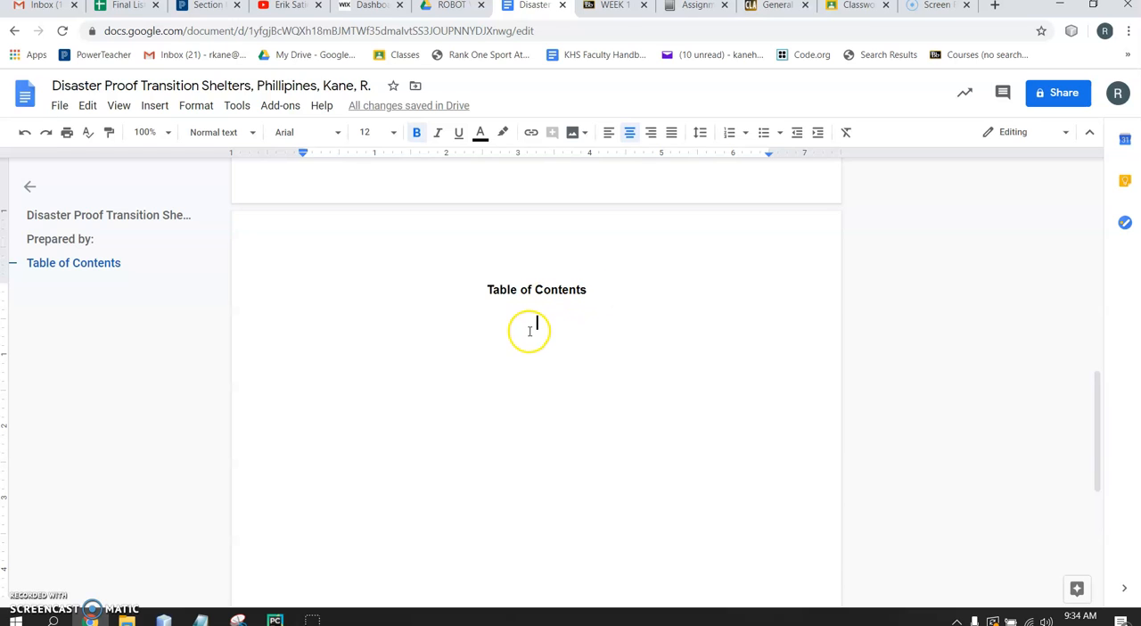
pyautogui.click(154, 105)
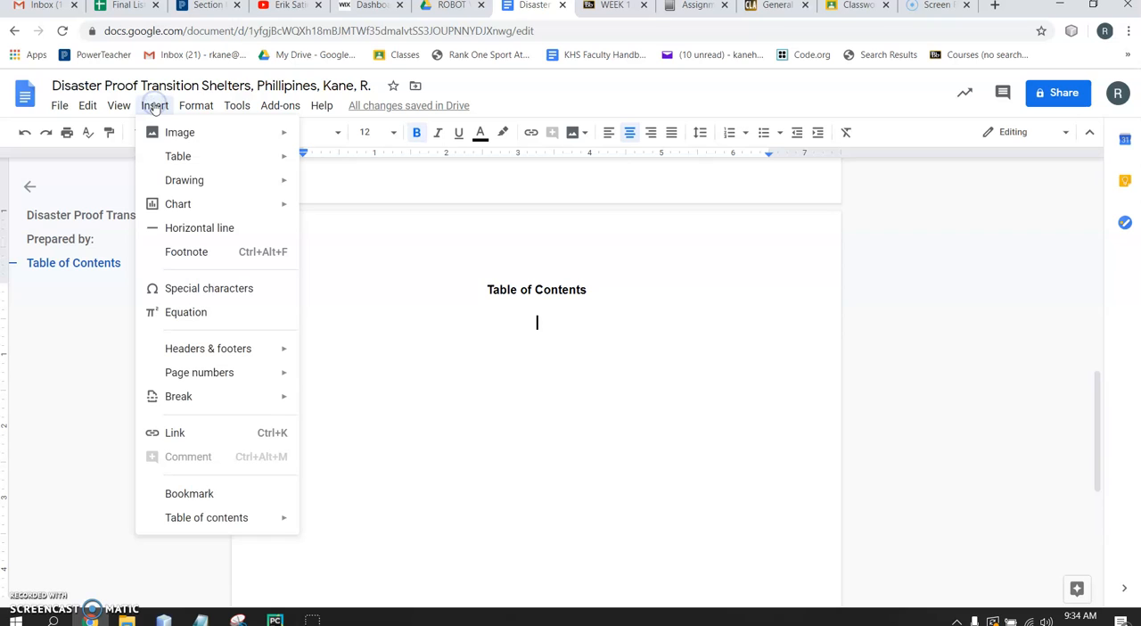
pyautogui.moveTo(212, 522)
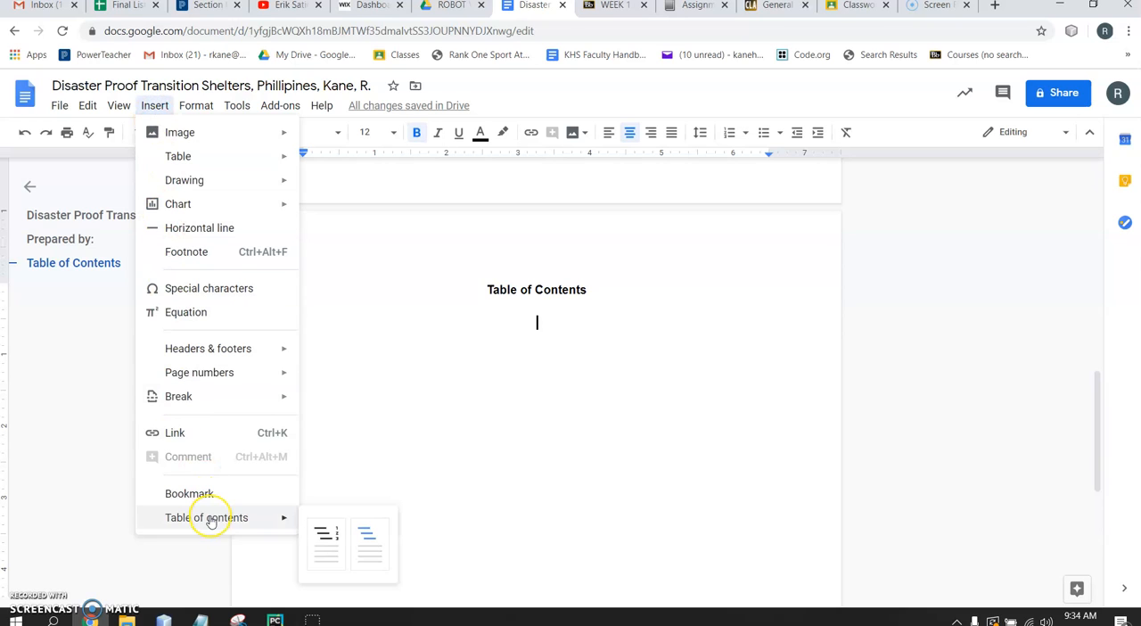
pyautogui.click(325, 563)
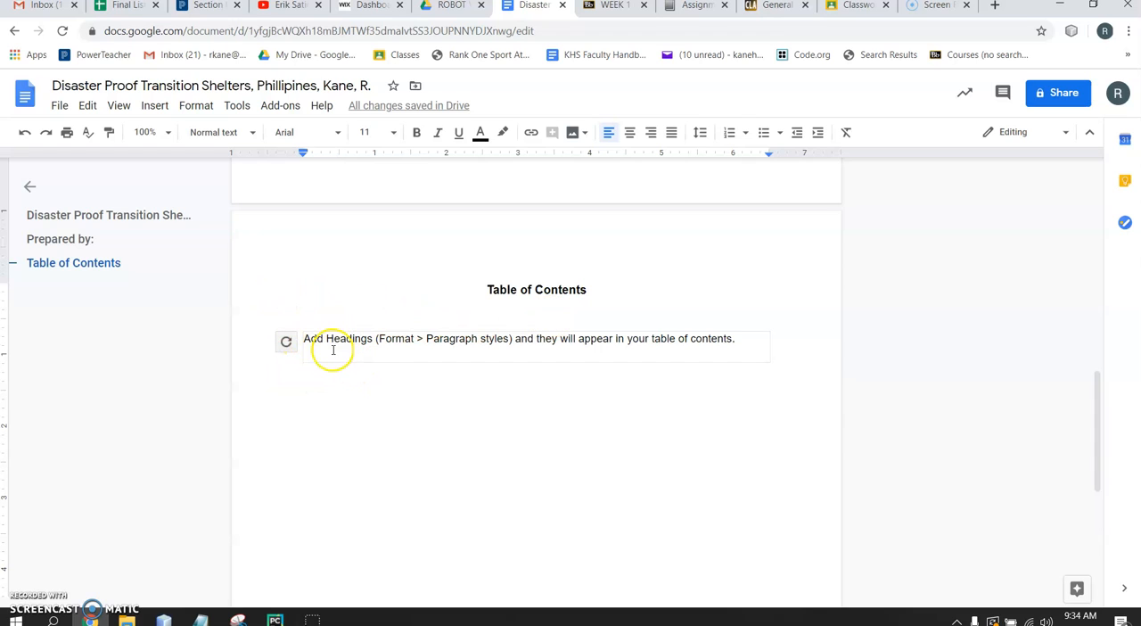
# Insert a page break below the table of contents
pyautogui.click(311, 392)
pyautogui.click(406, 339)
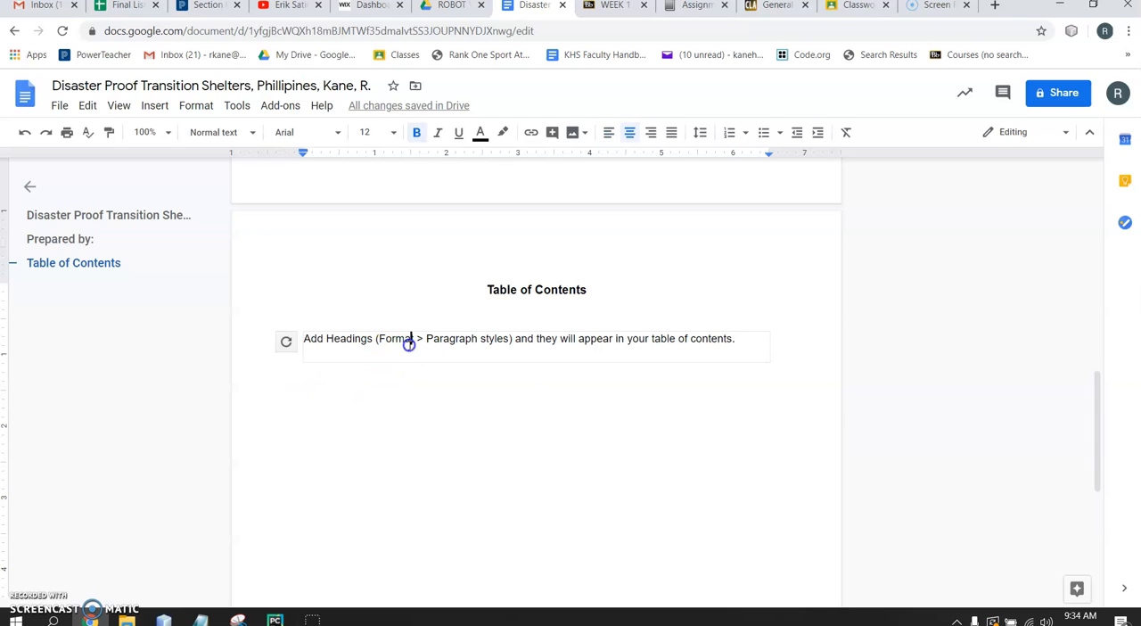
pyautogui.click(342, 341)
pyautogui.click(477, 412)
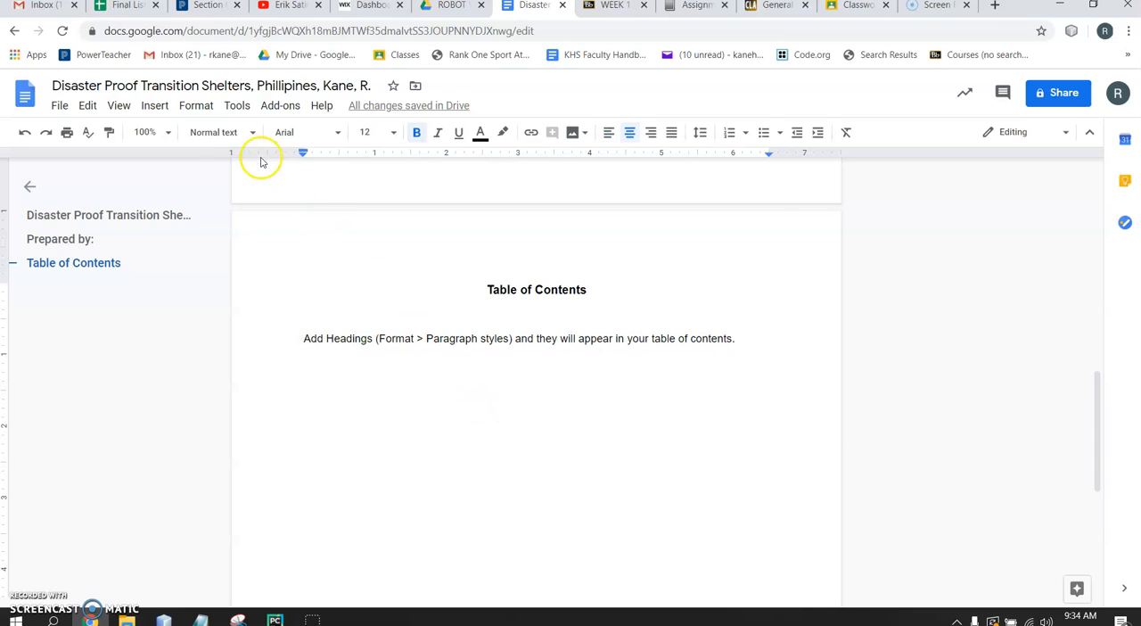
pyautogui.click(155, 106)
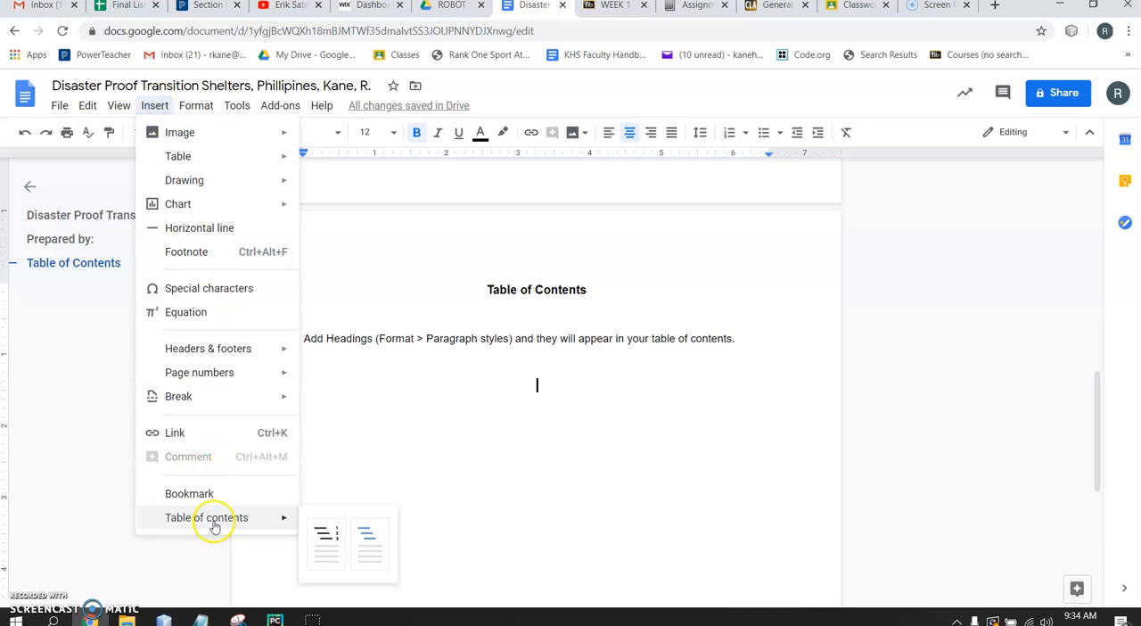
pyautogui.moveTo(212, 402)
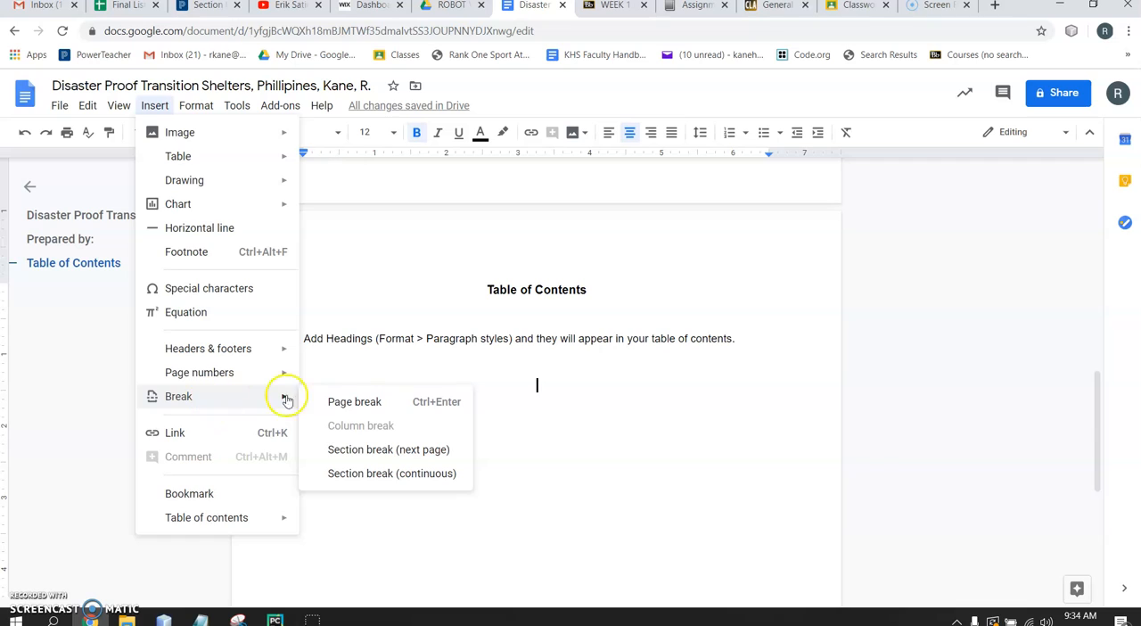
pyautogui.click(357, 402)
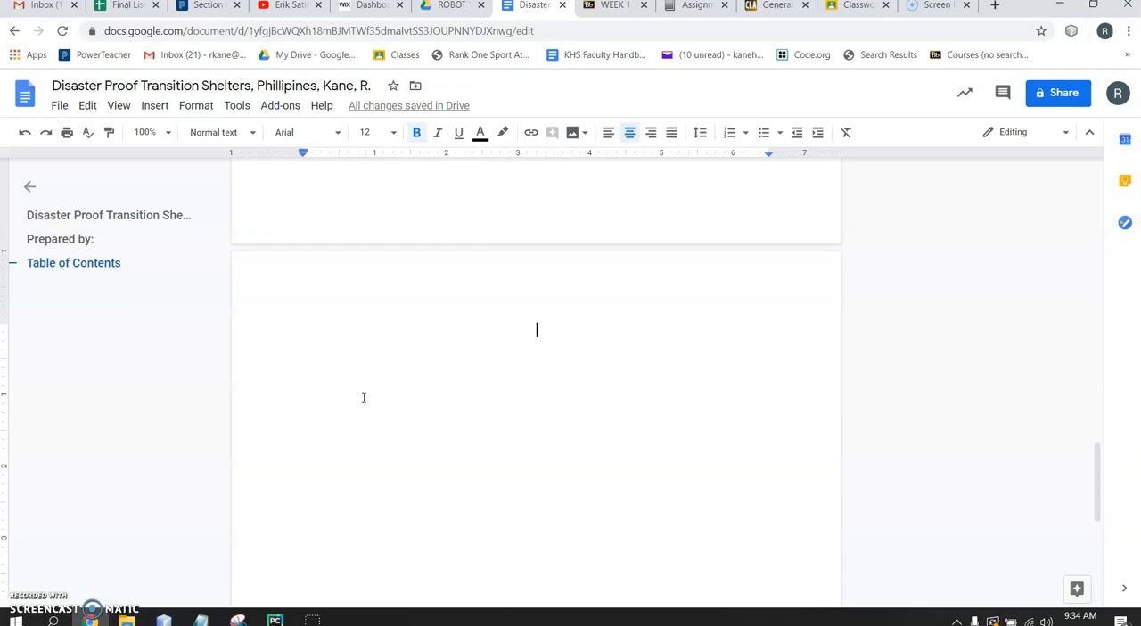
# Left-align the first line of the new page and enter the section heading "1.0 Executive Summary"
pyautogui.click(556, 371)
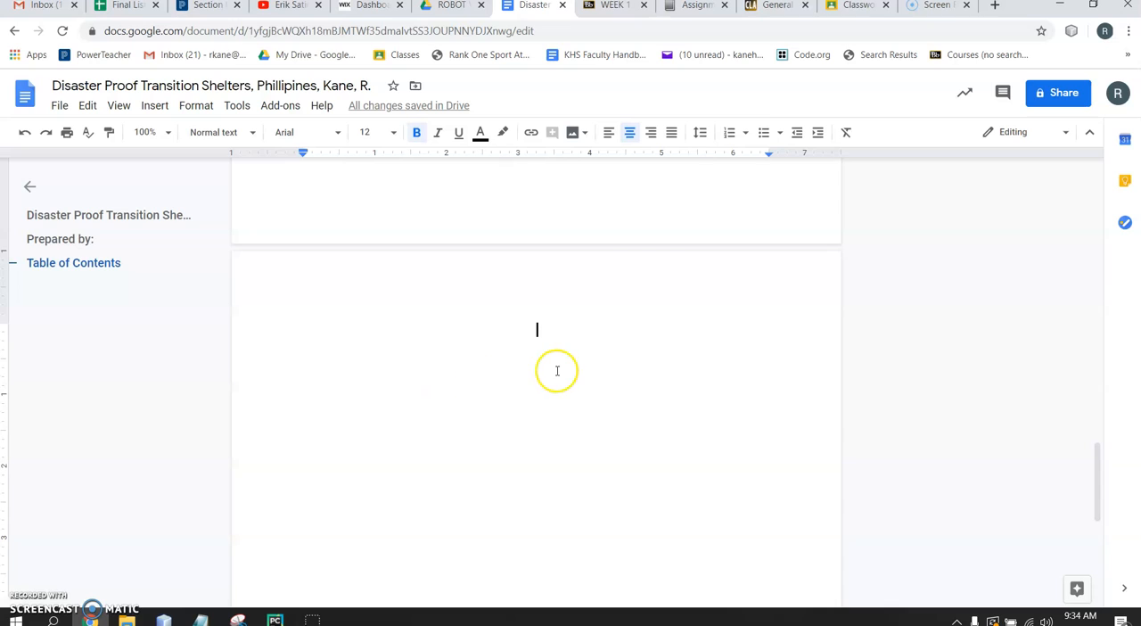
pyautogui.click(609, 134)
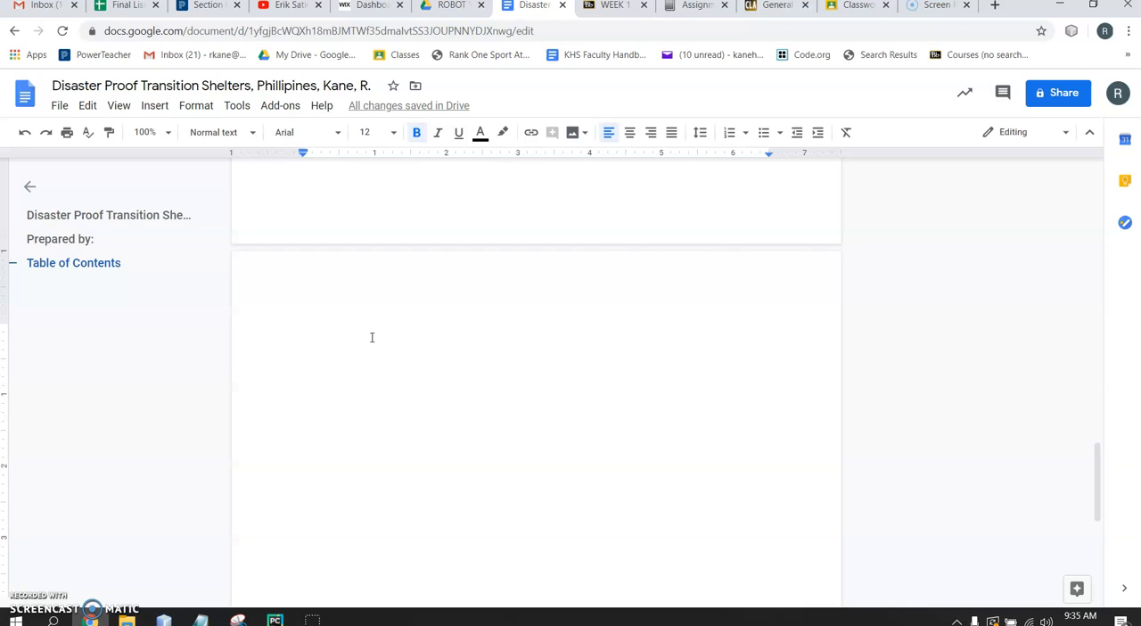
pyautogui.write('1.0')
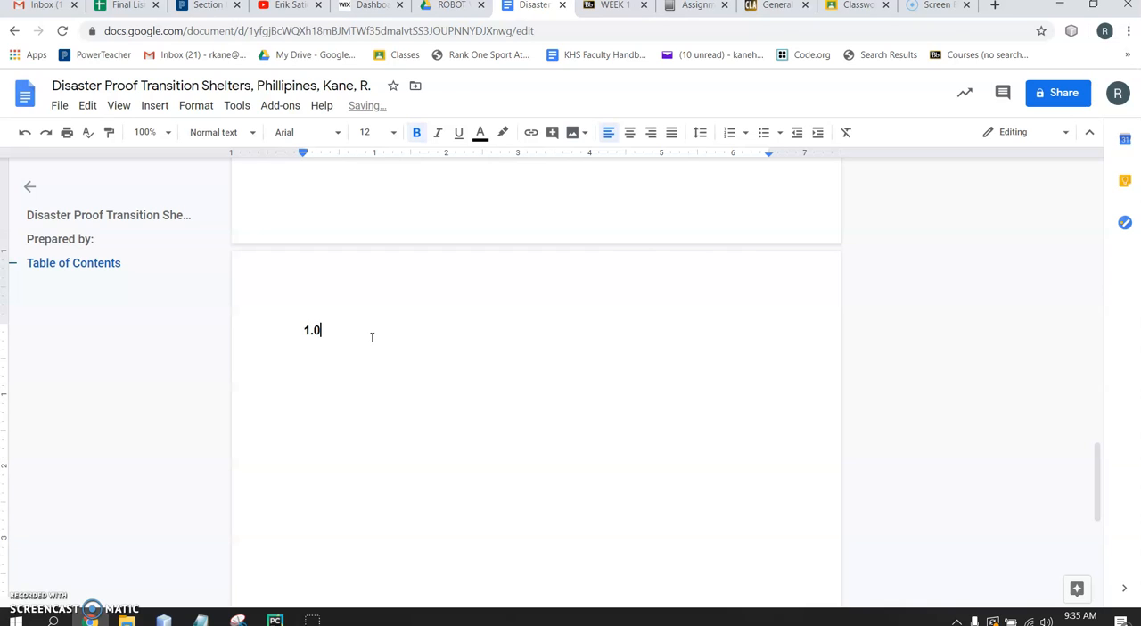
pyautogui.write(' Executuve Summary')
pyautogui.click(367, 330)
pyautogui.press('BackSpace')
pyautogui.write('i')
pyautogui.click(476, 336)
# Add the section headings "2.0 Introduction" and "3.0 Transition Shelter Technology" on separate lines below the executive summary heading
pyautogui.press('Return')
pyautogui.write('2.0')
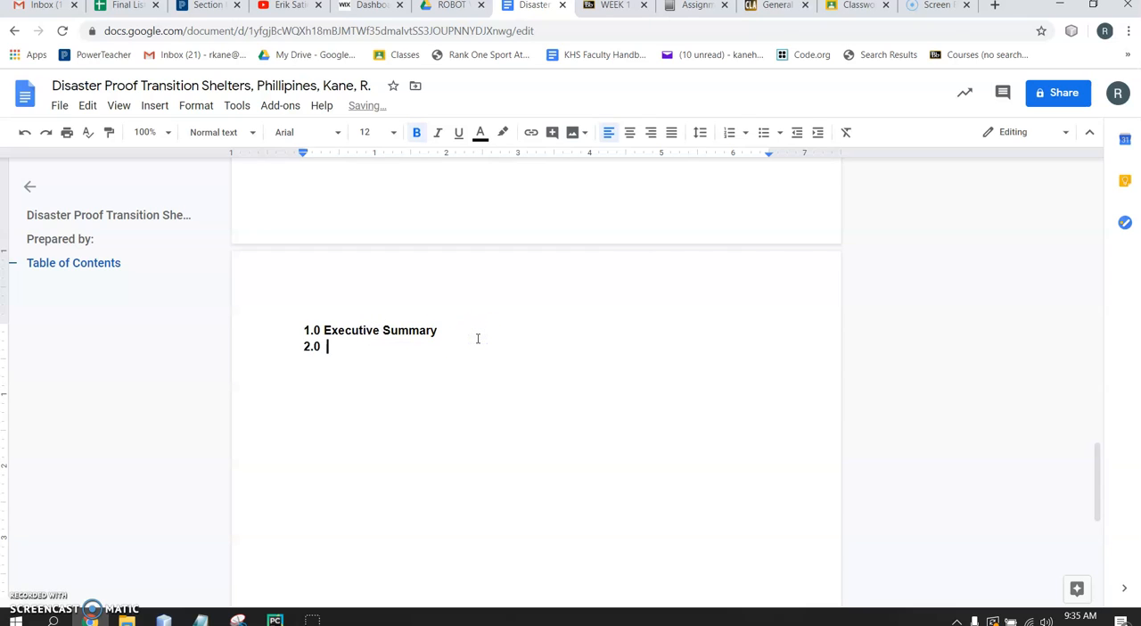
pyautogui.write(' Introduction')
pyautogui.press('Return')
pyautogui.write('3.0 Transition Shelter Technology')
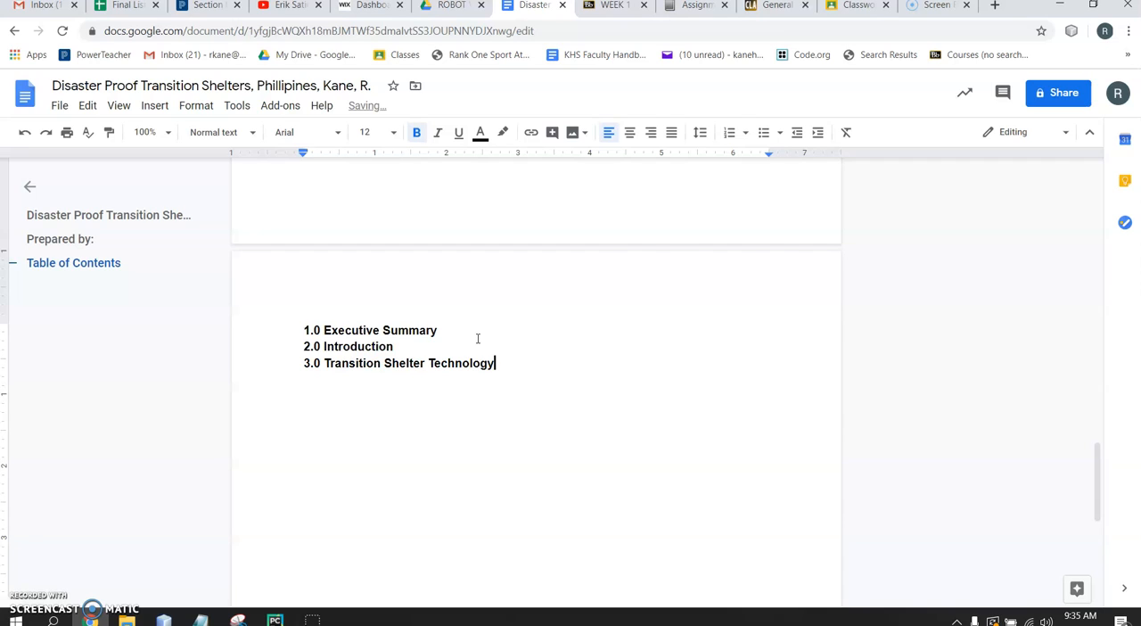
# Add the section headings "4.0 Initial Prototype" and "5.0 Prototype Testing" on the following lines
pyautogui.press('Return')
pyautogui.write('4.0')
pyautogui.click(489, 377)
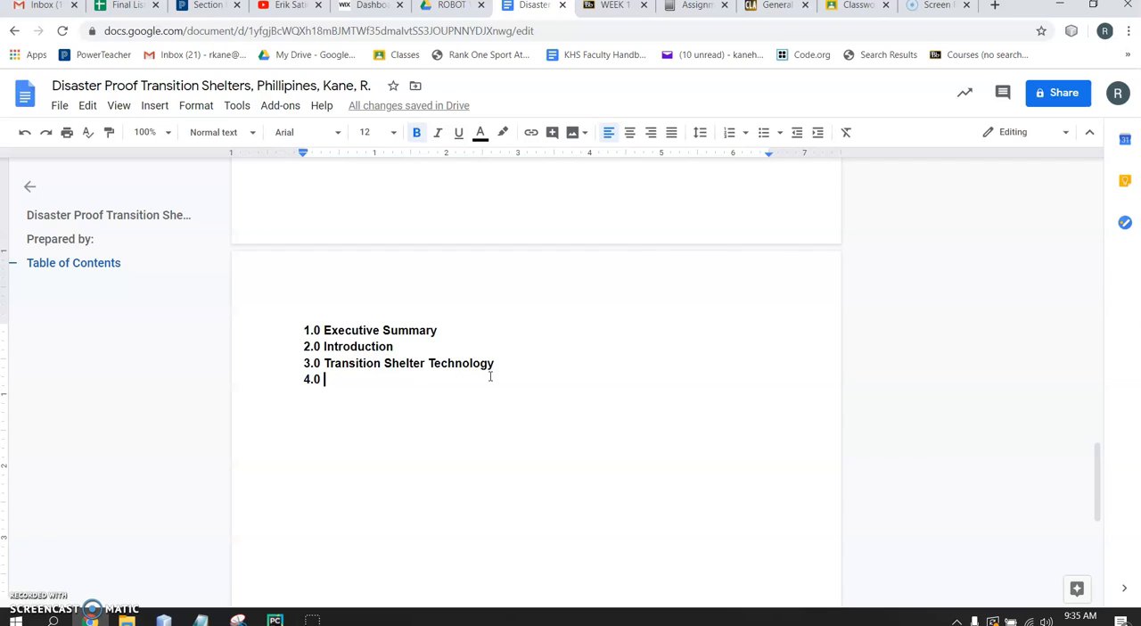
pyautogui.write('Initia P')
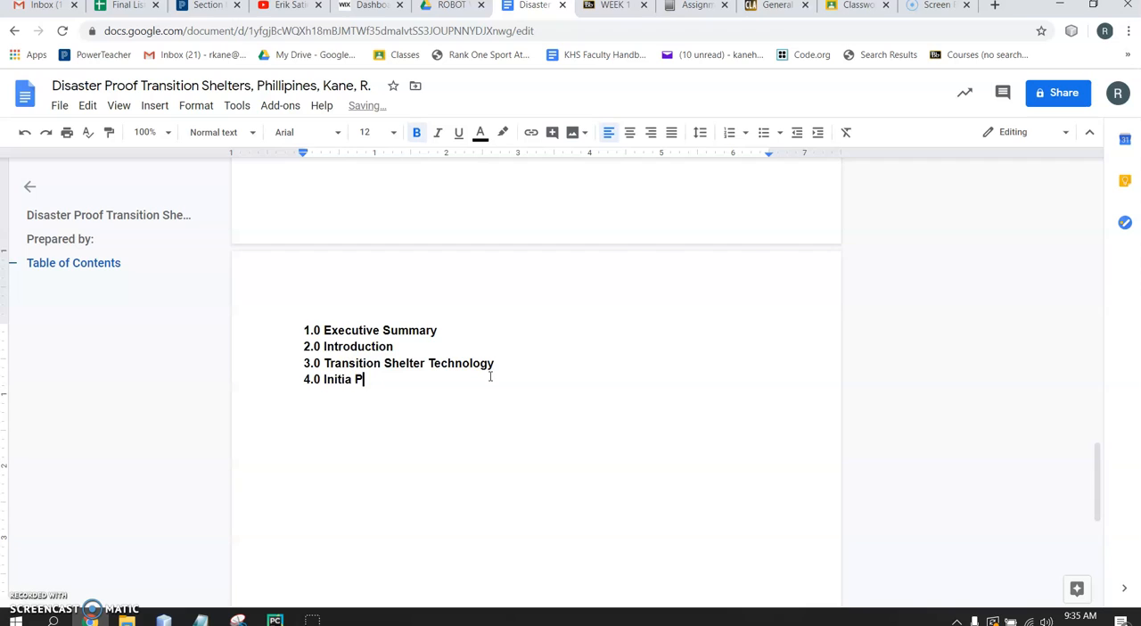
pyautogui.press('BackSpace')
pyautogui.write('Prototype')
pyautogui.press('Return')
pyautogui.write('5.0 Pro')
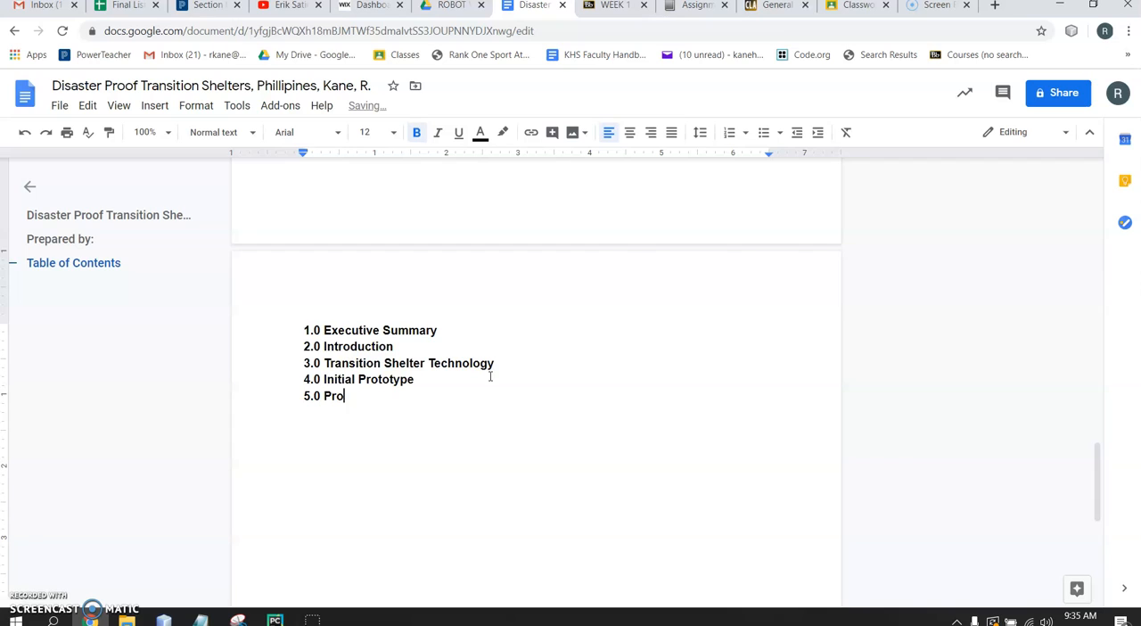
pyautogui.write('totype Testing')
# Add the subsection headings "5.1 Wind Tunnel Test" and "5.2 Water Flume Test" below "5.0 Prototype Testing"
pyautogui.press('Return')
pyautogui.write('5.1')
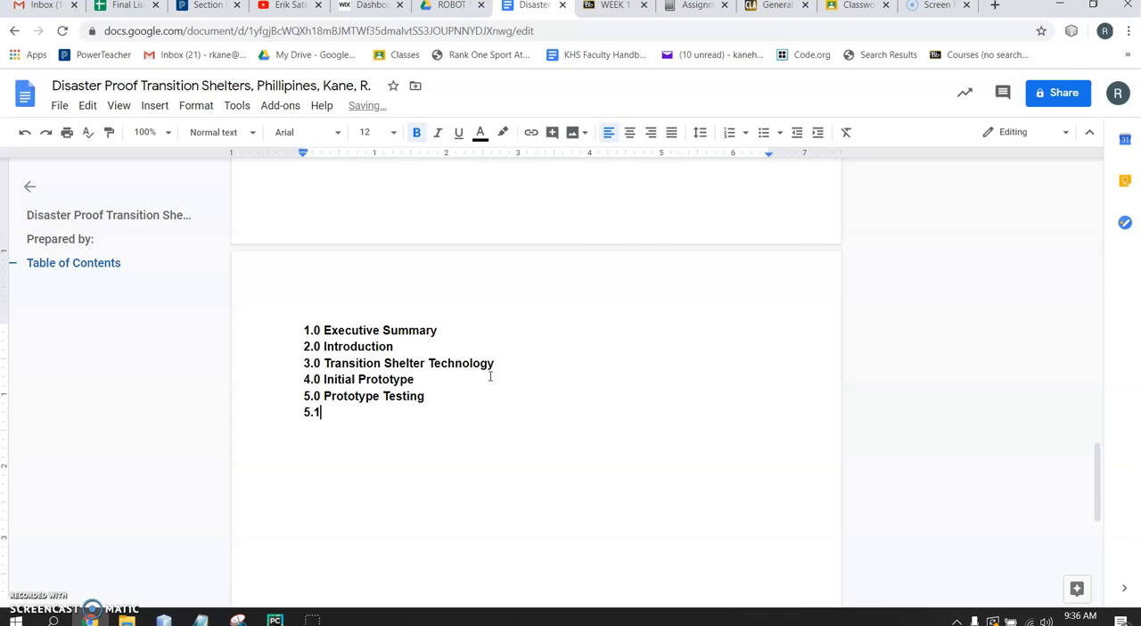
pyautogui.write(' Wind Tunnel Test')
pyautogui.press('Return')
pyautogui.write('5.2')
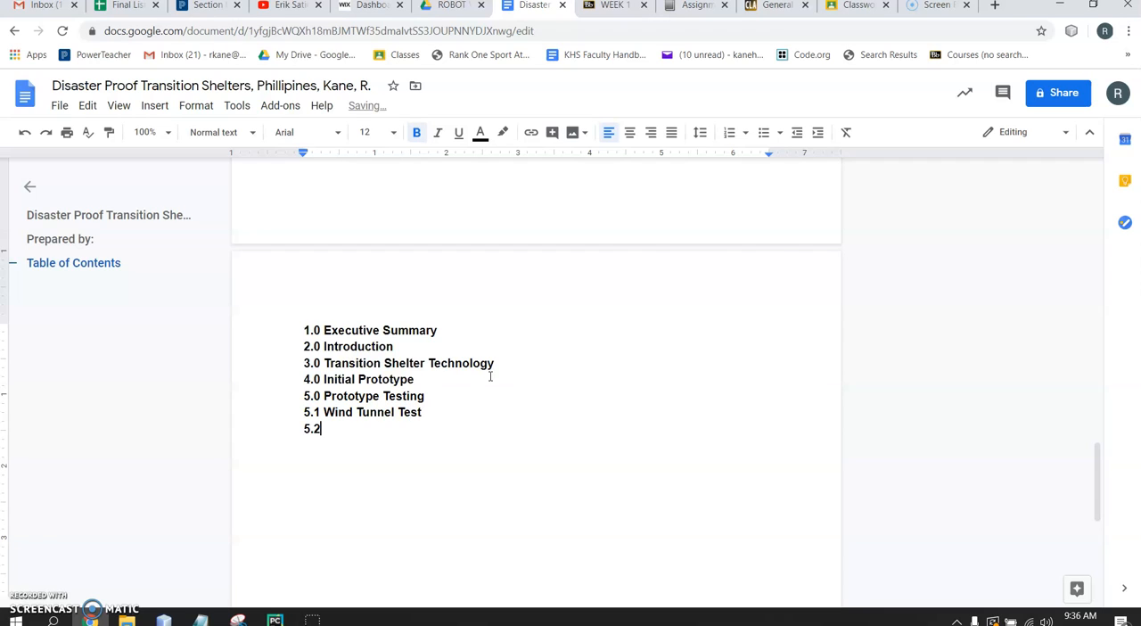
pyautogui.write(' Water Flume Test')
# Add the section headings "6.0 Final Design" and "7.0 Conclusion" at the end of the list
pyautogui.press('Return')
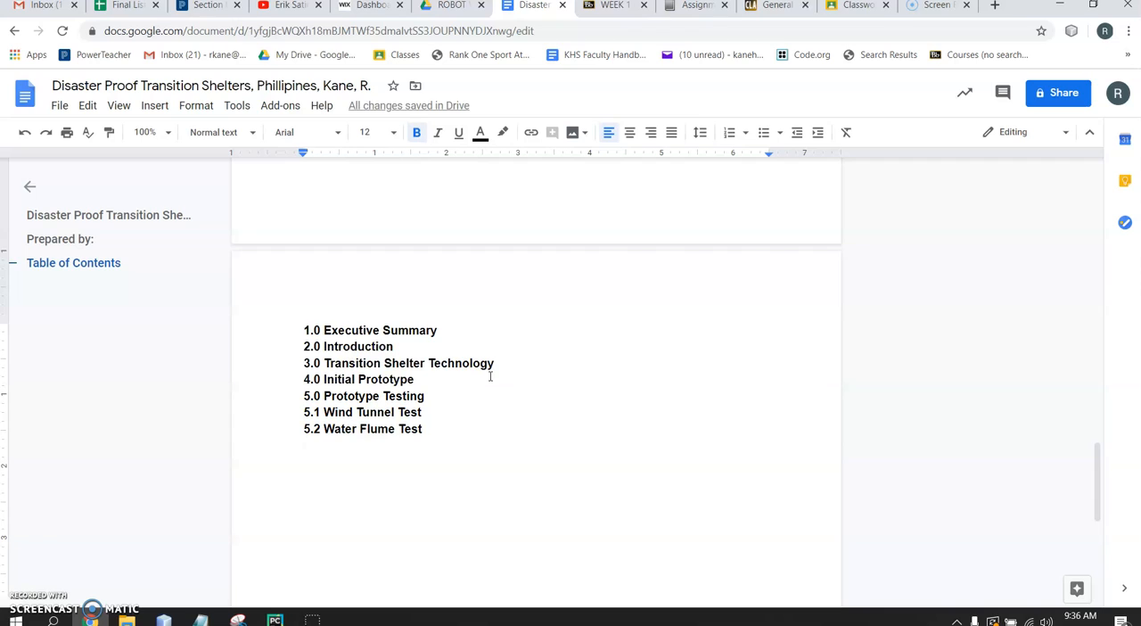
pyautogui.write('6.0')
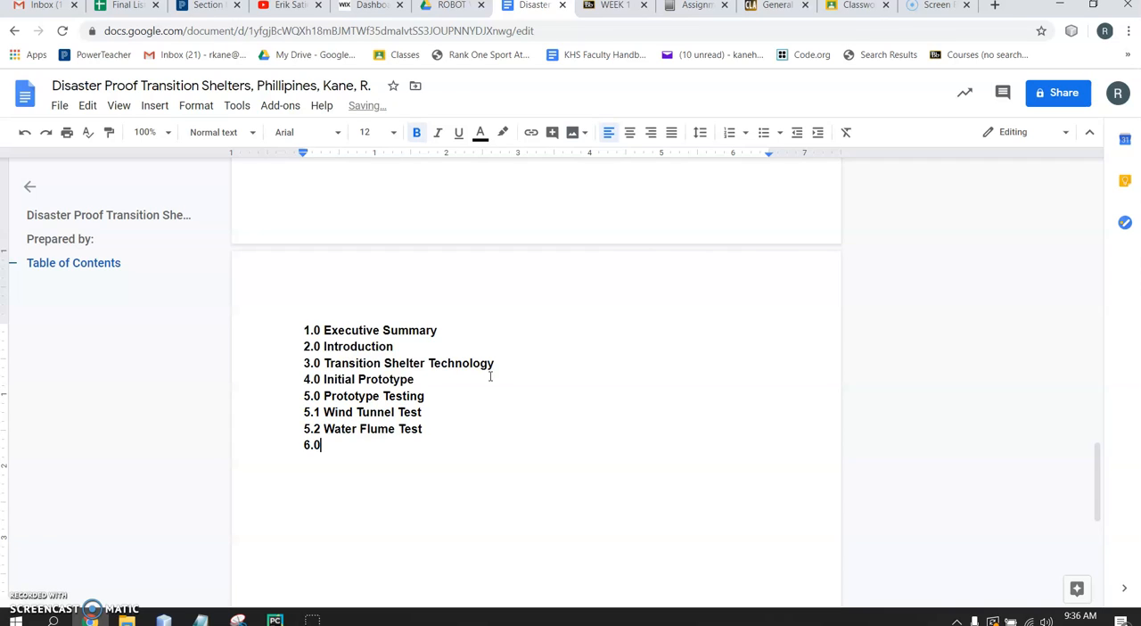
pyautogui.write(' Final Design')
pyautogui.press('Return')
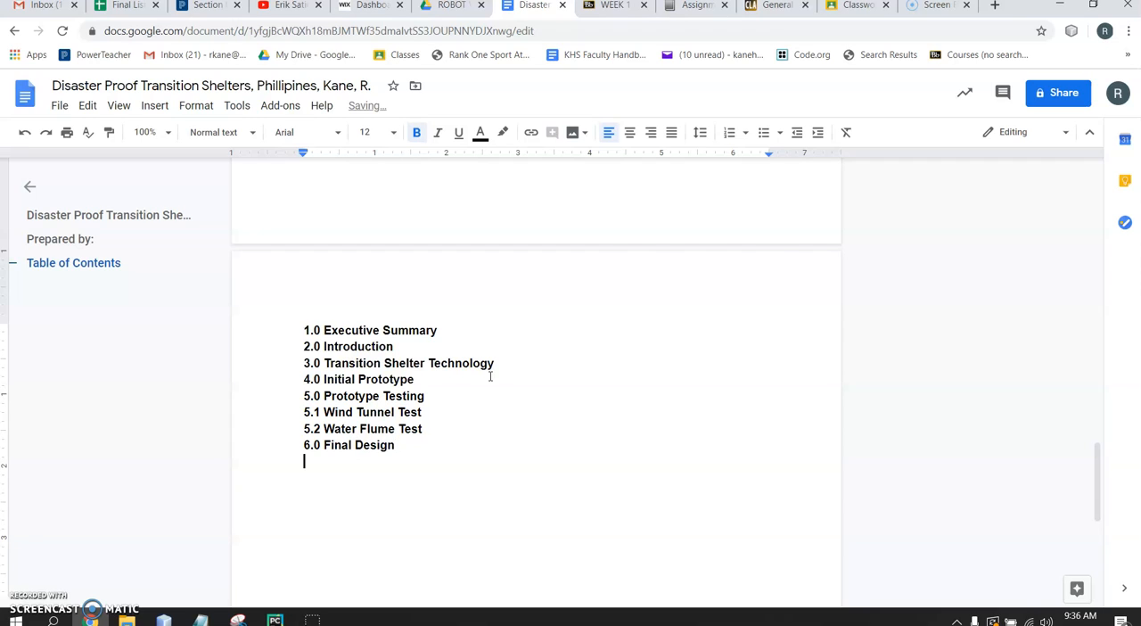
pyautogui.write('7.0 Conclusion')
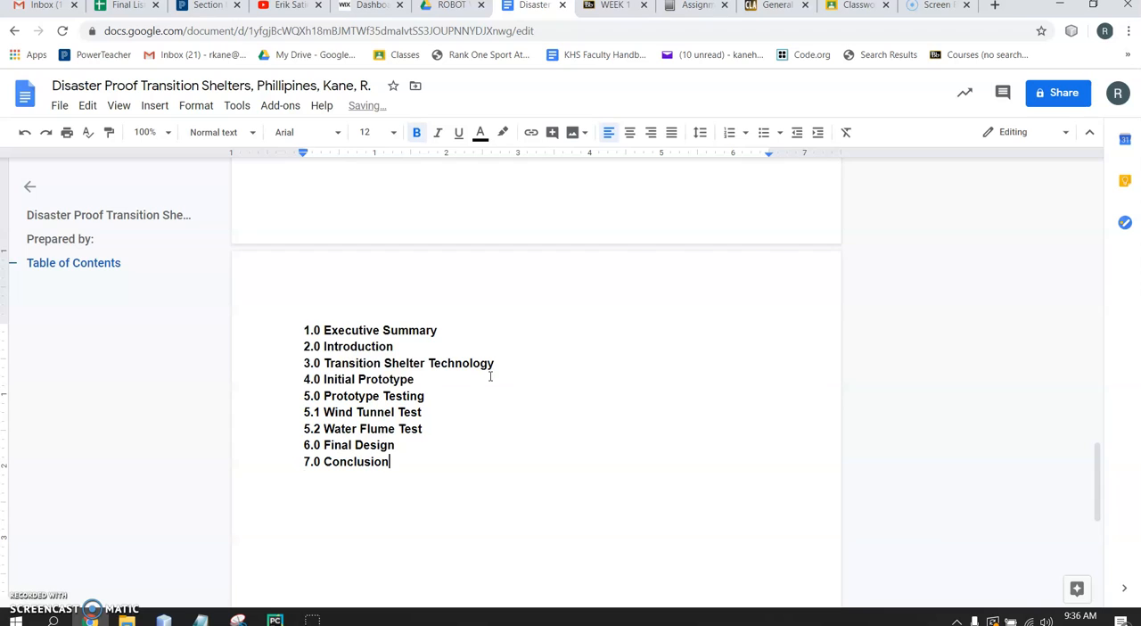
# Add the section heading "8.0 Appendices" on a new line below "7.0 Conclusion"
pyautogui.press('Return')
pyautogui.write('8.0 Appendices')
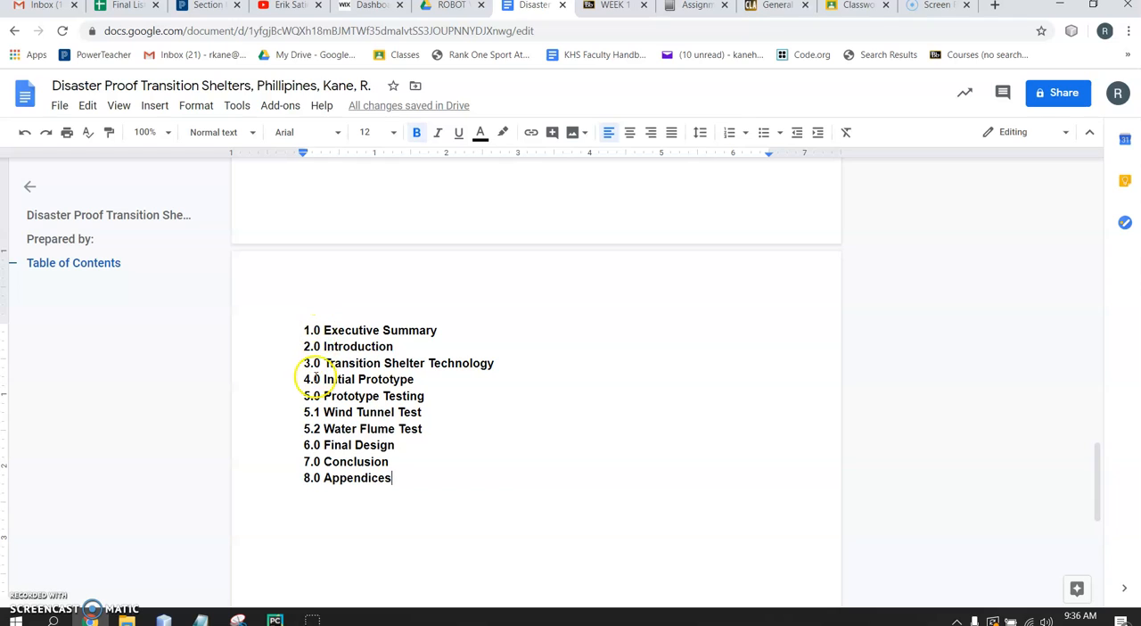
# Apply the Heading 1 style to the lines from "1.0 Executive Summary" through "5.0 Prototype Testing"
pyautogui.moveTo(304, 331); pyautogui.dragTo(484, 399)
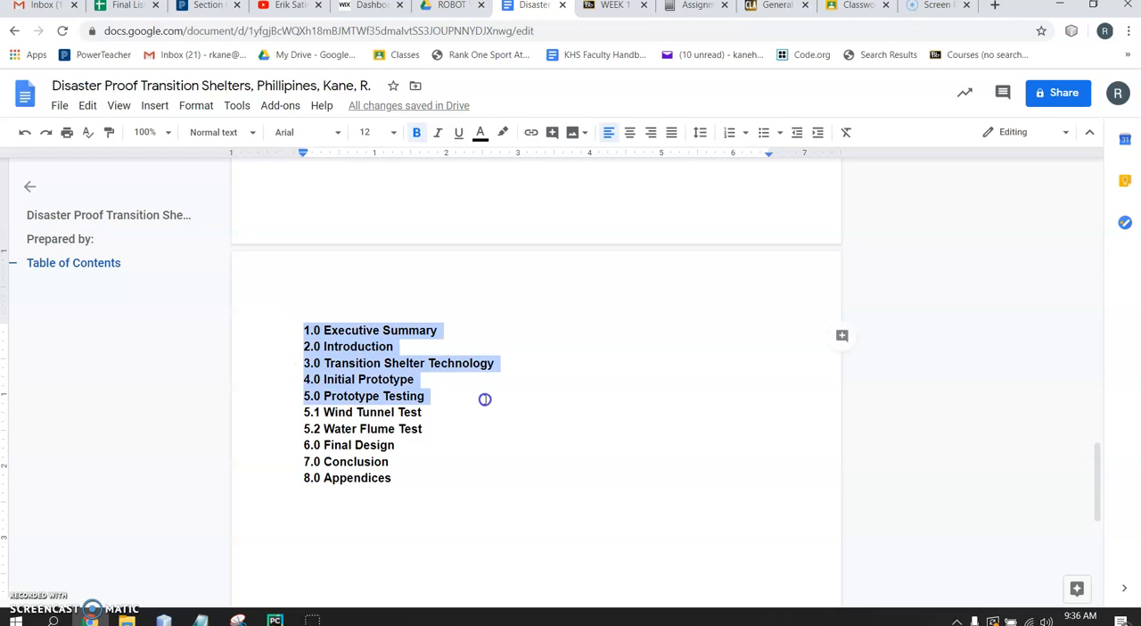
pyautogui.click(230, 133)
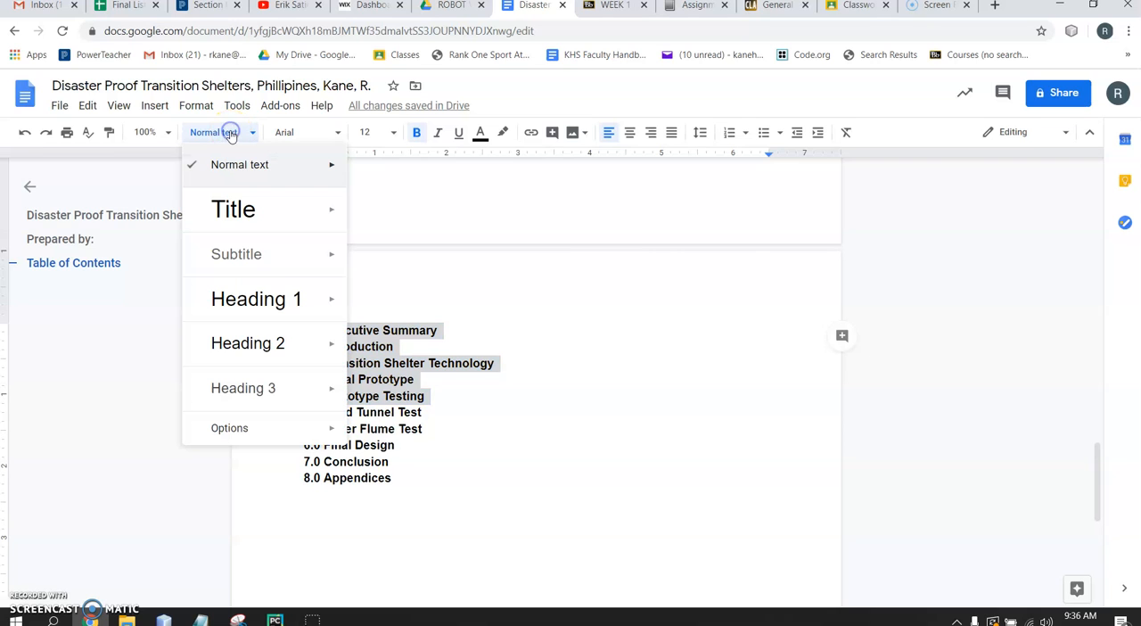
pyautogui.click(234, 302)
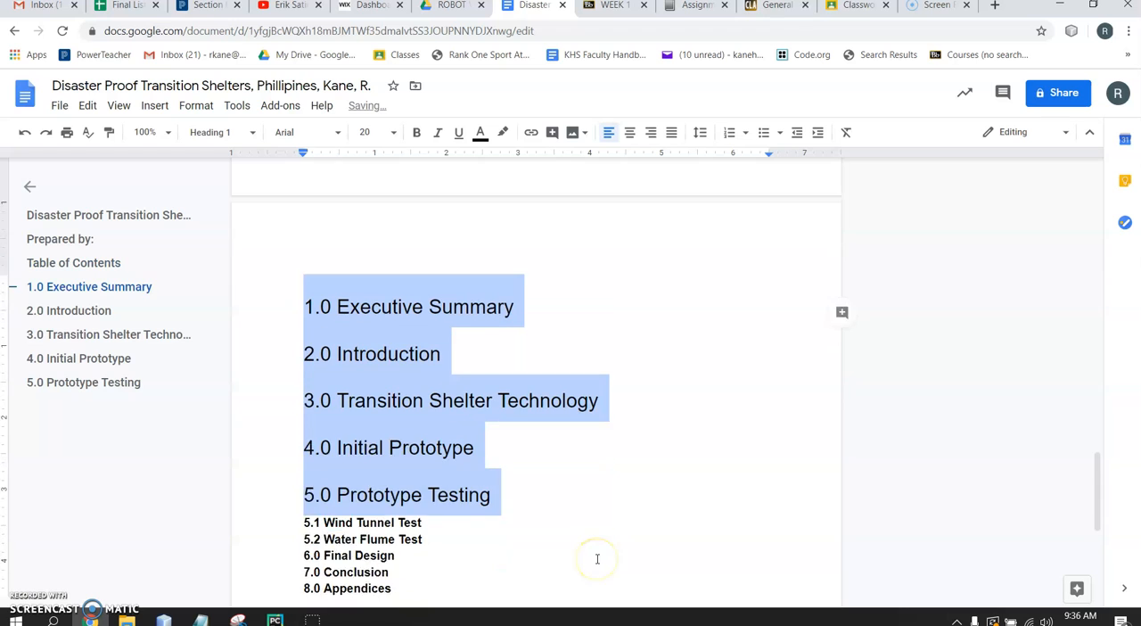
# Apply the Heading 2 style to the subsections "5.1 Wind Tunnel Test" and "5.2 Water Flume Test"
pyautogui.scroll(-1, 597, 559)
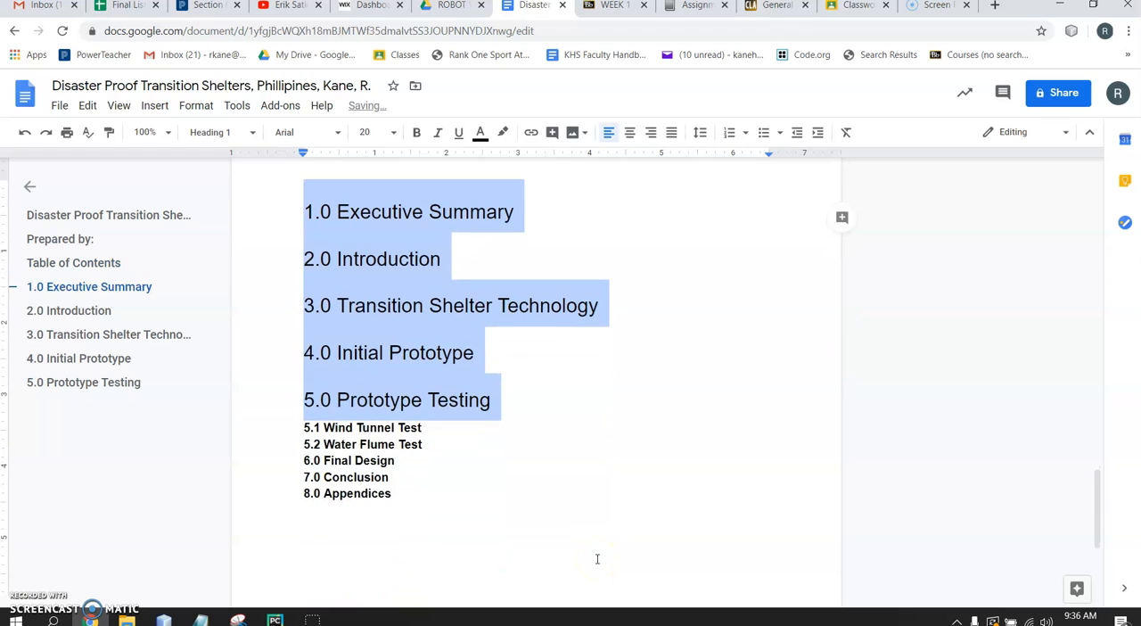
pyautogui.click(301, 428)
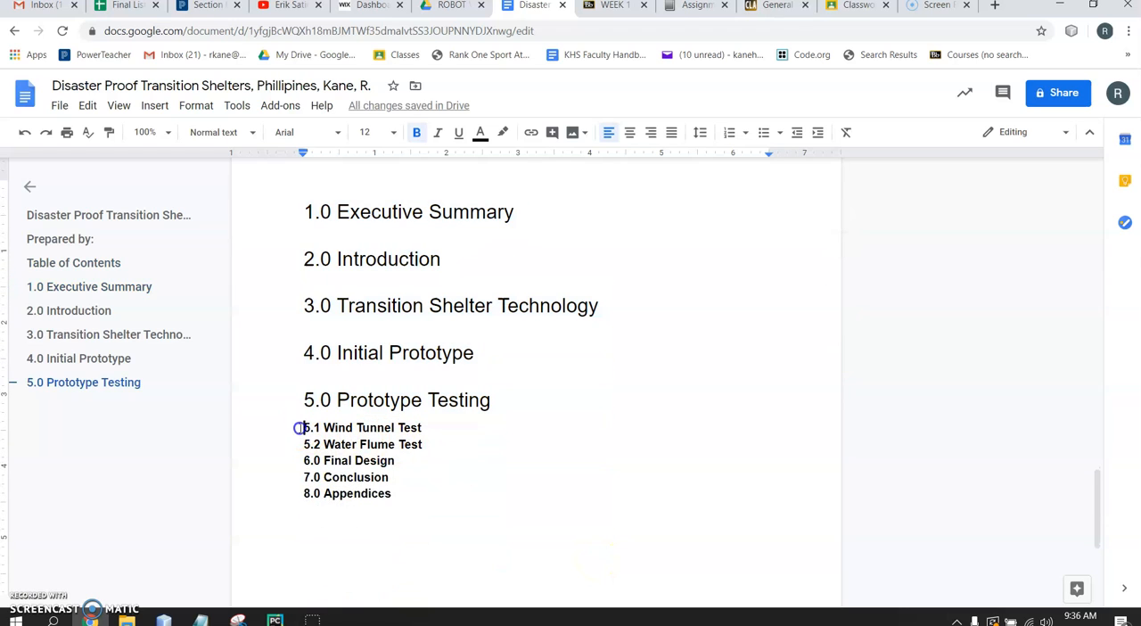
pyautogui.moveTo(301, 428); pyautogui.dragTo(422, 444)
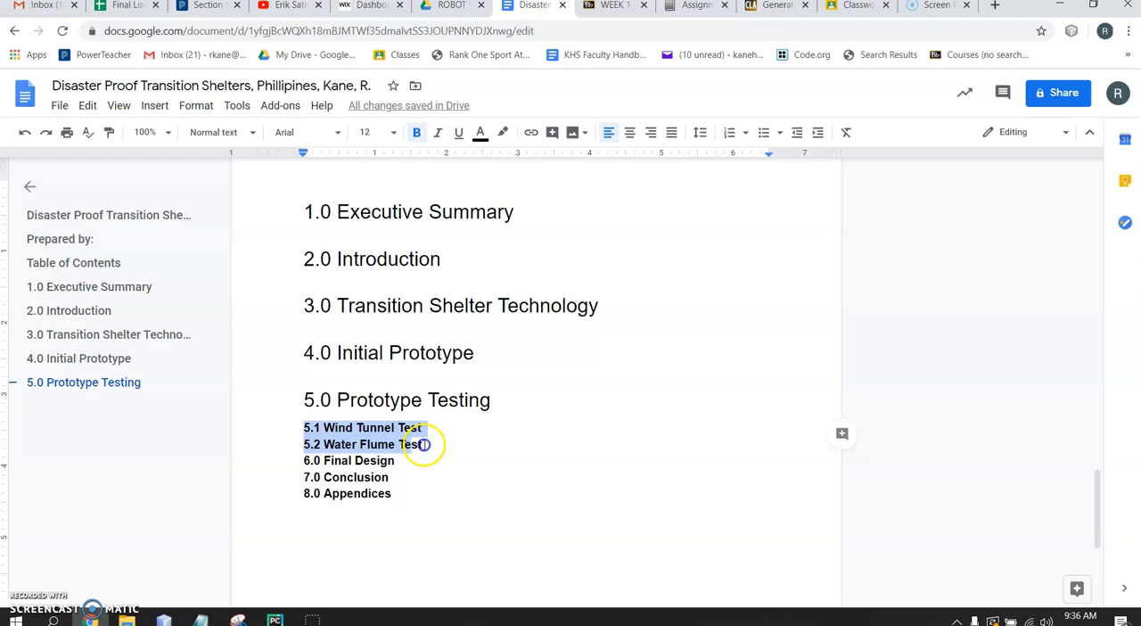
pyautogui.click(234, 140)
pyautogui.click(241, 339)
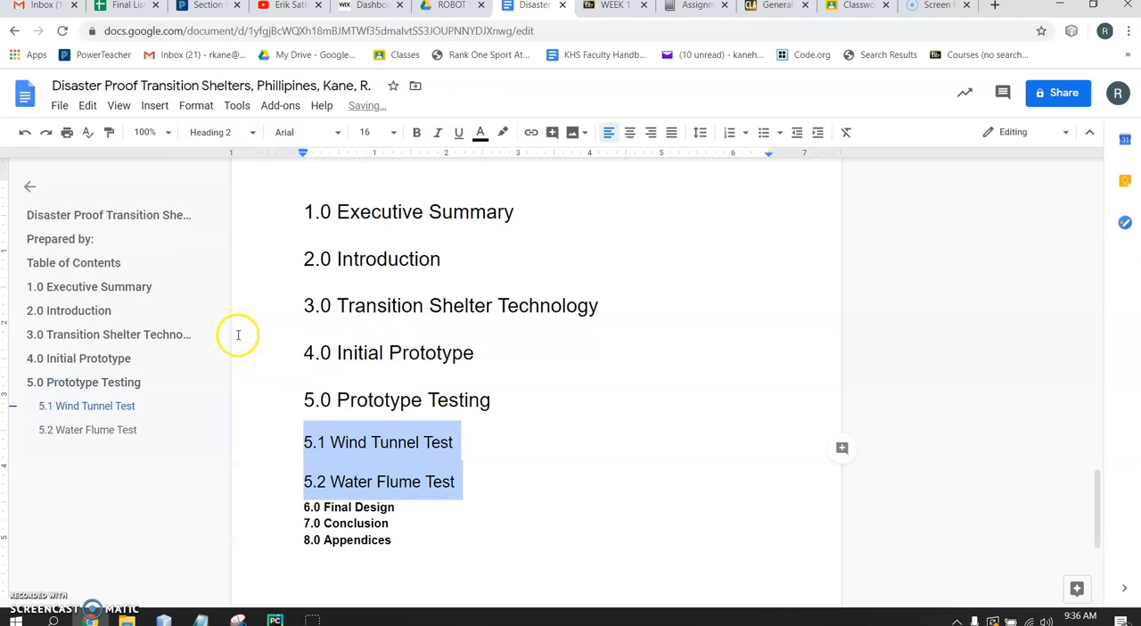
# Apply the Heading 1 style to "6.0 Final Design", "7.0 Conclusion" and "8.0 Appendices"
pyautogui.moveTo(304, 505); pyautogui.dragTo(420, 542)
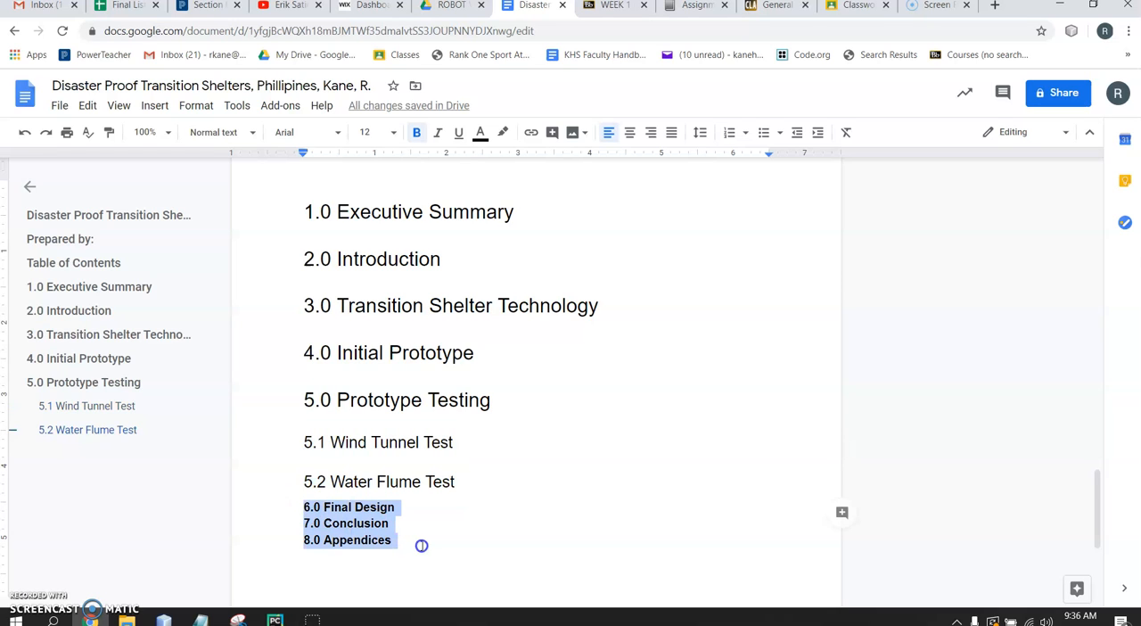
pyautogui.click(247, 132)
pyautogui.click(237, 298)
pyautogui.click(529, 491)
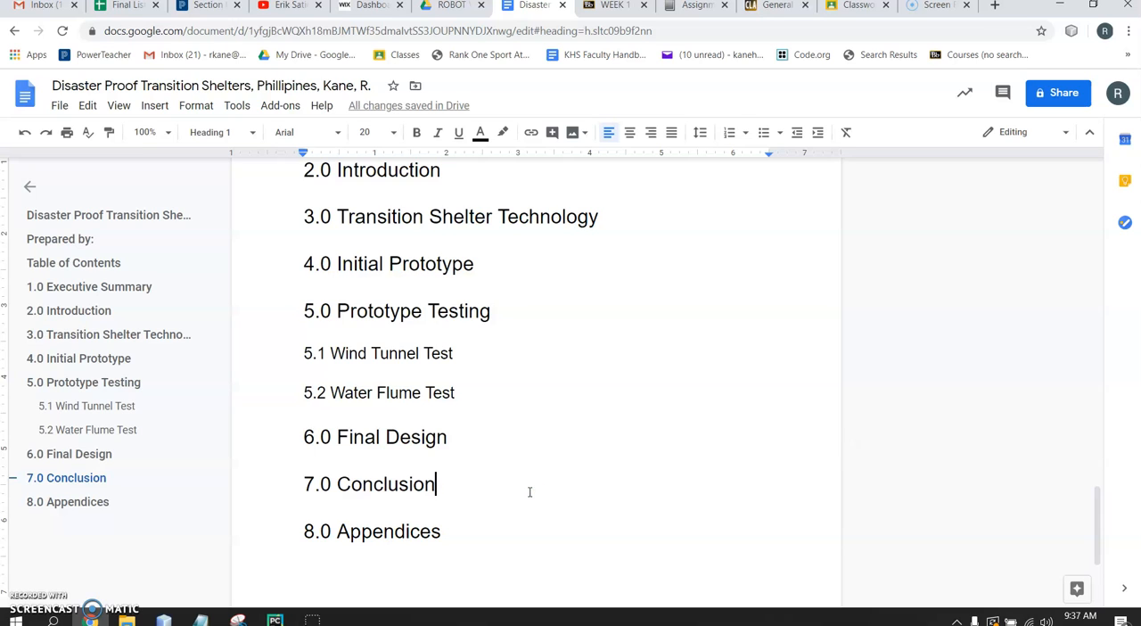
# Update the table of contents so that it lists the styled section headings
pyautogui.scroll(1, 529, 491)
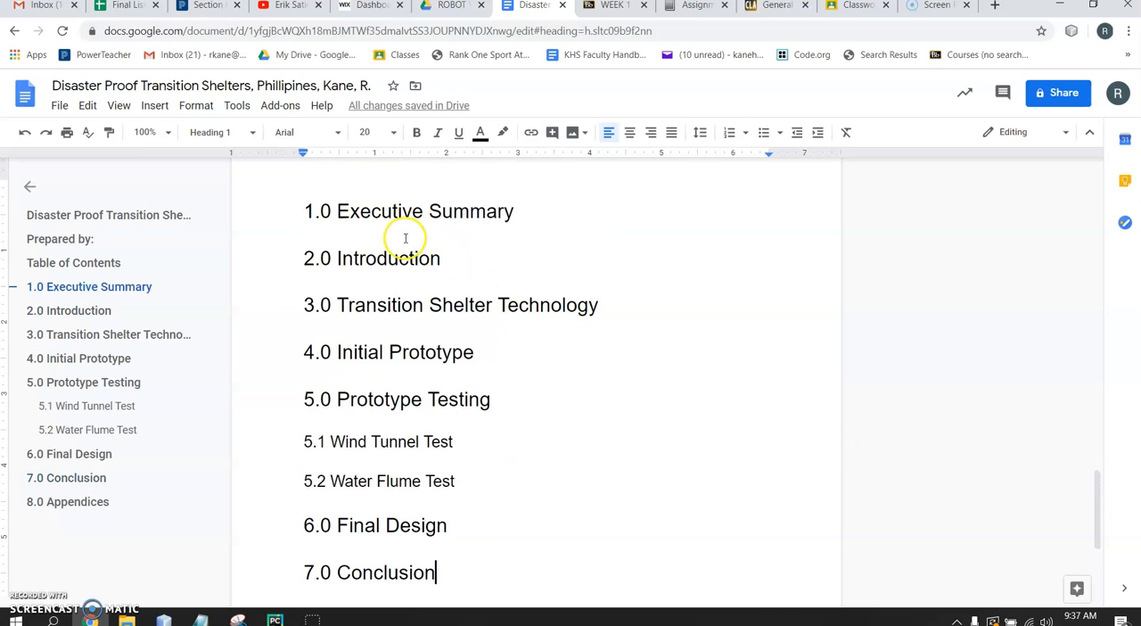
pyautogui.scroll(5, 505, 285)
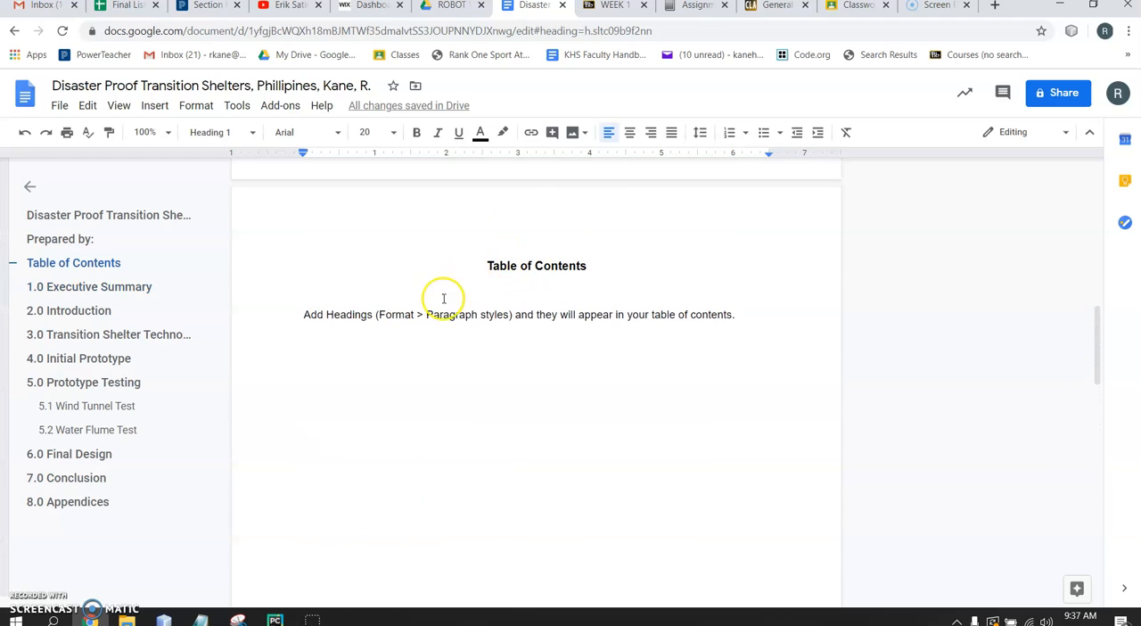
pyautogui.click(400, 317)
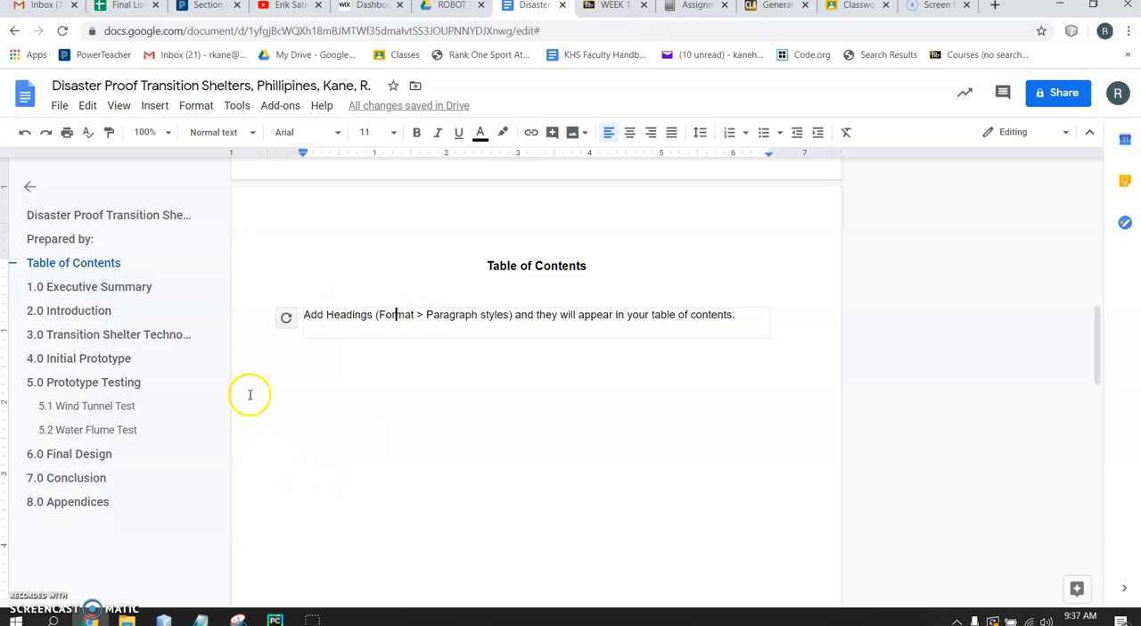
pyautogui.click(287, 320)
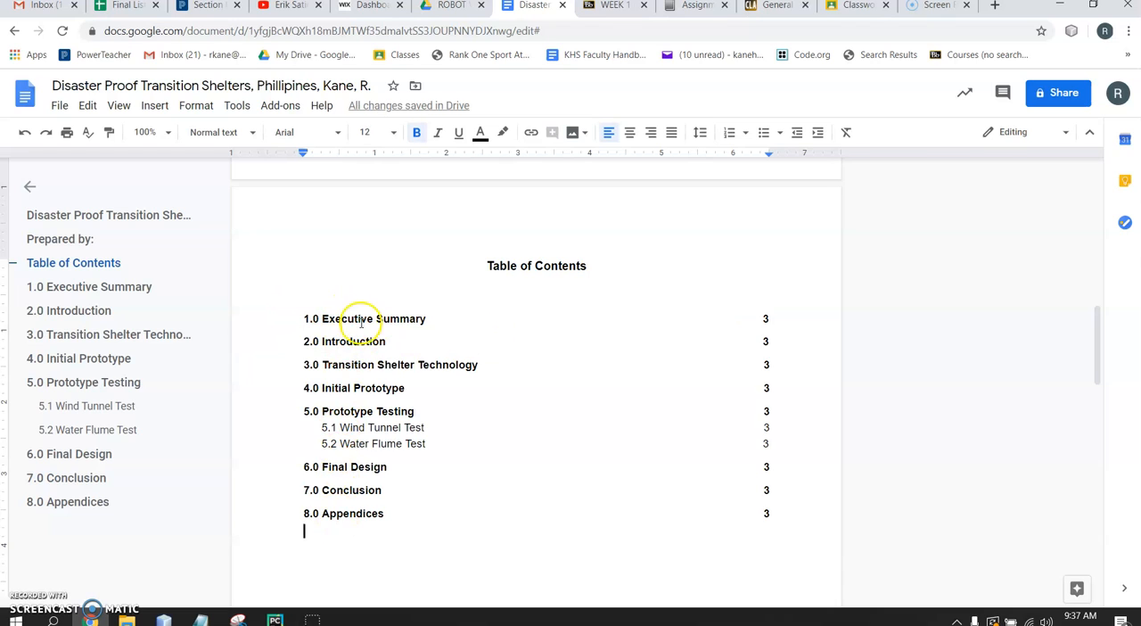
# Check the table of contents entries and page numbers against the section headings in the report body
pyautogui.scroll(-1, 346, 507)
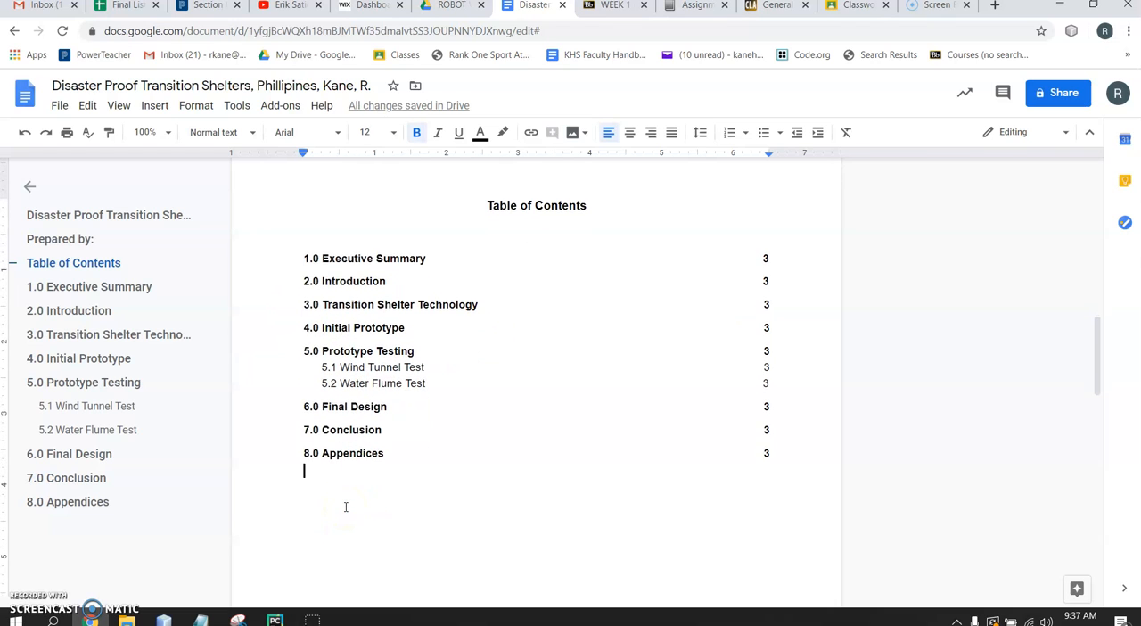
pyautogui.scroll(-1, 346, 507)
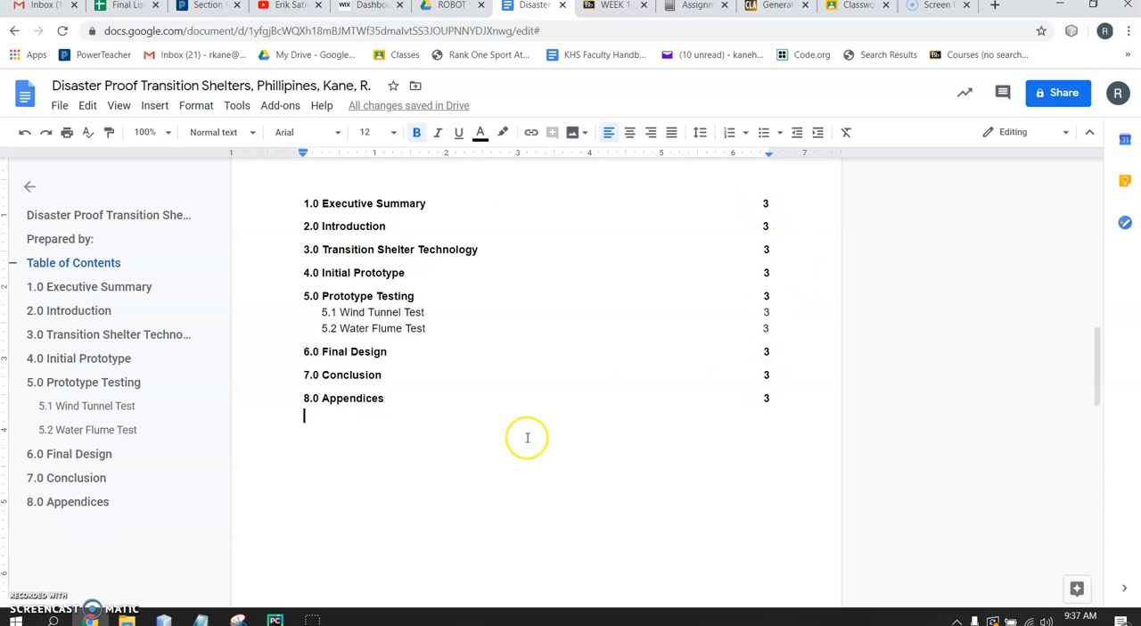
pyautogui.scroll(-8, 524, 436)
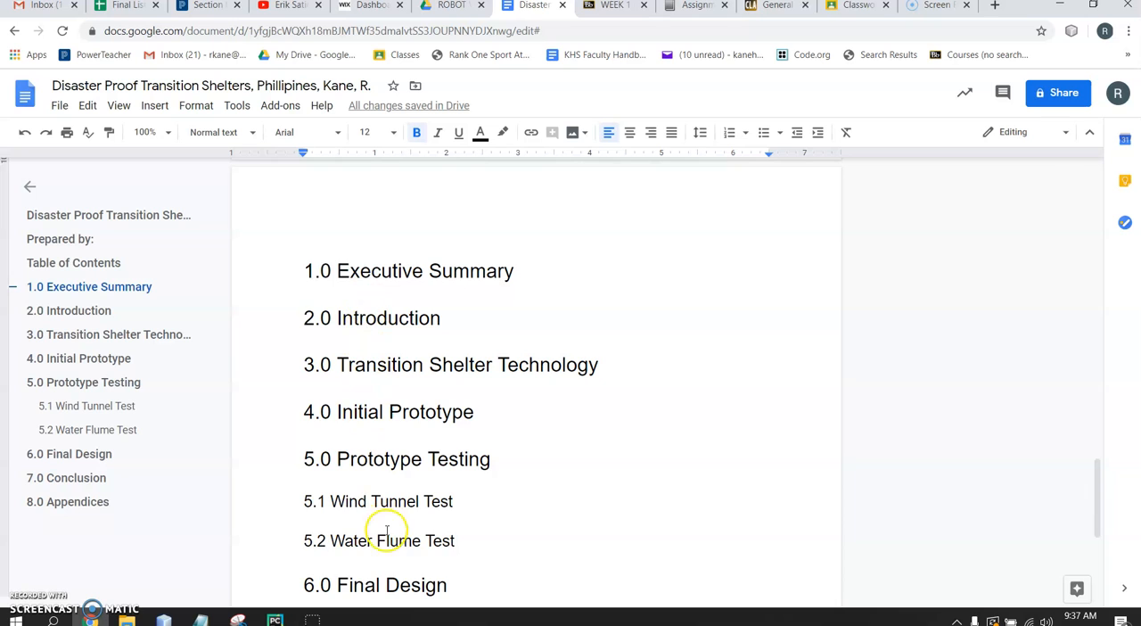
pyautogui.scroll(-4, 383, 553)
pyautogui.scroll(1, 395, 602)
pyautogui.scroll(8, 395, 602)
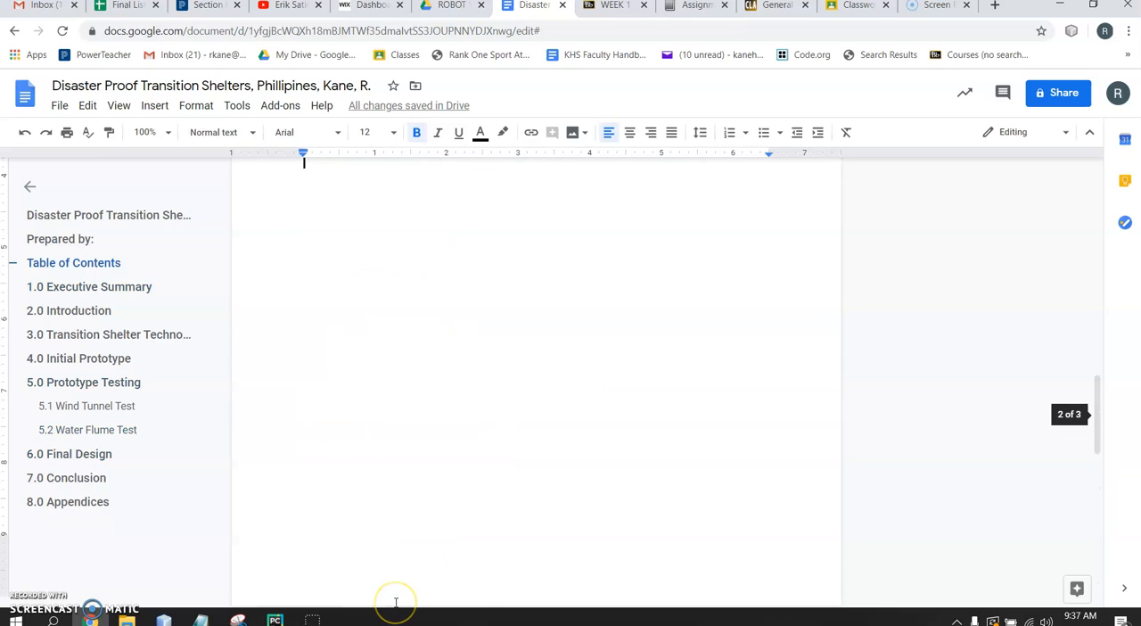
pyautogui.click(436, 470)
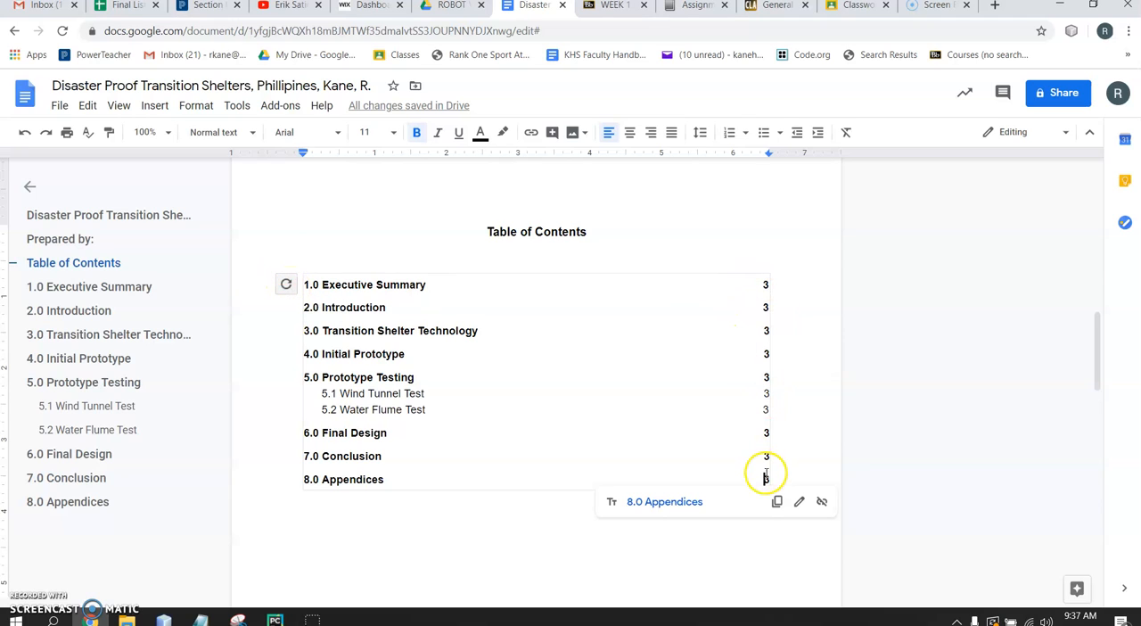
pyautogui.click(459, 555)
pyautogui.click(423, 324)
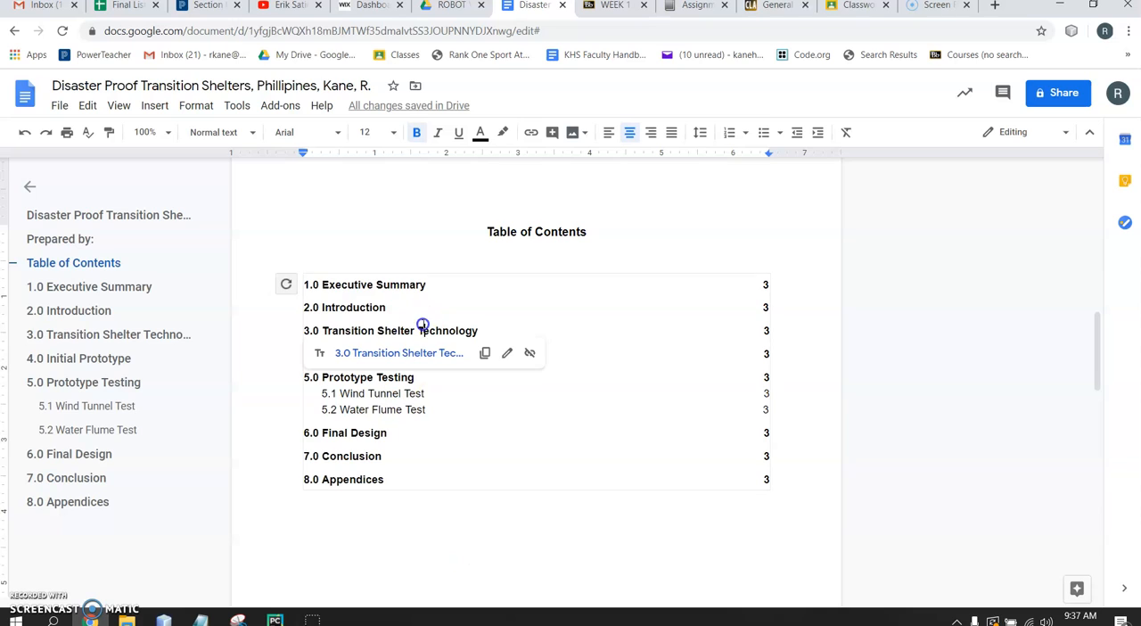
pyautogui.doubleClick(466, 424)
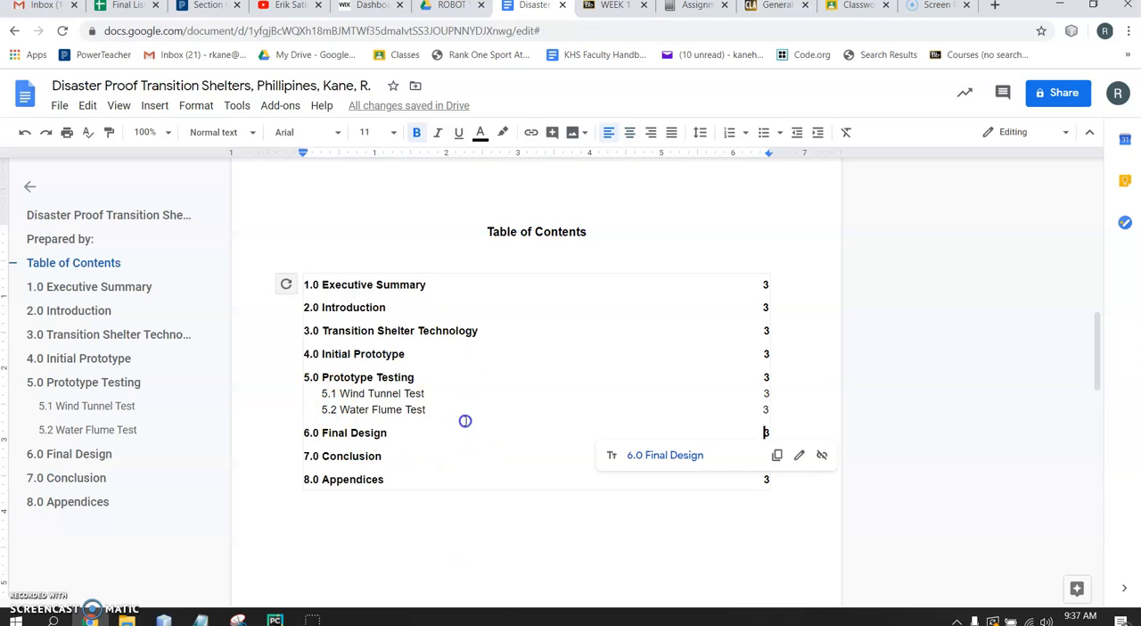
pyautogui.click(466, 421)
pyautogui.click(379, 533)
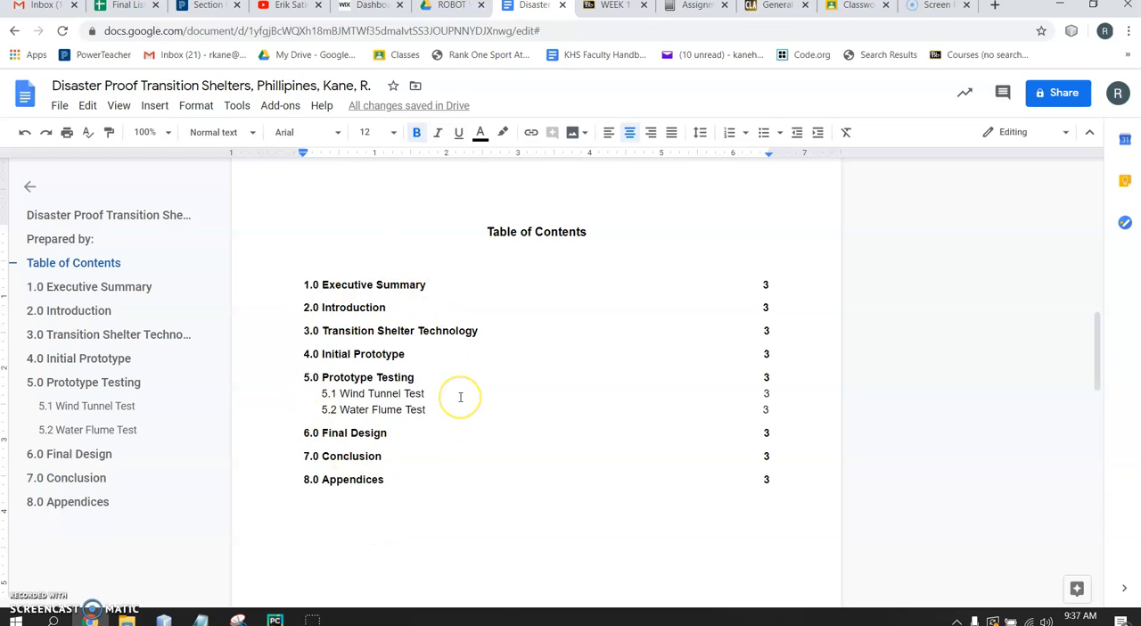
pyautogui.scroll(-6, 461, 397)
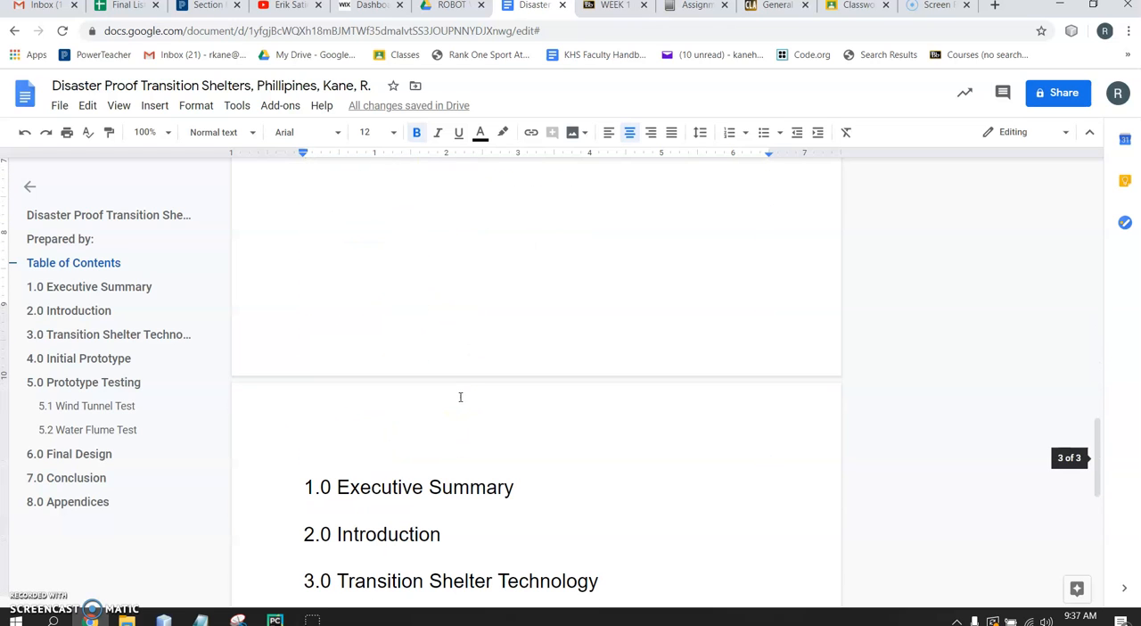
pyautogui.doubleClick(465, 348)
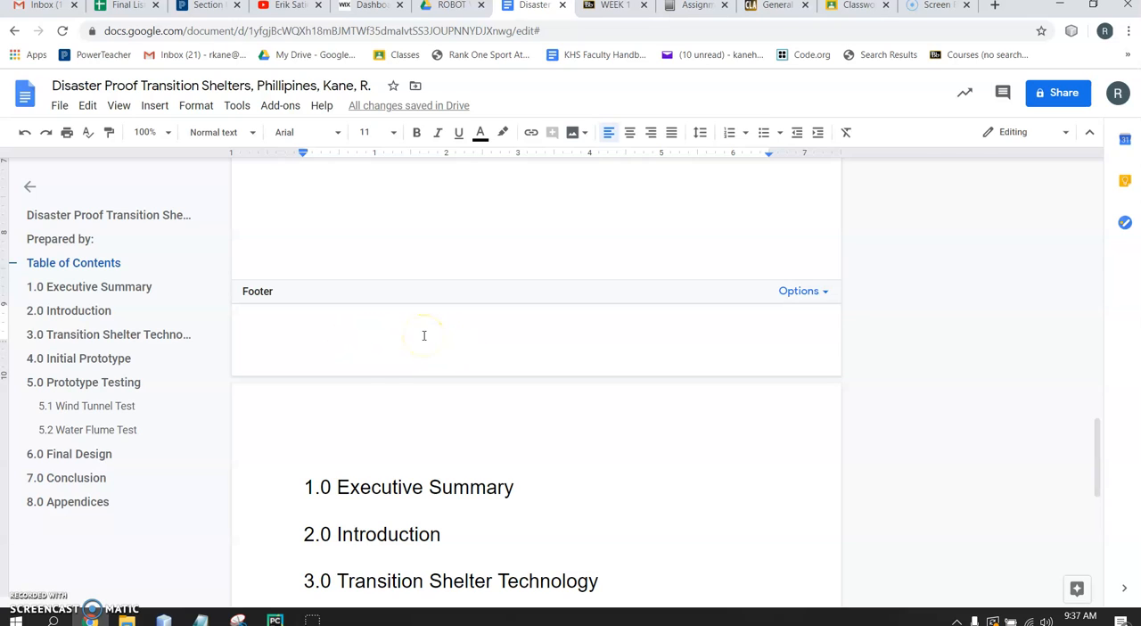
pyautogui.click(363, 519)
pyautogui.click(517, 495)
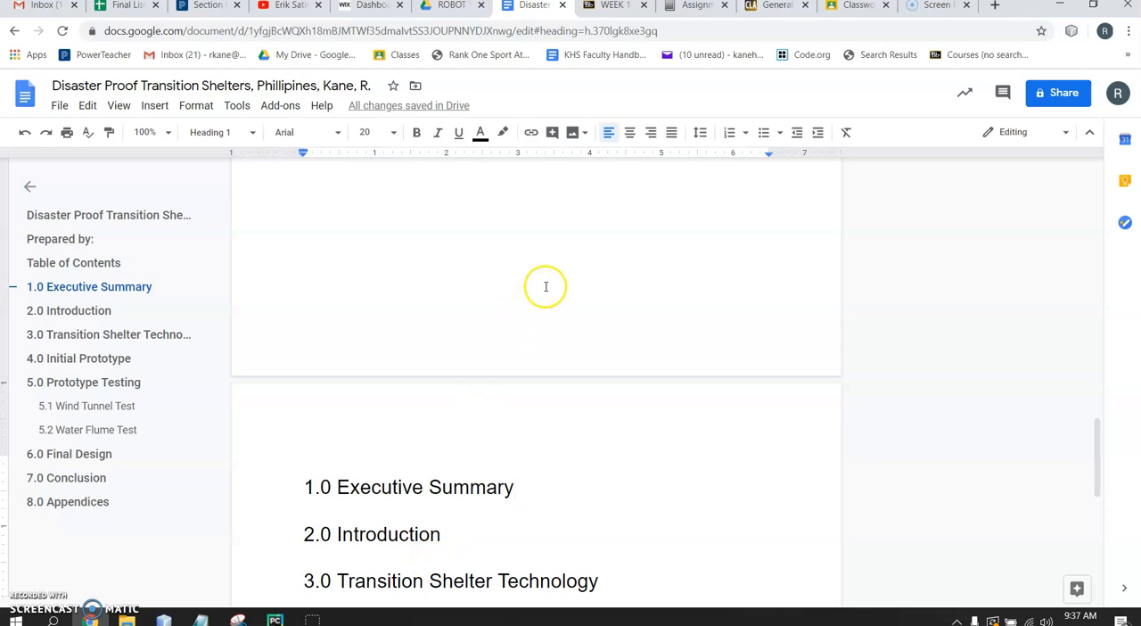
pyautogui.scroll(10, 545, 286)
pyautogui.scroll(5, 545, 285)
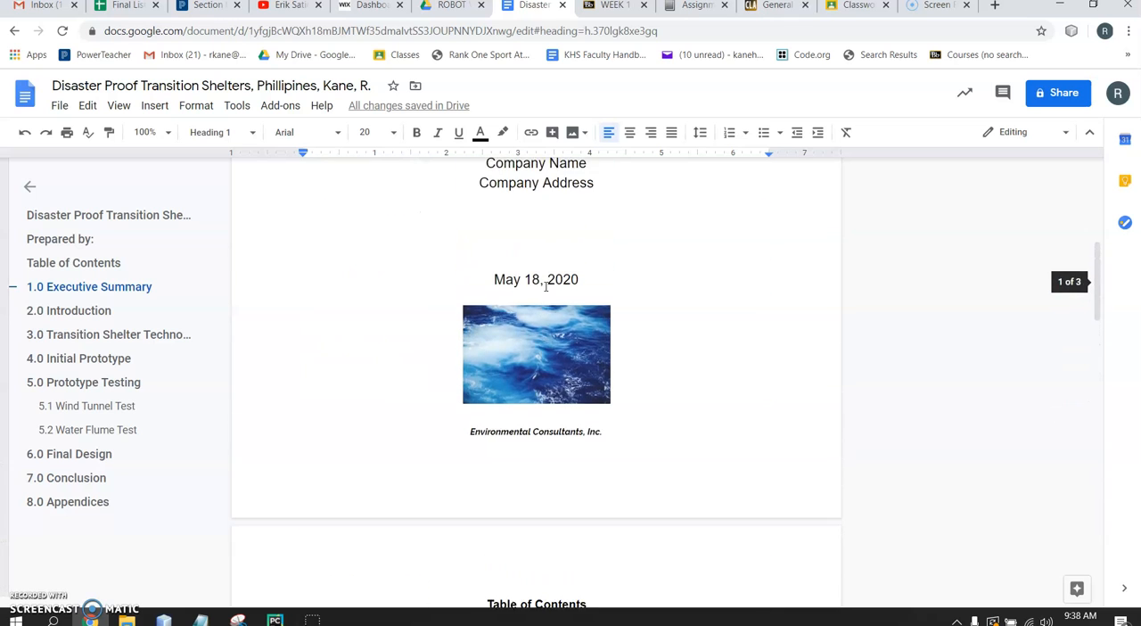